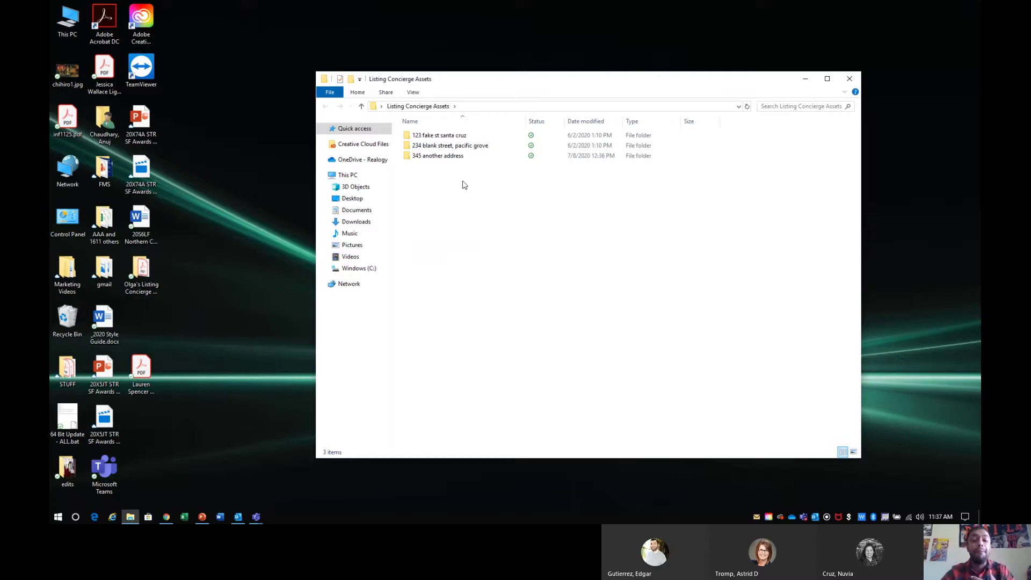
- Reposition, close and reopen the Listing Concierge Assets folder window
drag(514, 87, 513, 124)
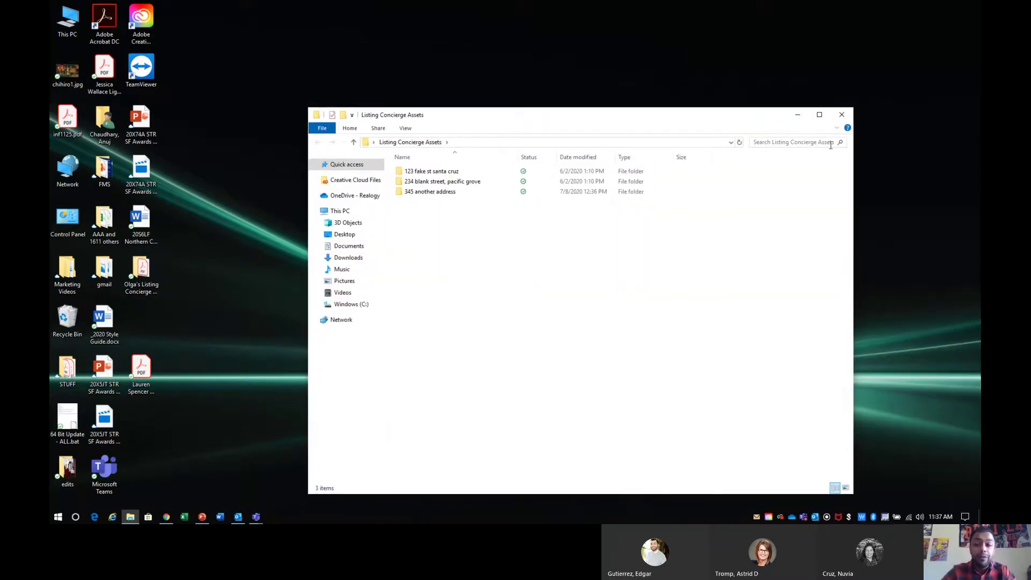
click(846, 116)
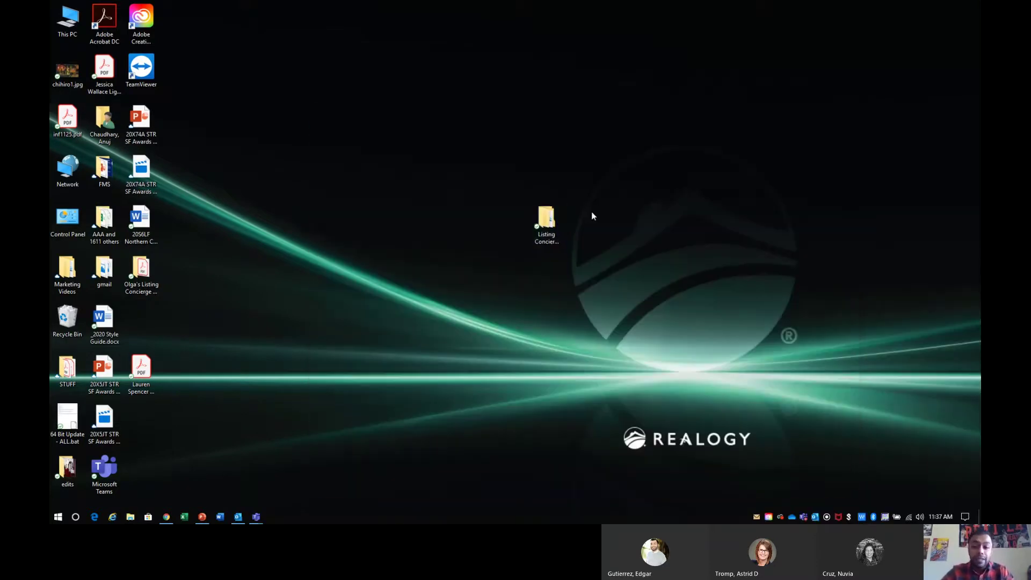
double_click(545, 228)
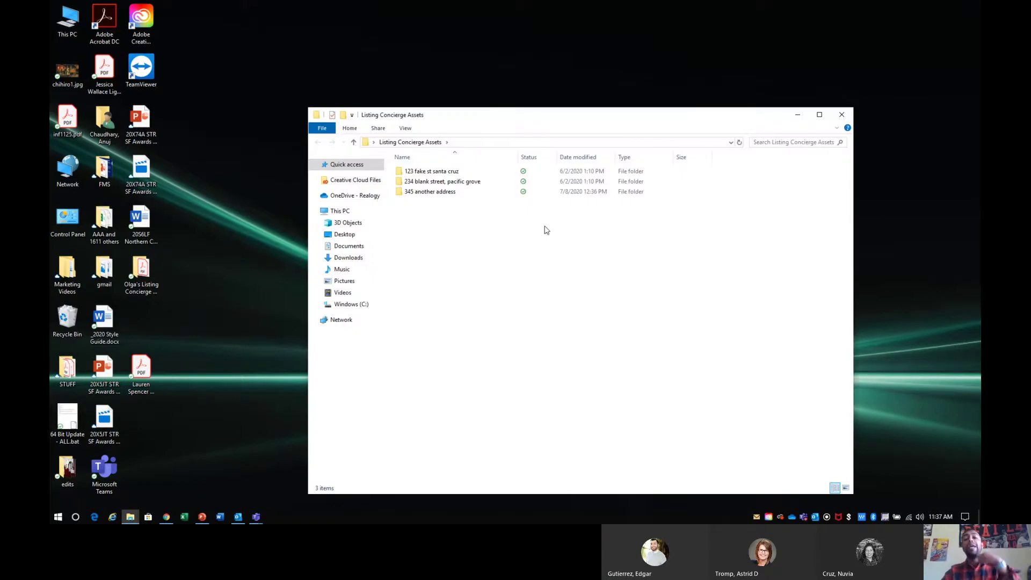
- Create a new folder named 'for each listing you have' in Listing Concierge Assets
right_click(510, 263)
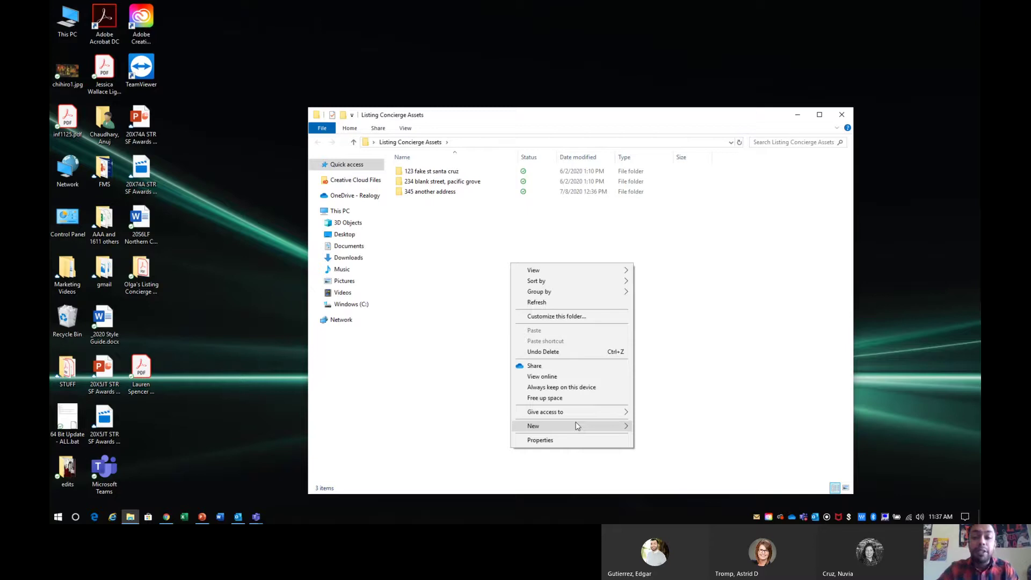
mouse_move(577, 426)
click(691, 304)
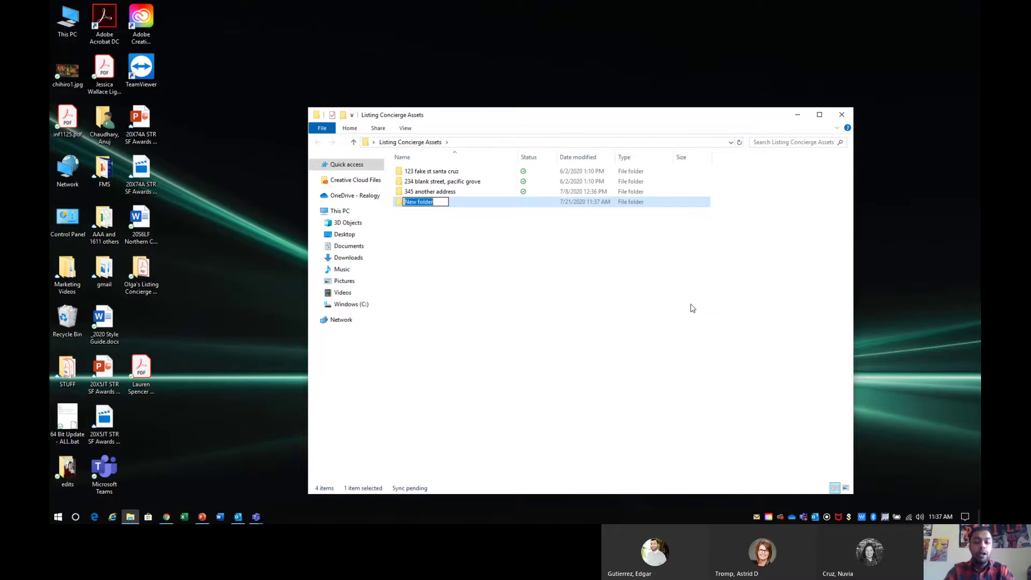
text(for each list)
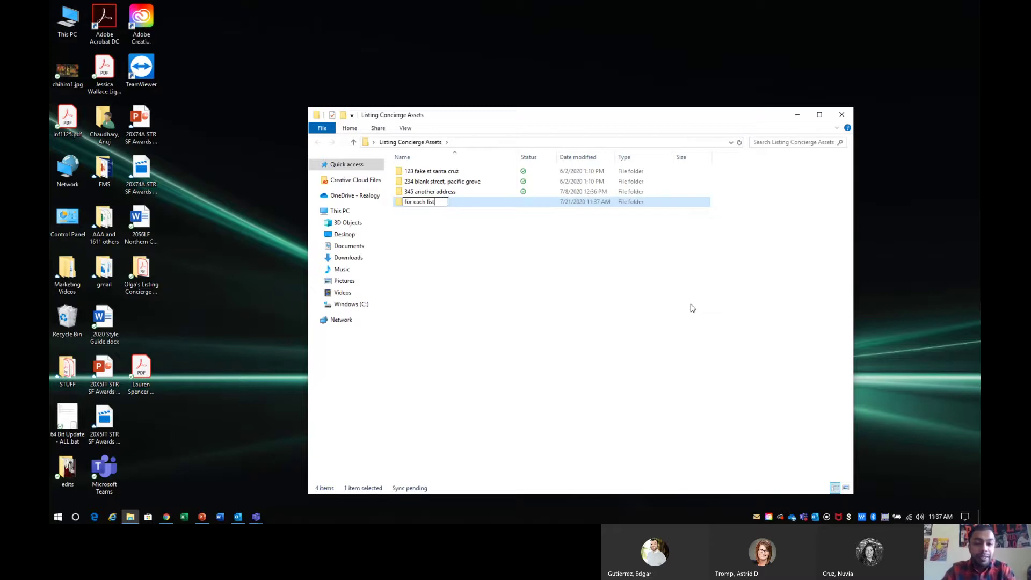
text(ing you have)
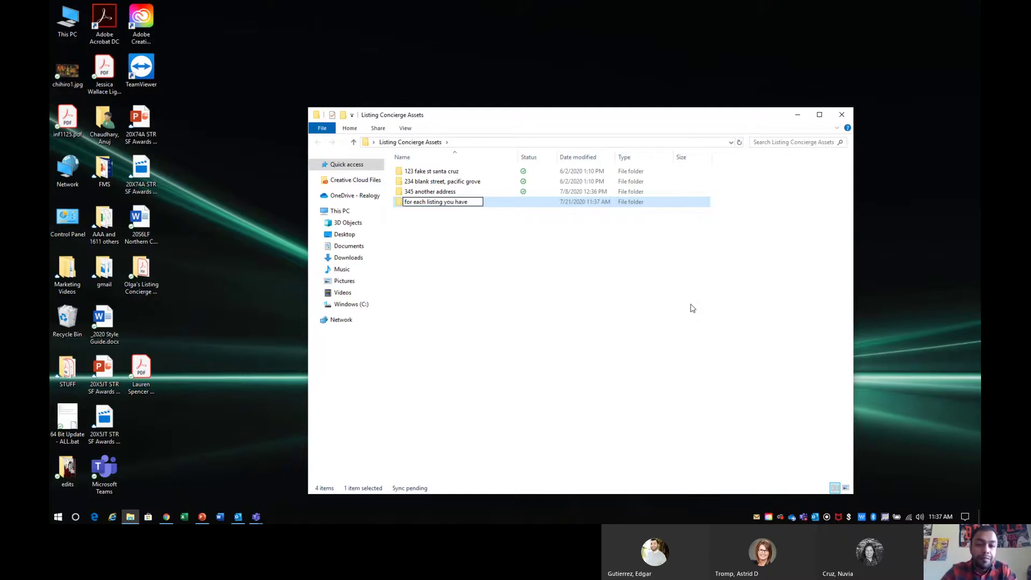
key(Return)
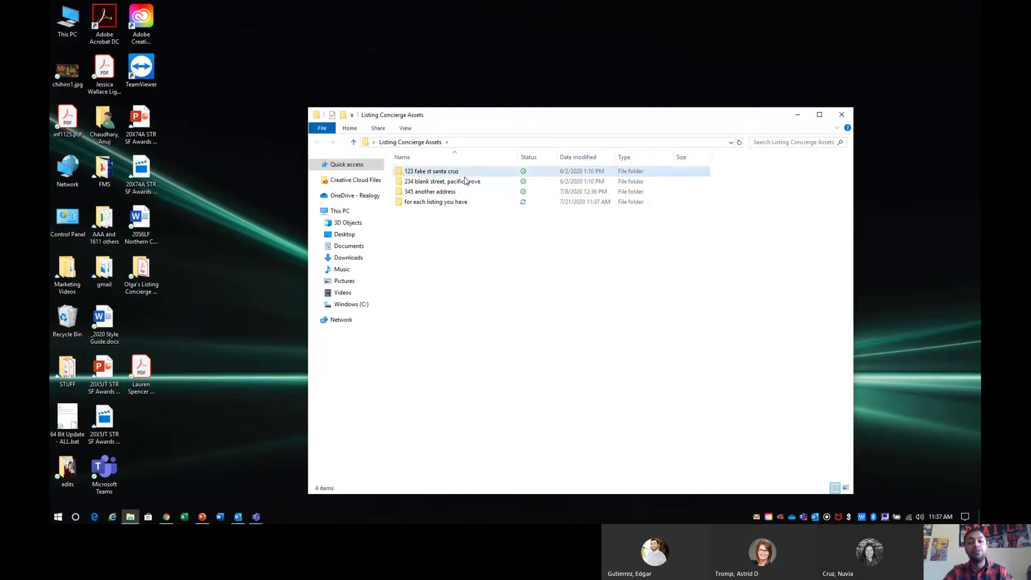
click(466, 182)
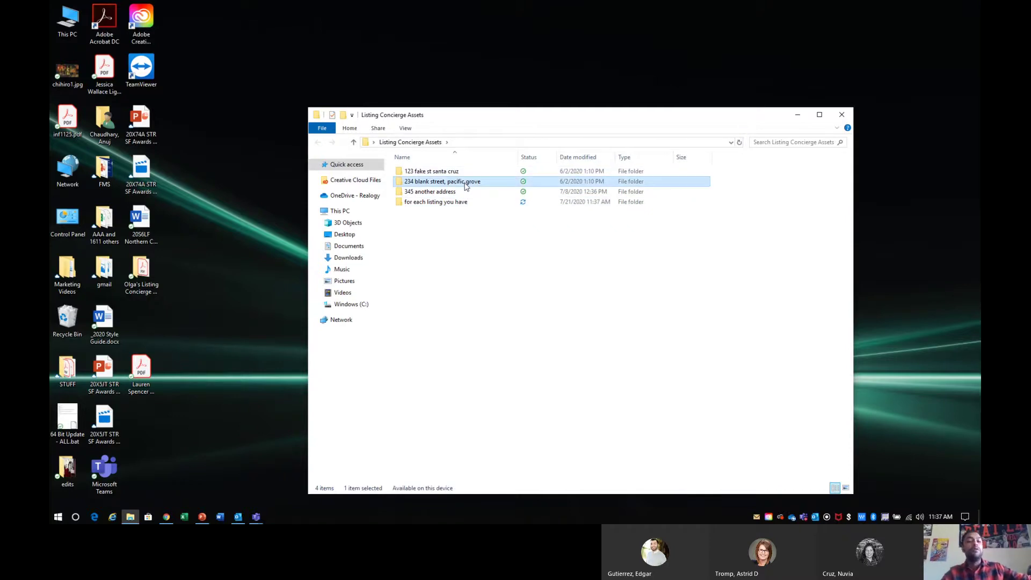
click(452, 194)
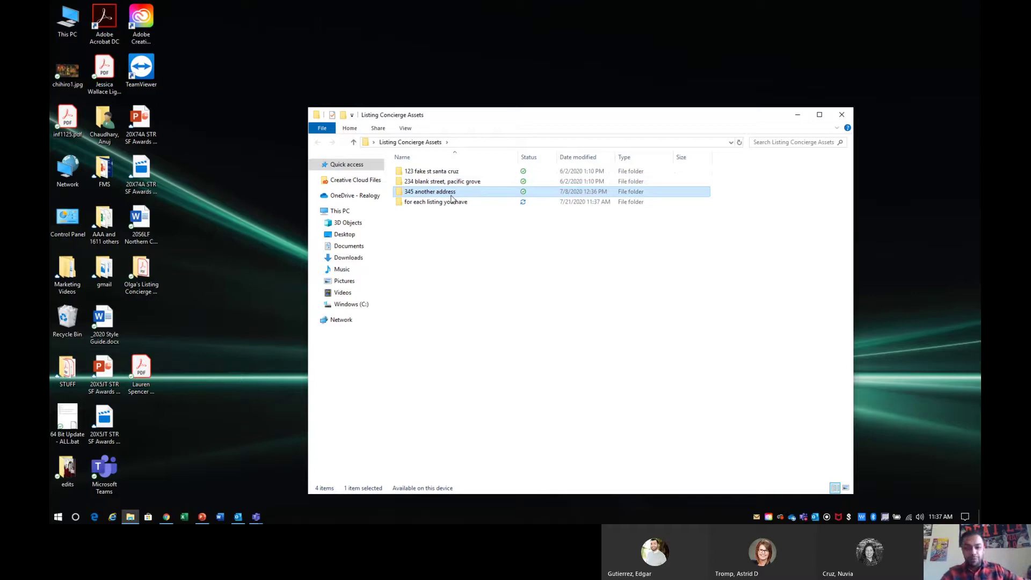
click(449, 228)
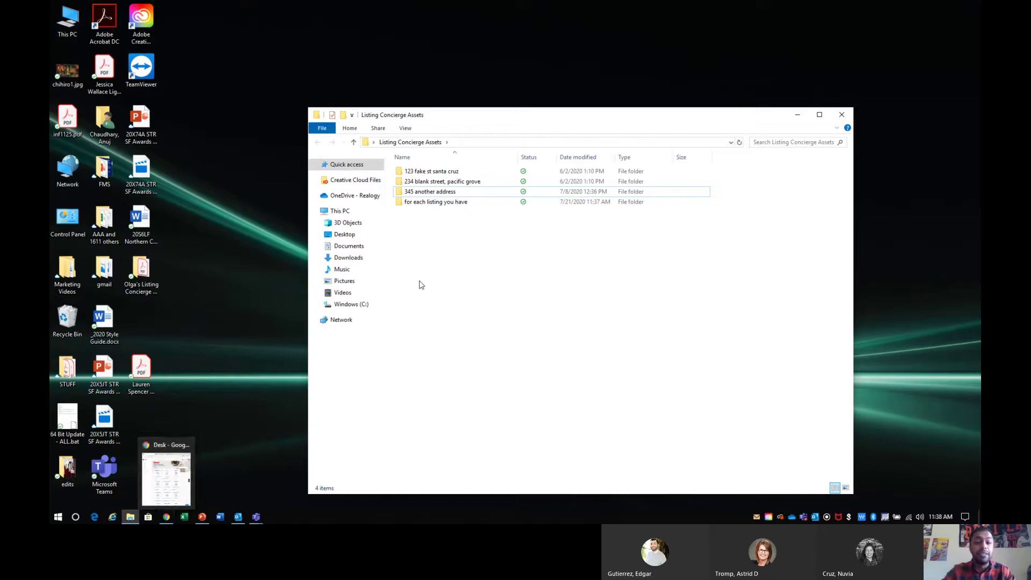
- Maximize the browser and browse the My Listings page's active listing cards
click(168, 517)
double_click(482, 12)
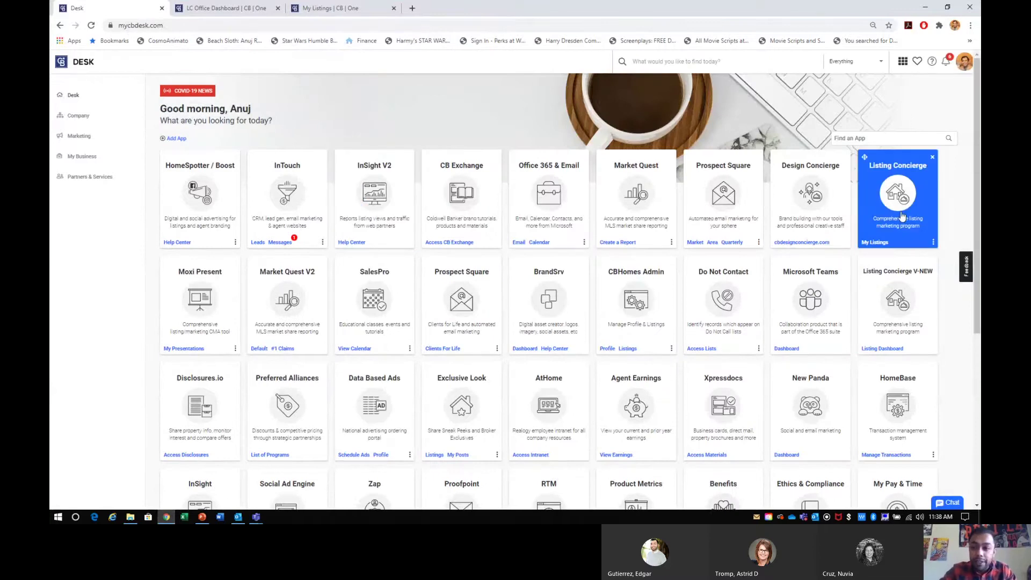
click(309, 11)
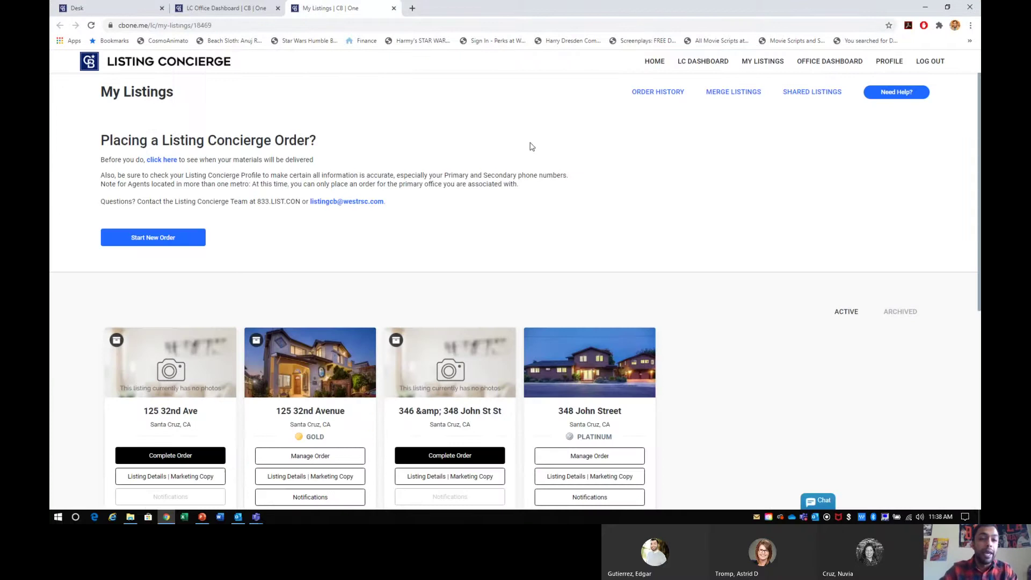
scroll(531, 146, down, 2)
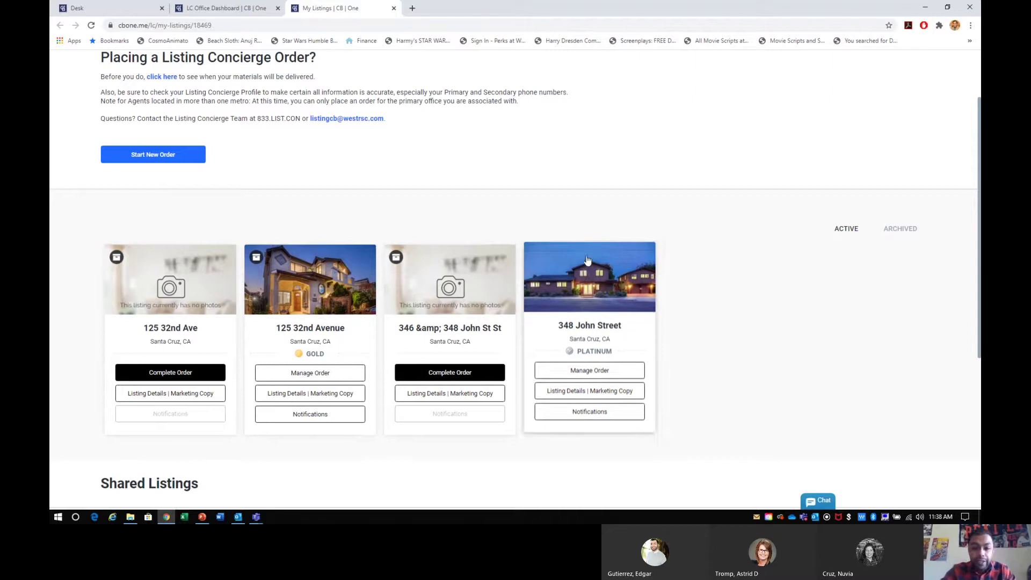
scroll(604, 242, up, 1)
scroll(604, 243, up, 1)
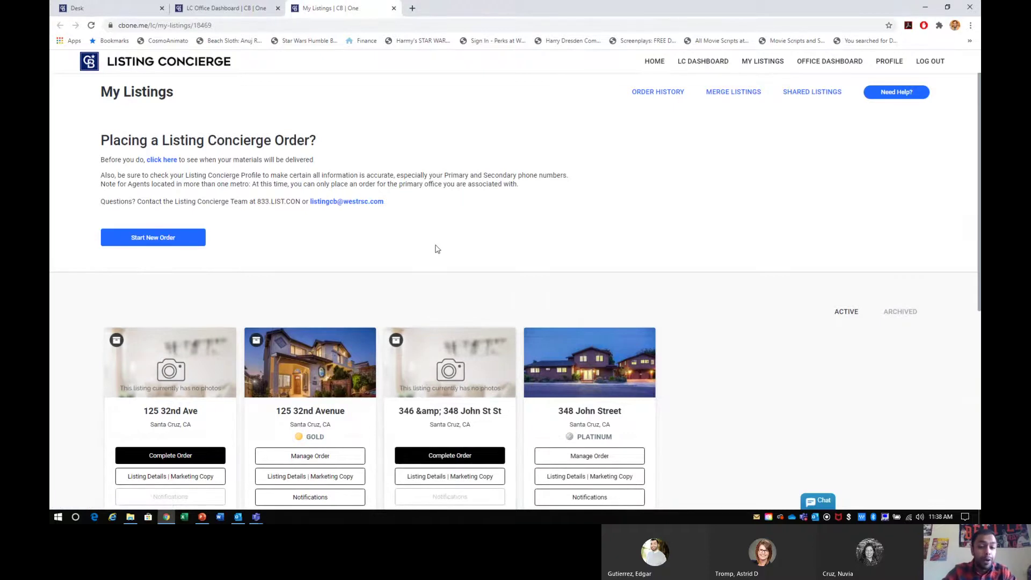
scroll(354, 348, down, 2)
double_click(319, 344)
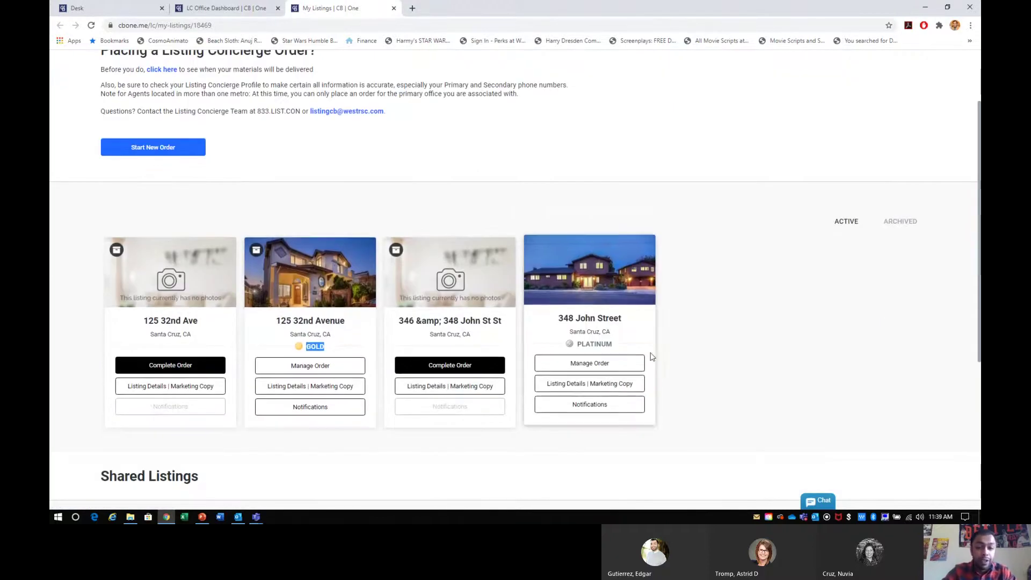
double_click(594, 344)
click(731, 313)
scroll(698, 226, up, 2)
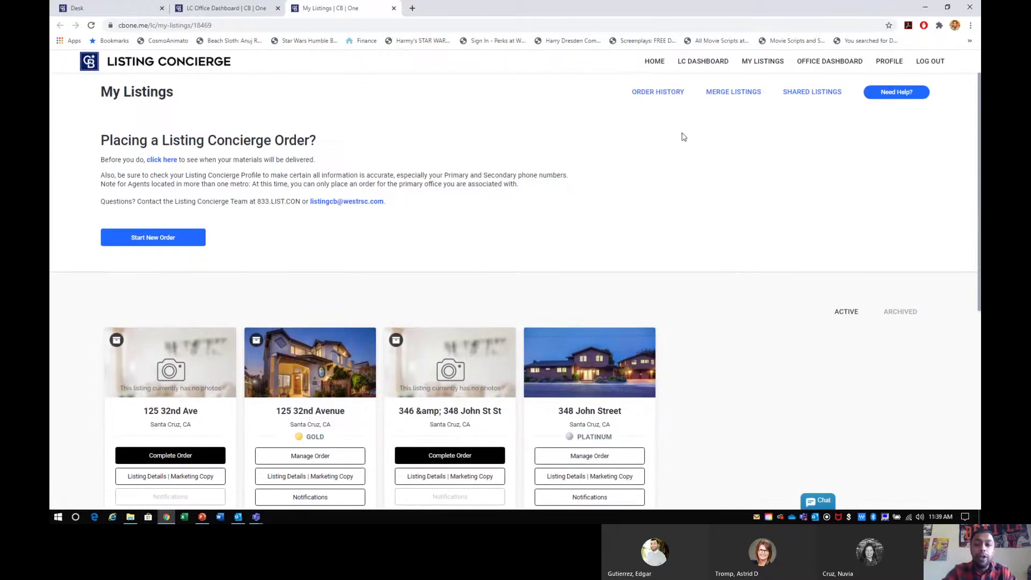
drag(628, 99, 683, 98)
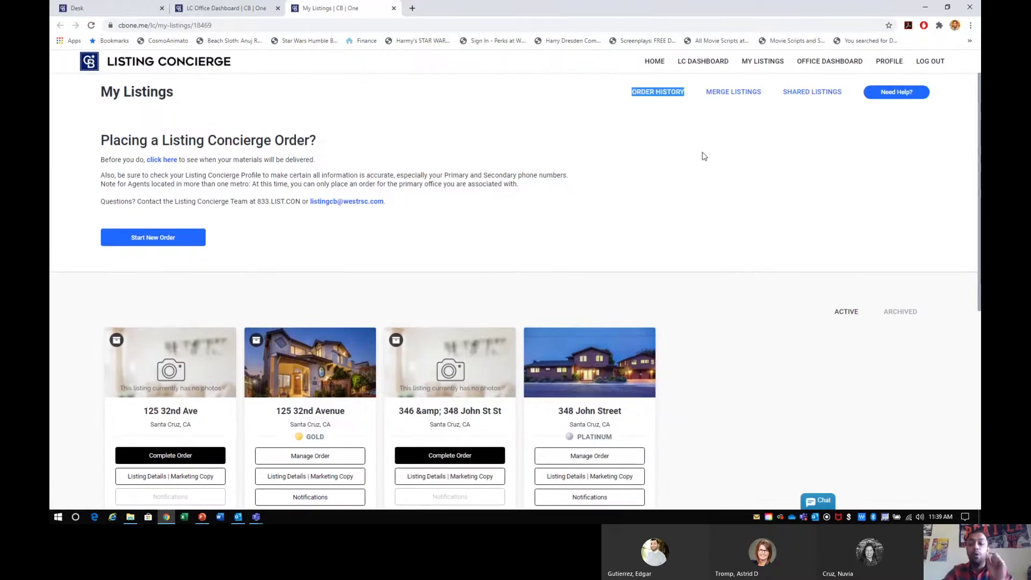
- Save the Order History page as order-history.pdf and show it in Downloads
click(652, 93)
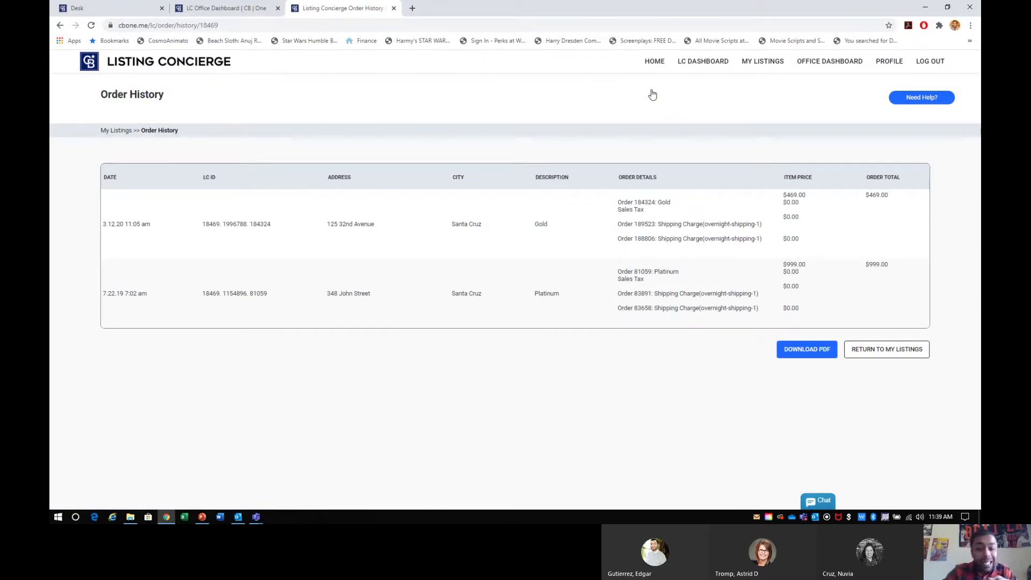
click(805, 350)
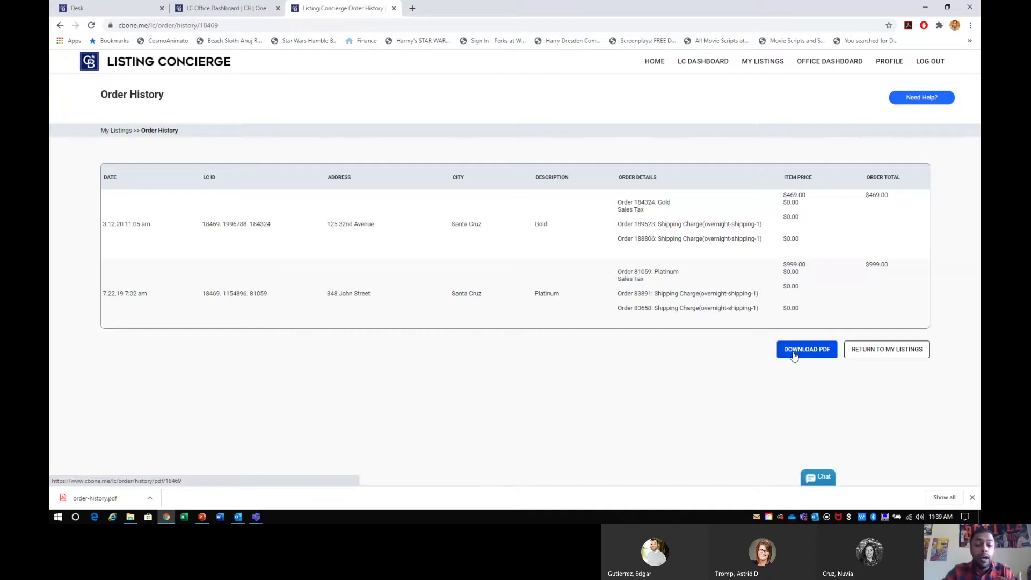
click(150, 499)
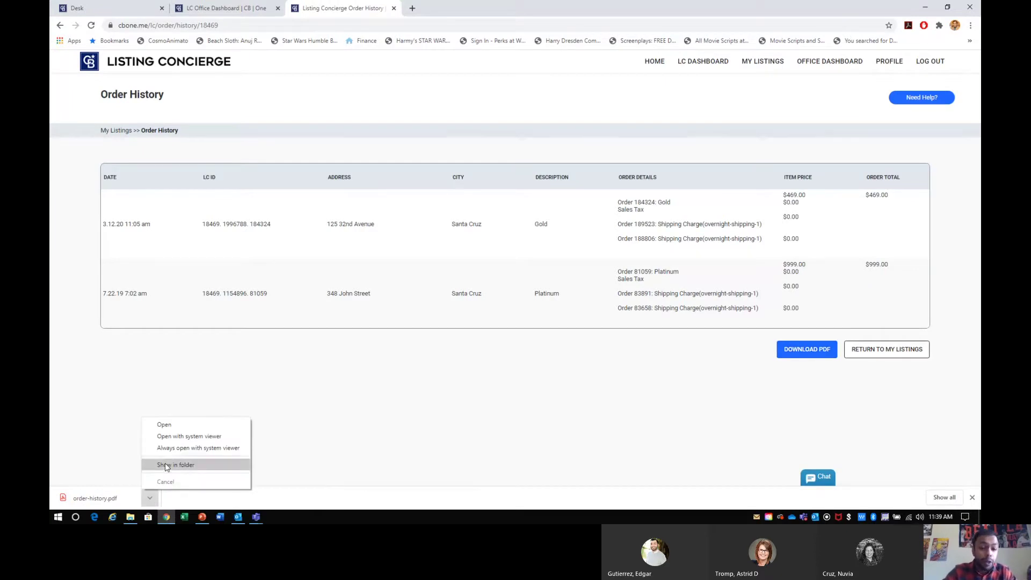
click(150, 499)
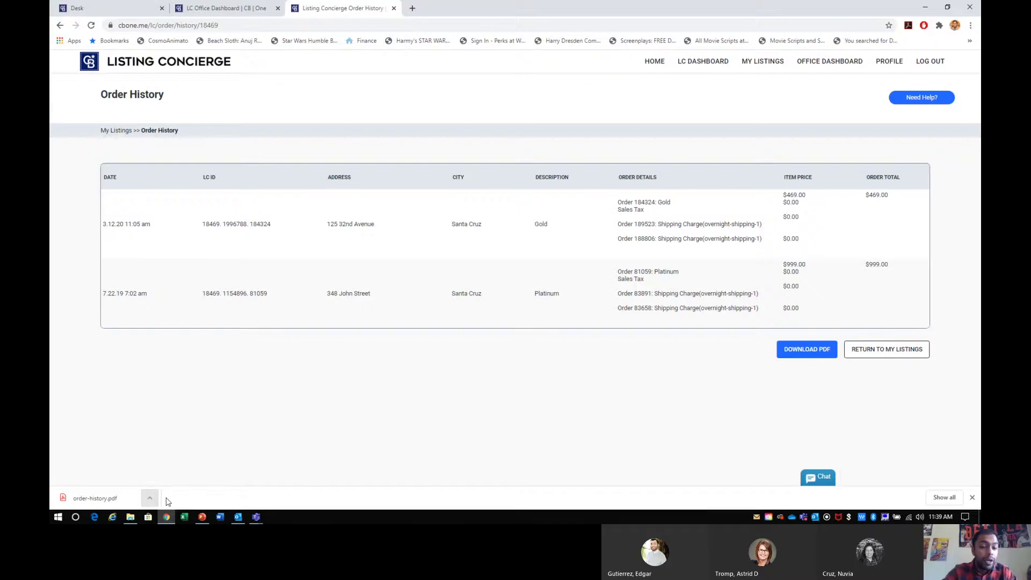
click(149, 498)
click(170, 465)
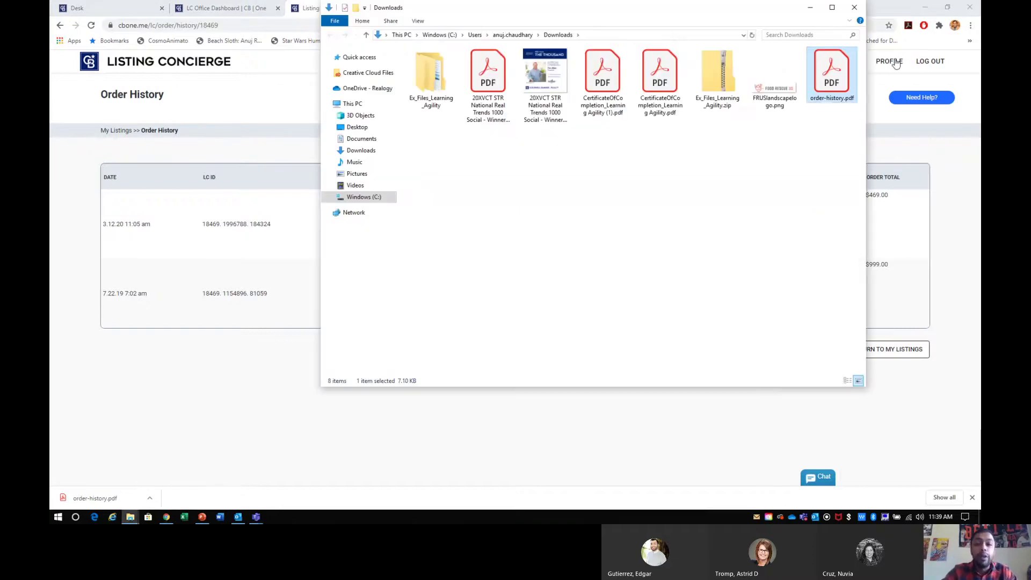
- Move order-history.pdf from Downloads into Listing Concierge Assets and close the Downloads window
click(921, 7)
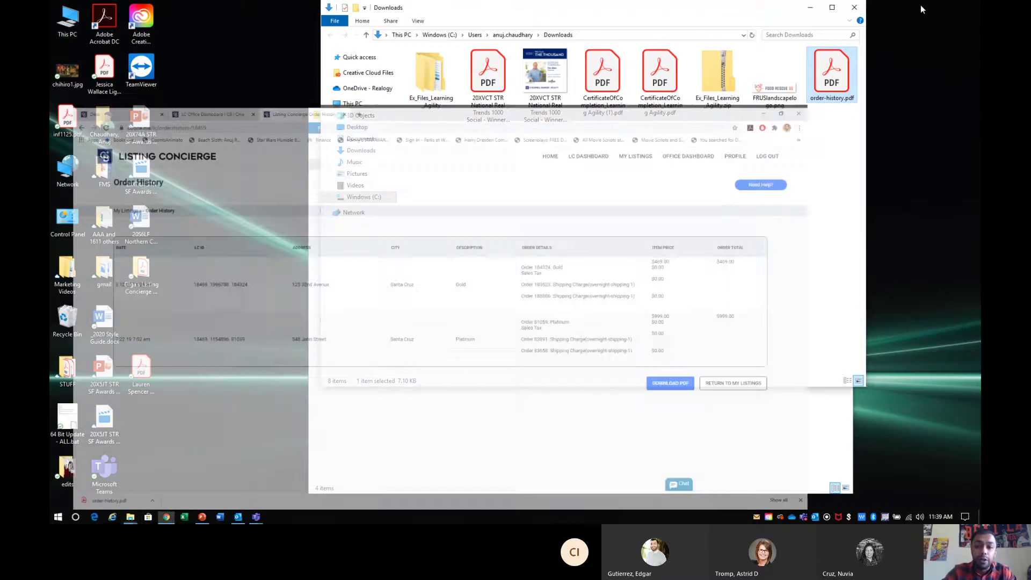
drag(795, 13, 500, 129)
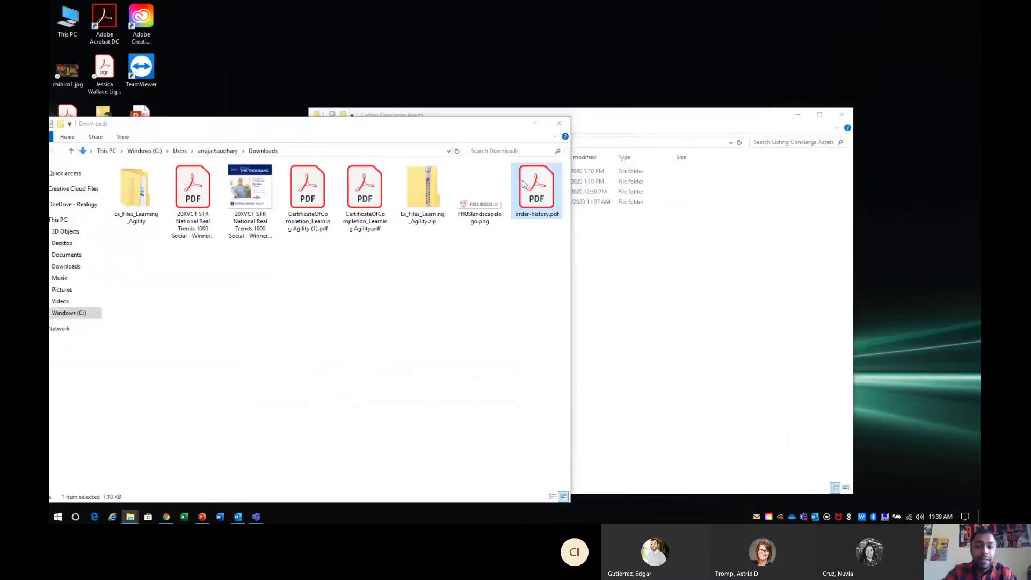
drag(538, 196, 695, 273)
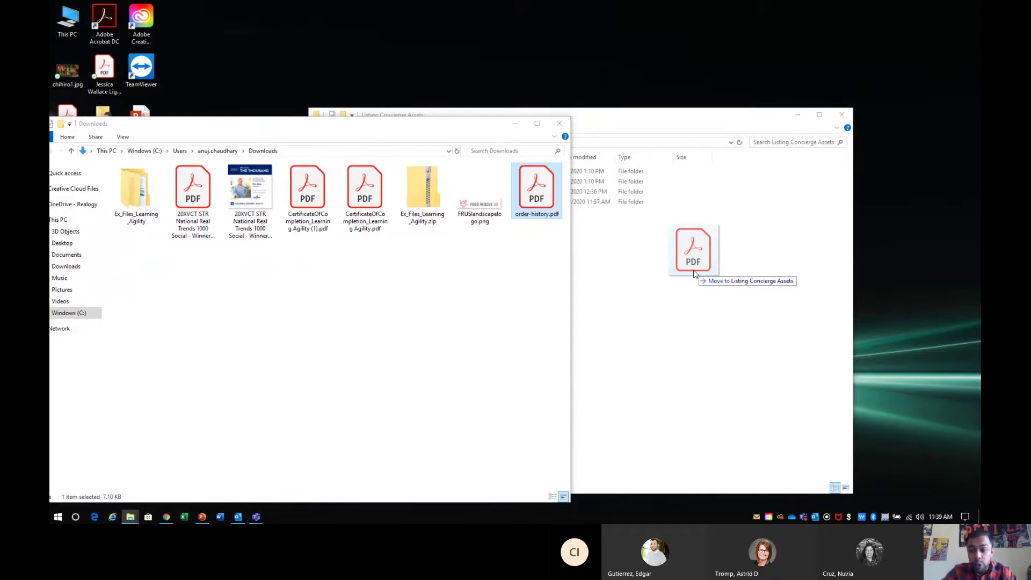
drag(694, 274, 695, 275)
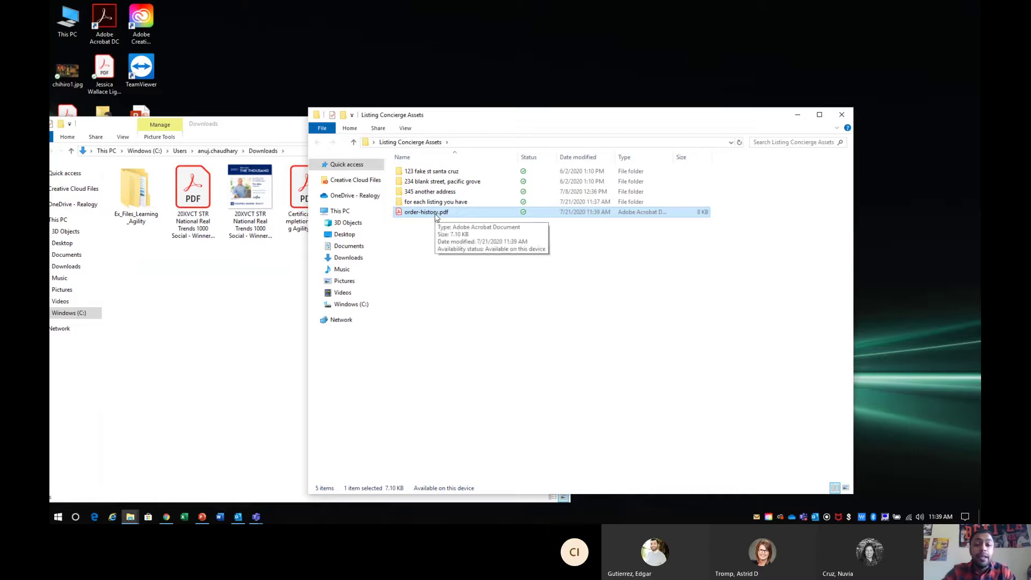
click(223, 427)
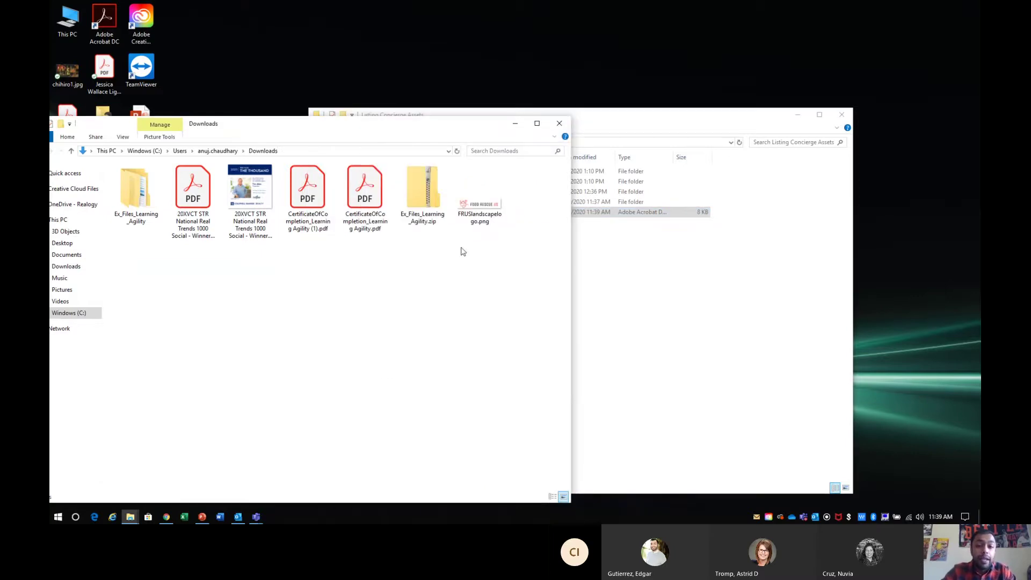
click(561, 124)
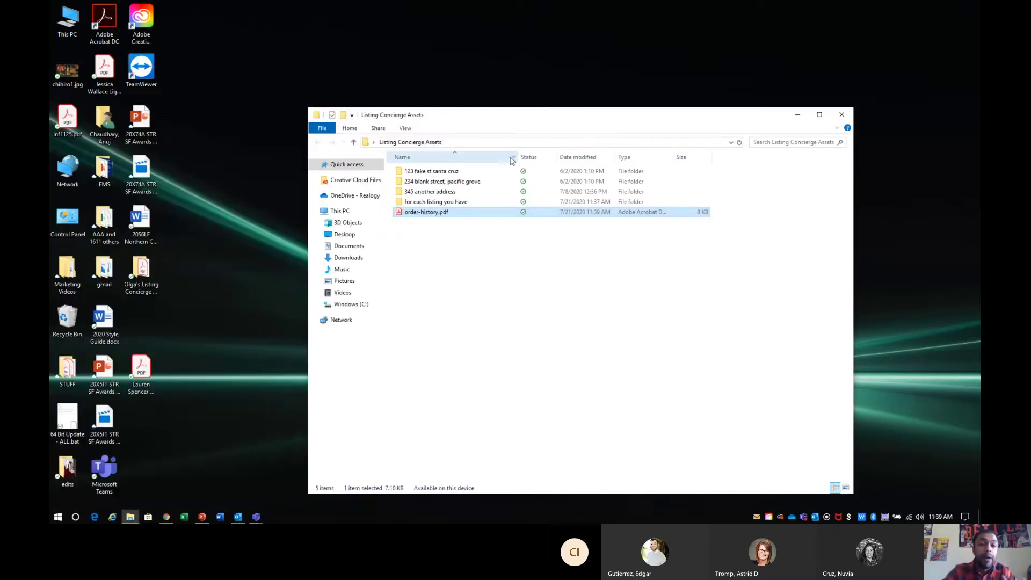
click(438, 269)
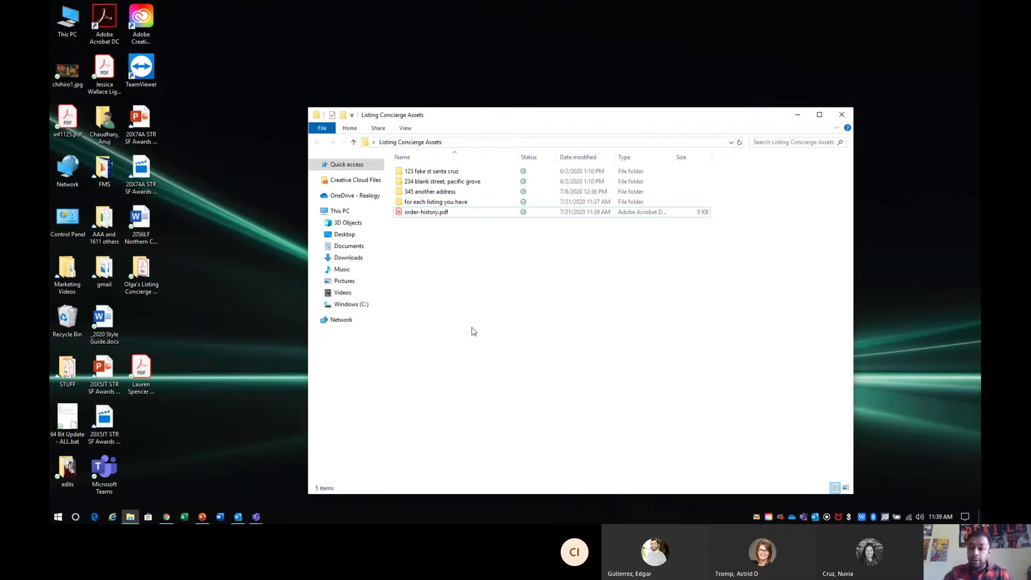
- Rename order-history.pdf to begin with the agent's first name and end with V1
right_click(422, 215)
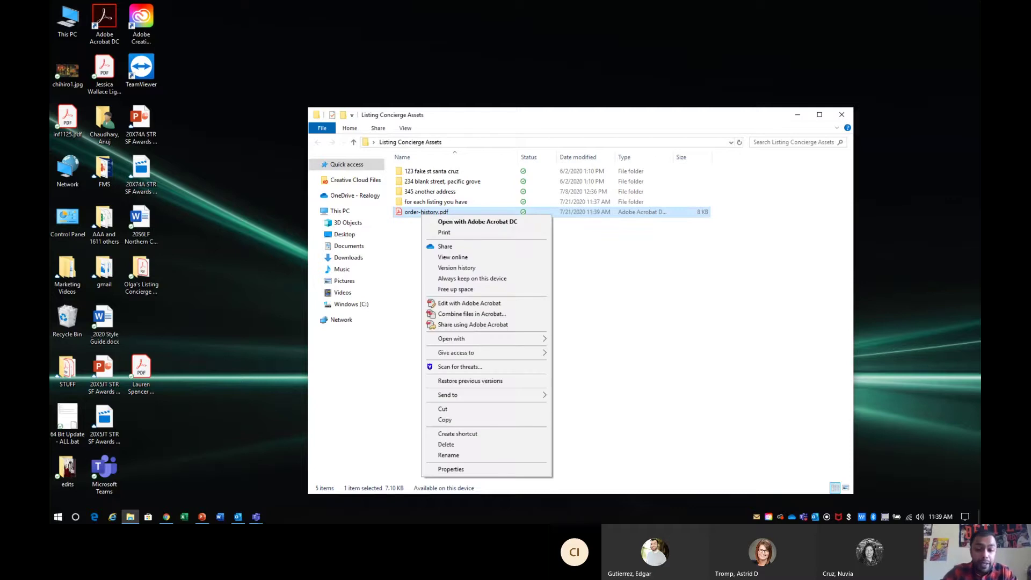
click(458, 455)
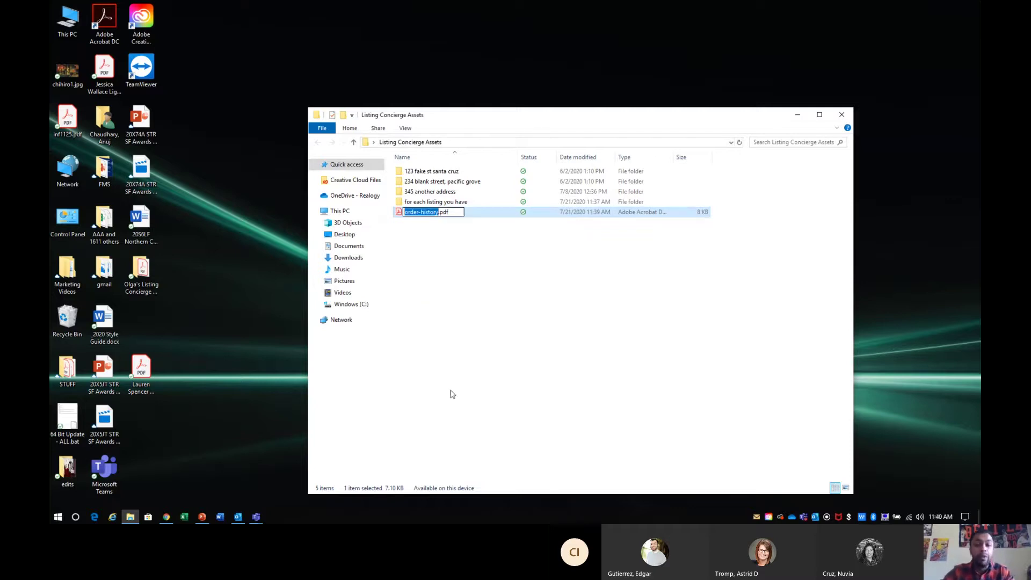
key(Home)
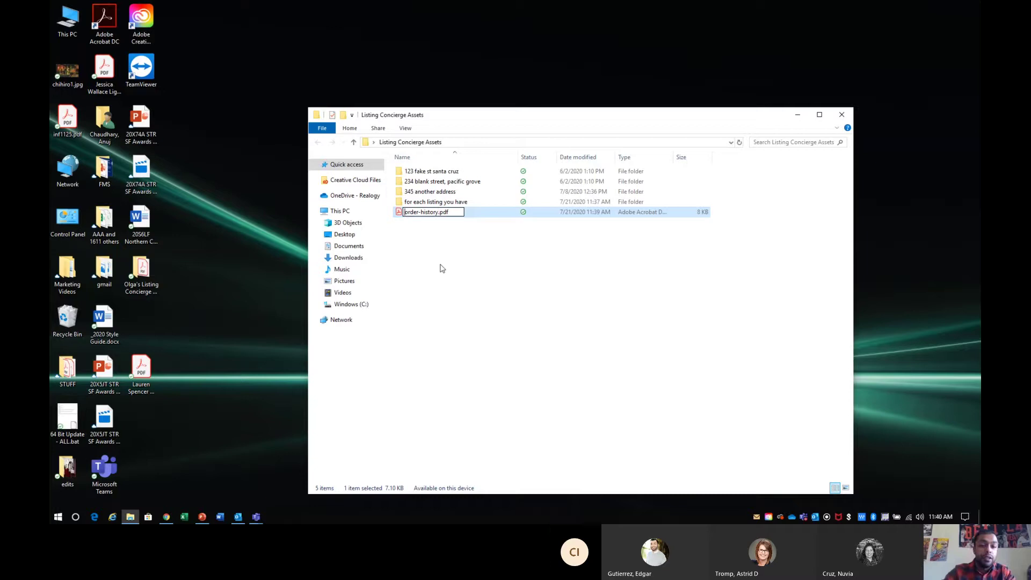
text(Anuj's )
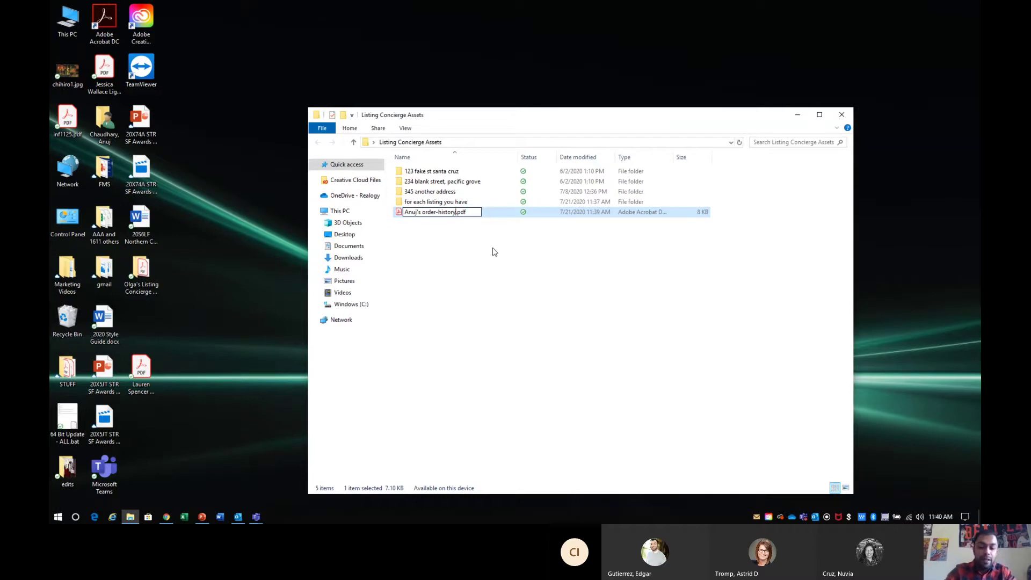
text( V1)
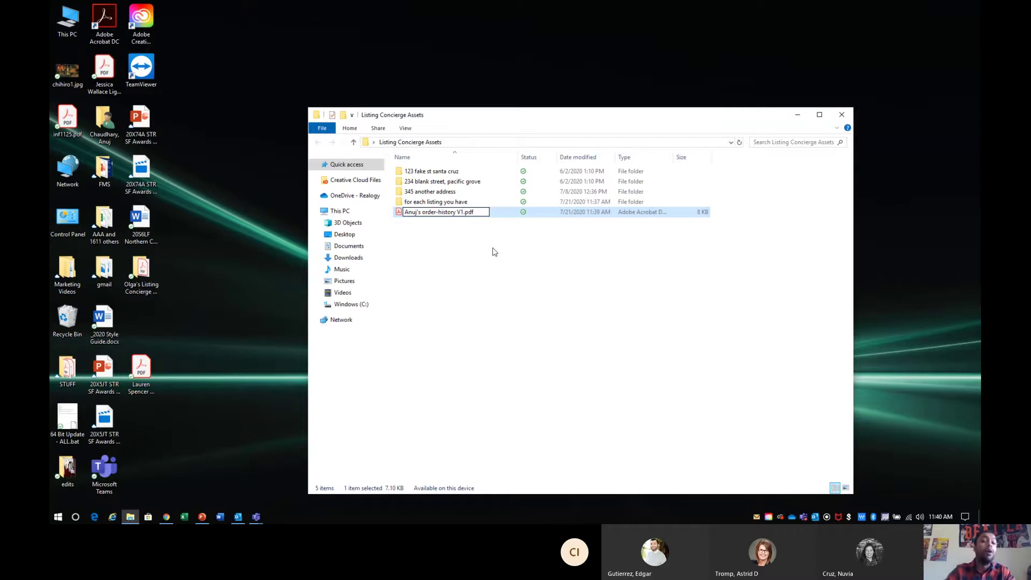
click(474, 256)
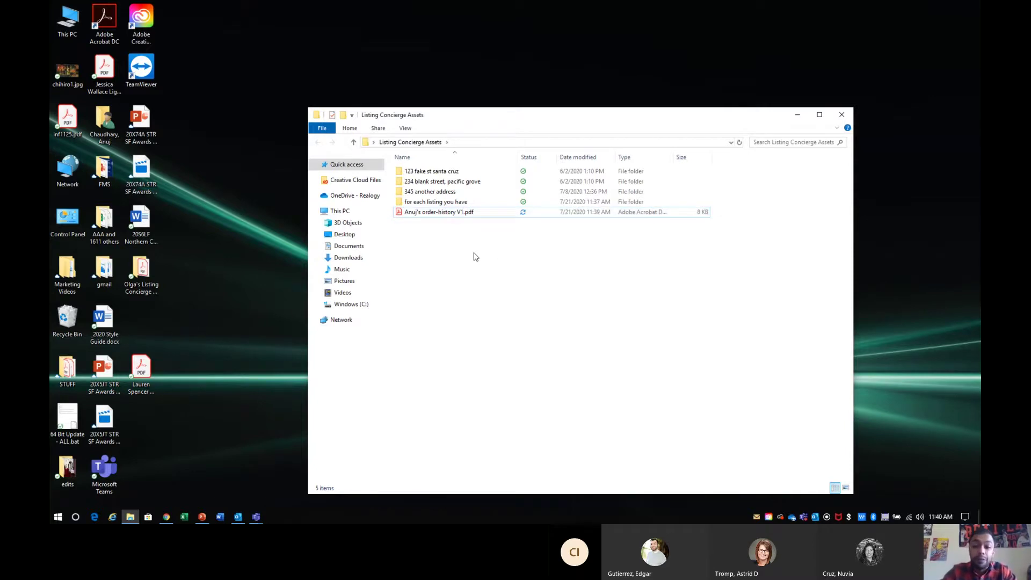
double_click(454, 214)
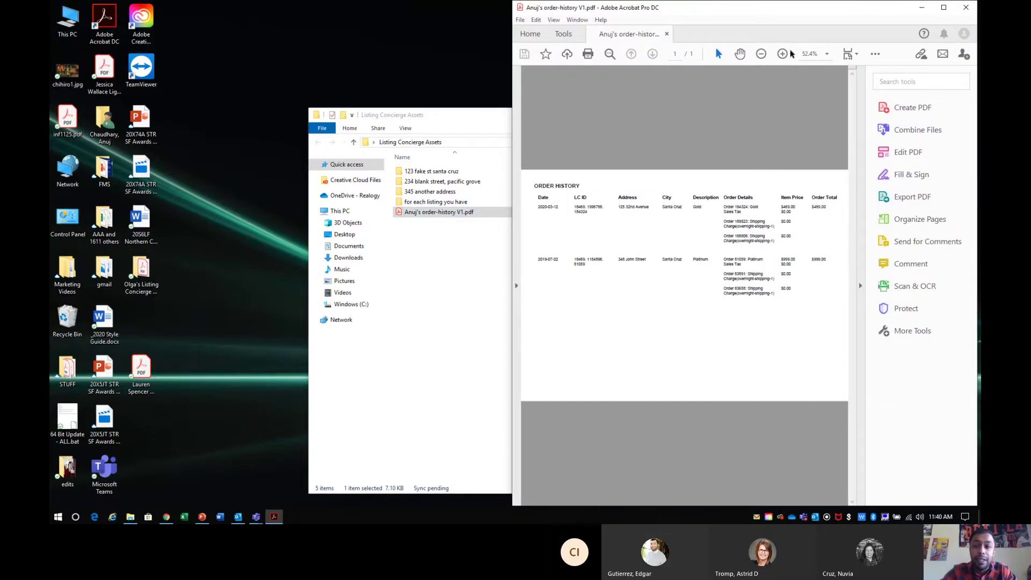
click(938, 12)
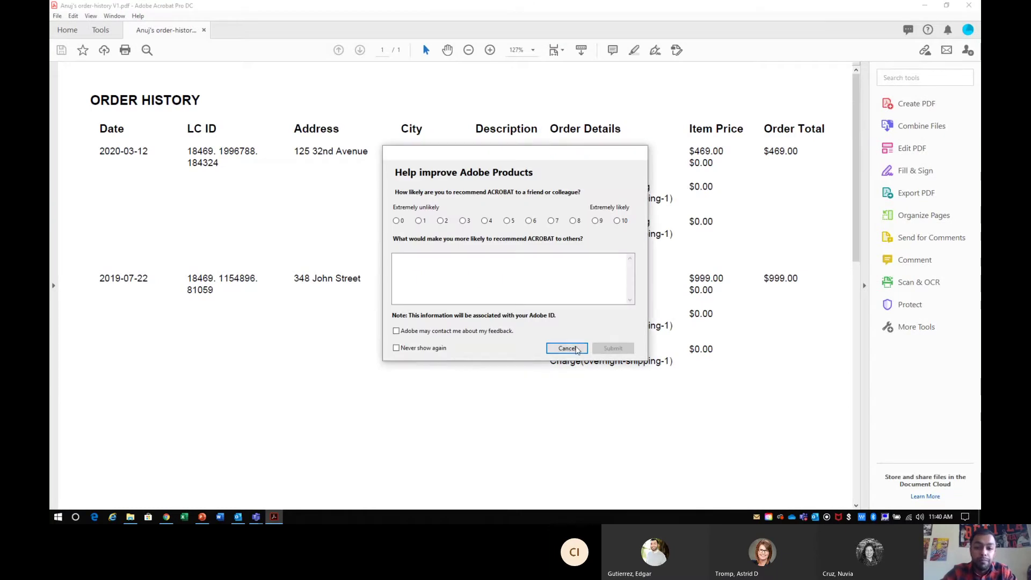
click(566, 349)
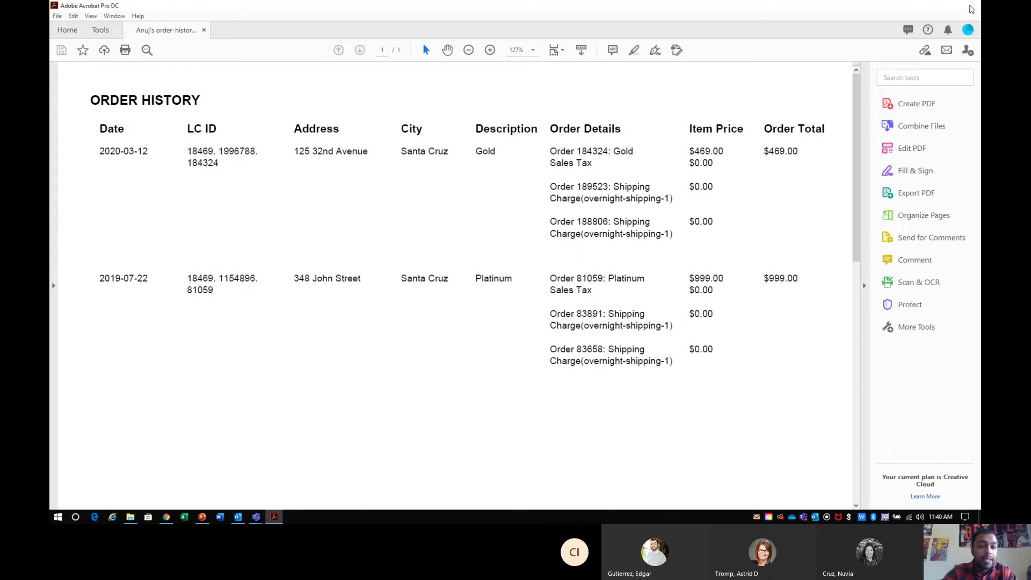
click(971, 7)
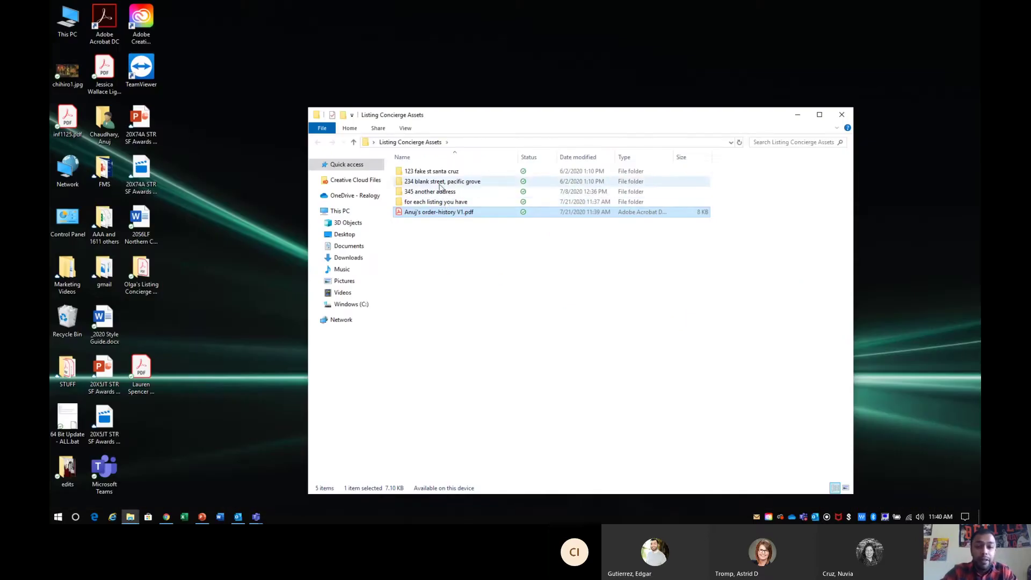
click(166, 516)
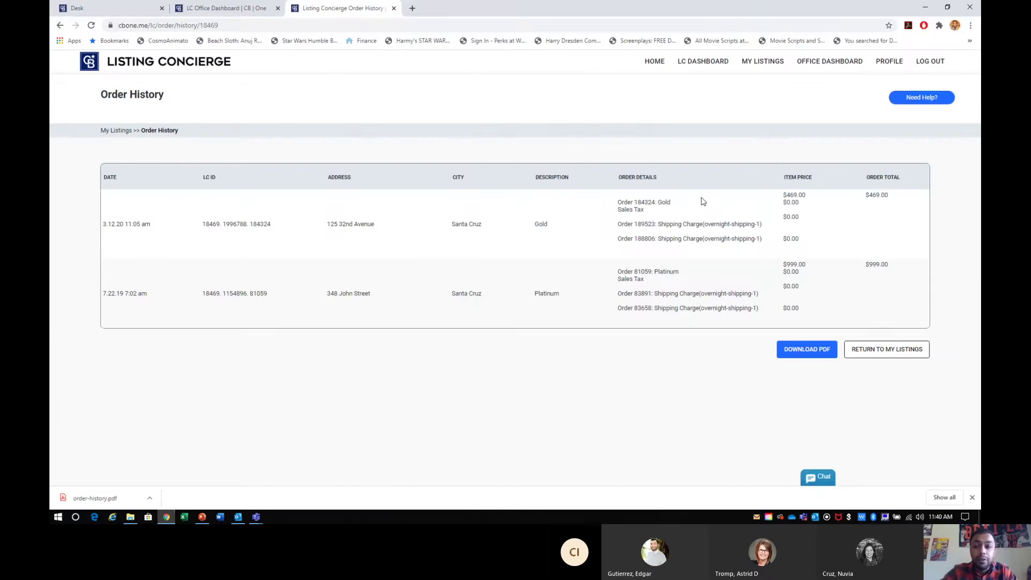
click(60, 26)
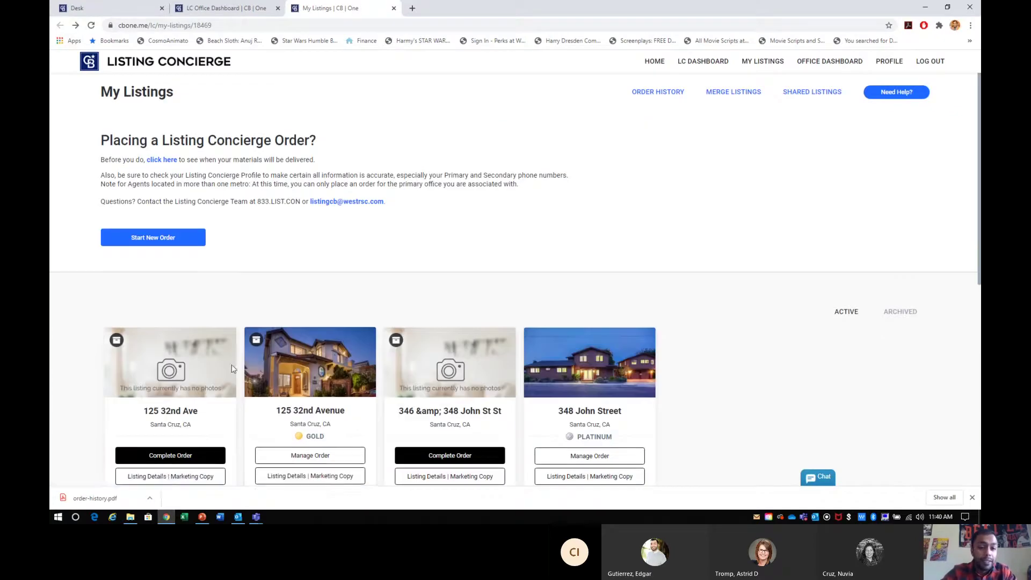
scroll(278, 271, down, 3)
drag(278, 271, 345, 273)
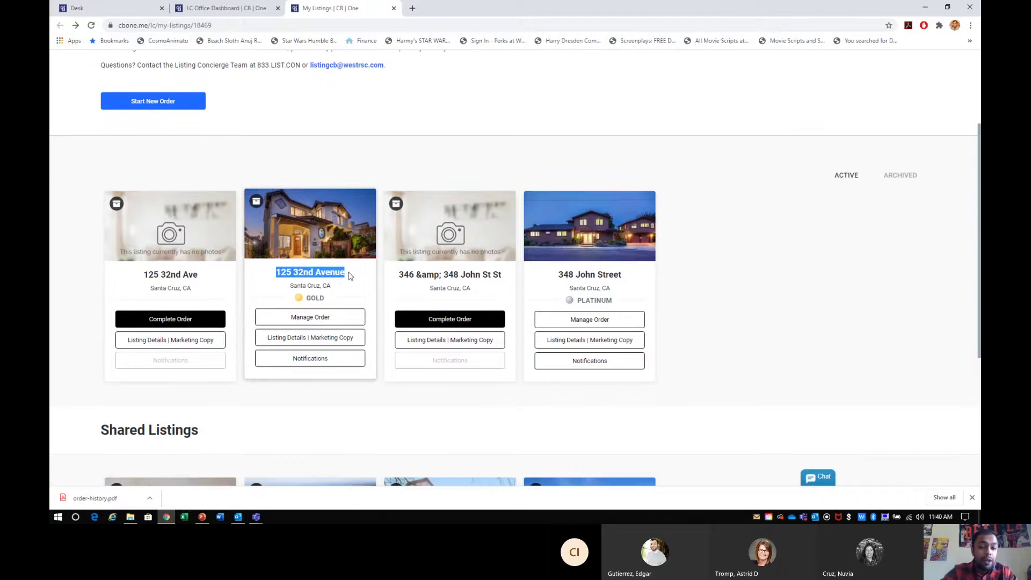
click(972, 497)
key(ctrl+plus)
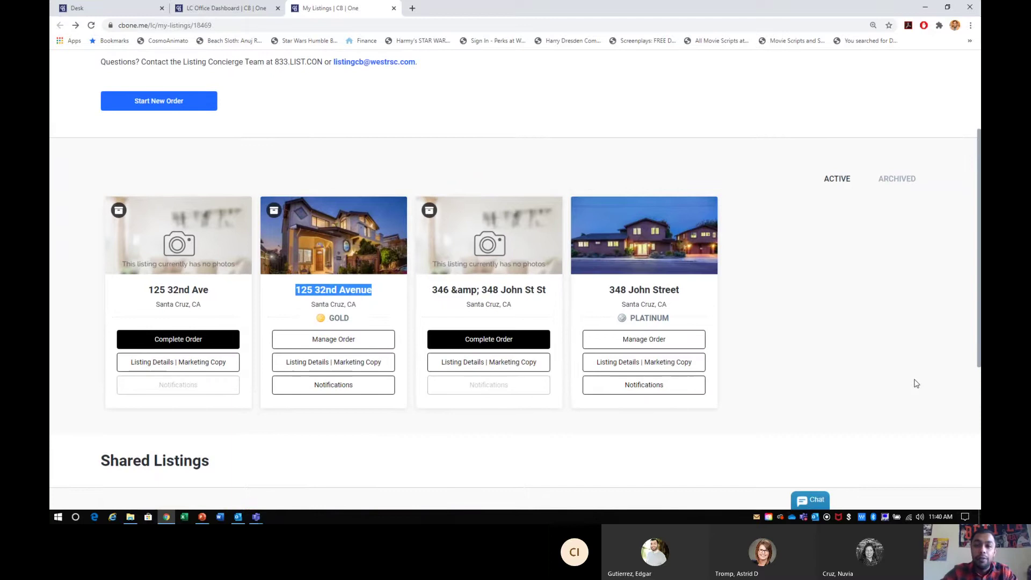
click(350, 341)
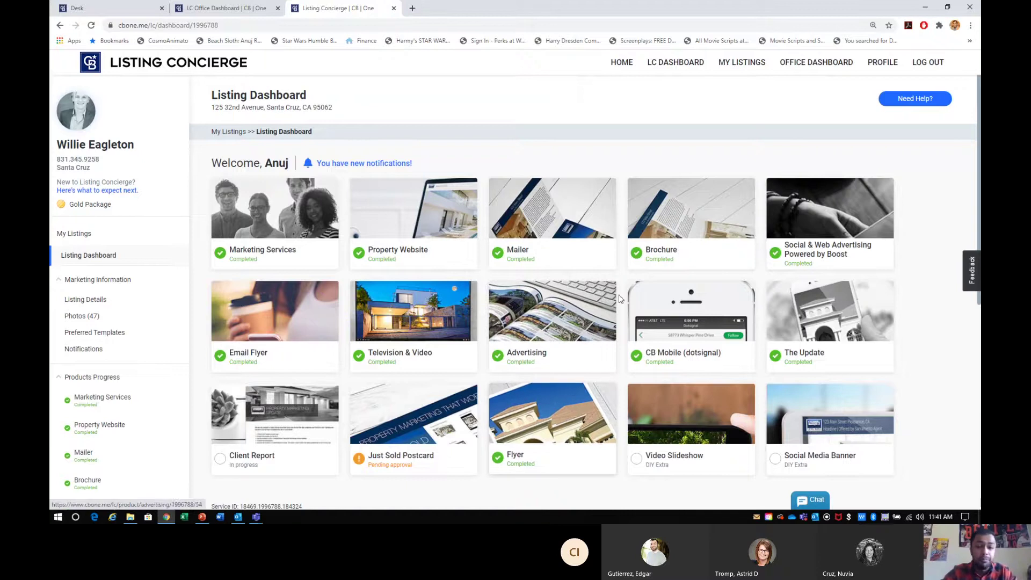
- Minimize the browser to return to the Listing Concierge Assets folder
click(926, 9)
click(517, 274)
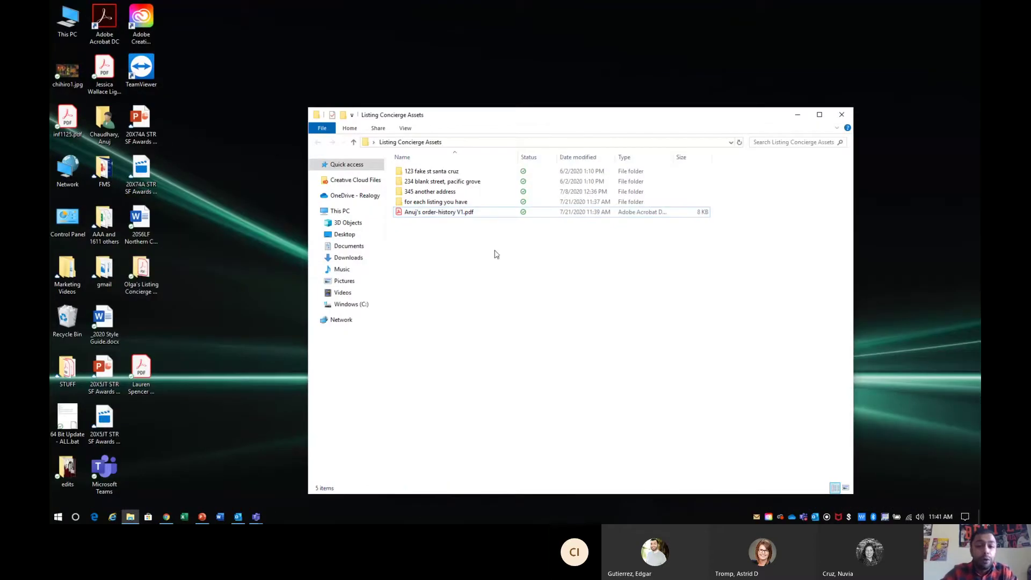
right_click(494, 252)
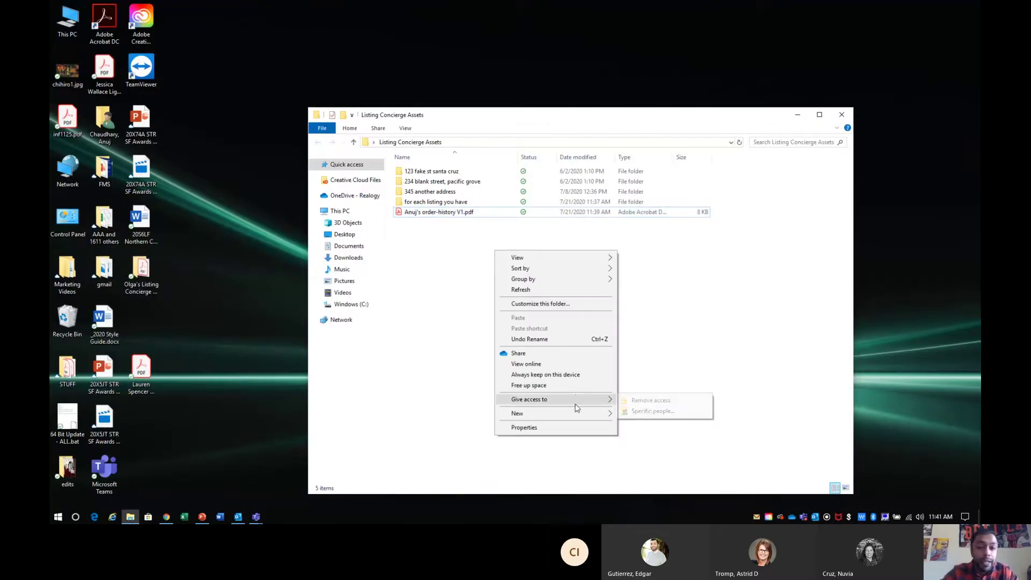
mouse_move(577, 413)
click(678, 291)
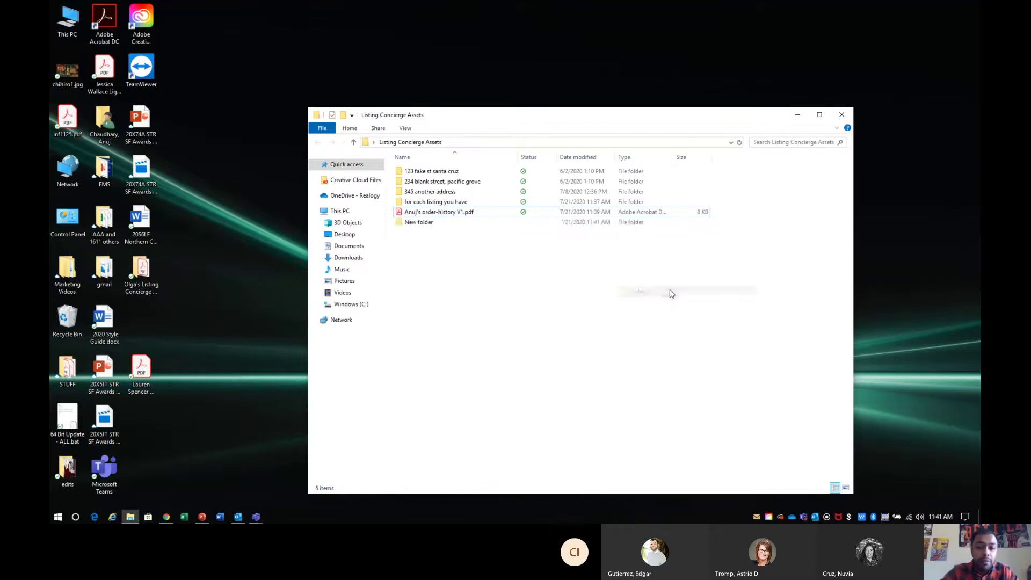
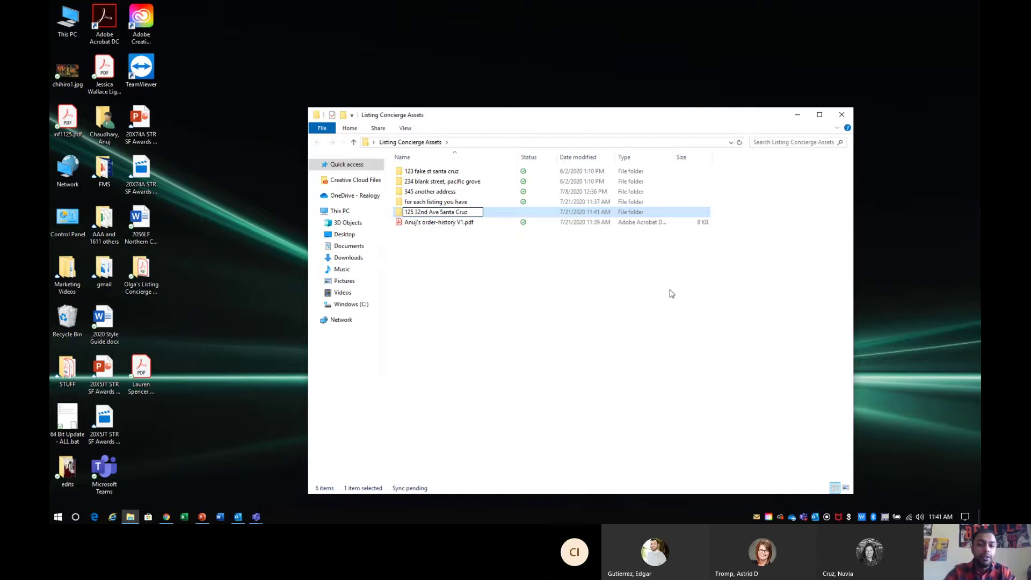
key(Return)
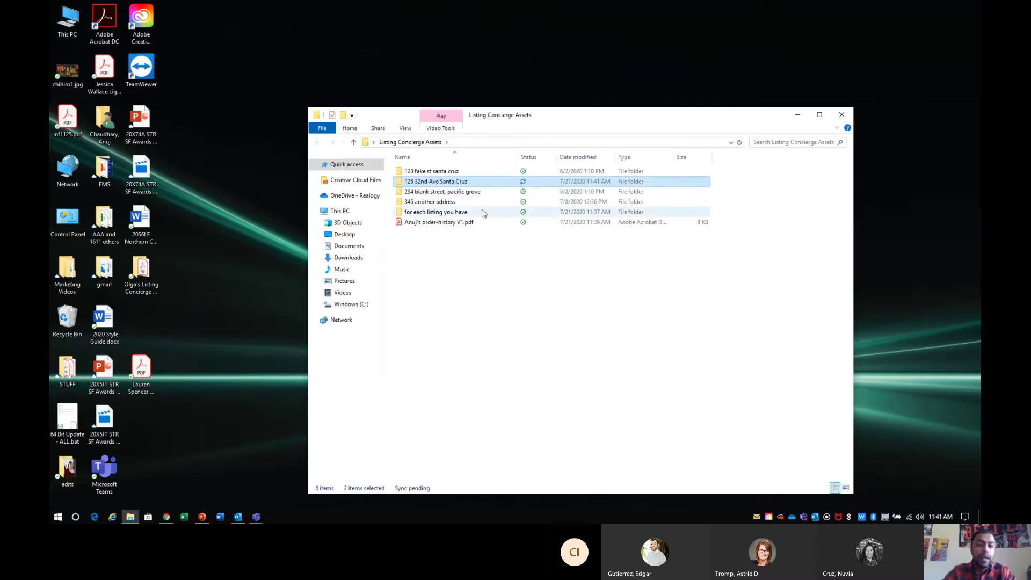
drag(572, 116, 723, 69)
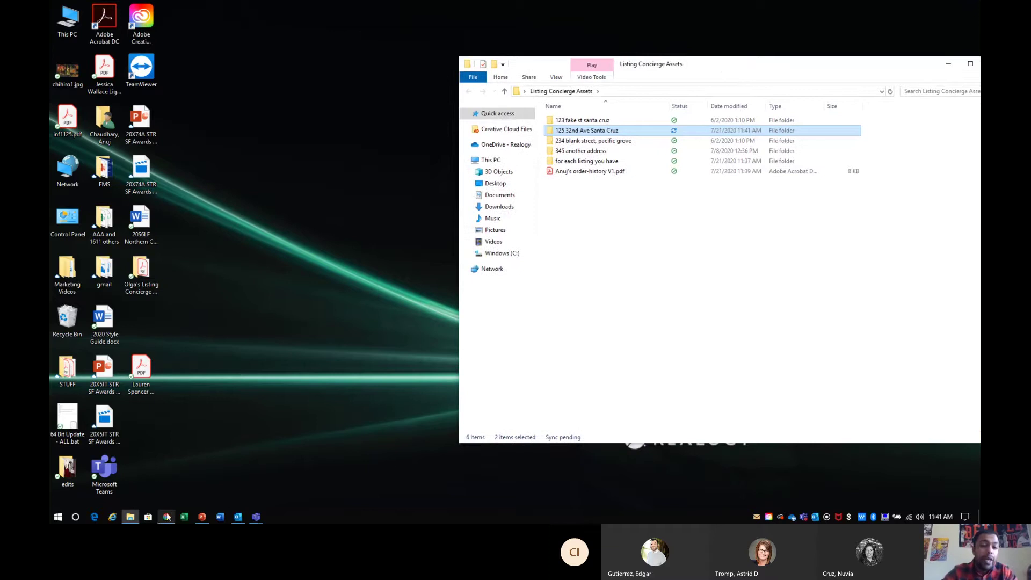
click(166, 517)
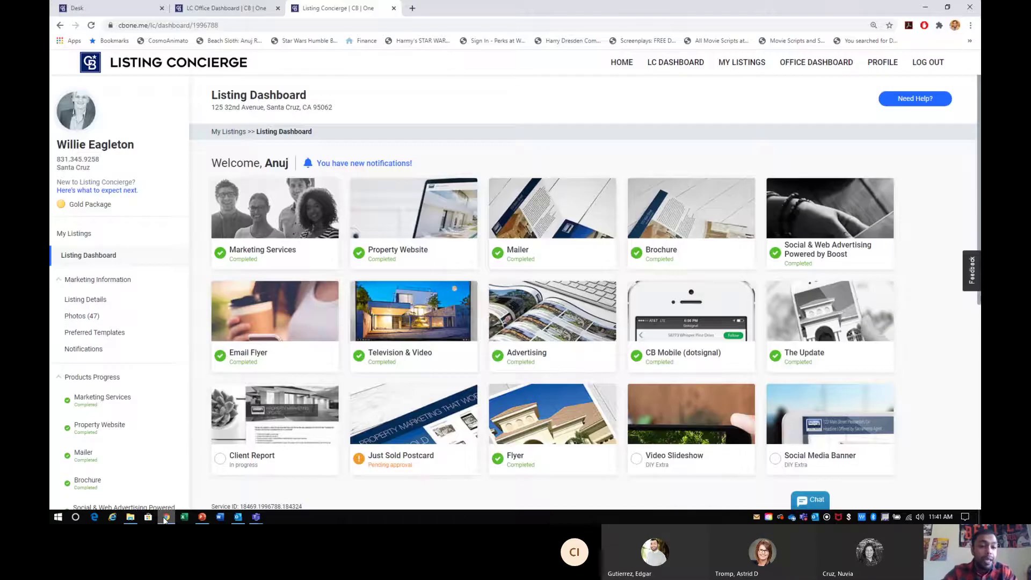
drag(119, 317, 54, 320)
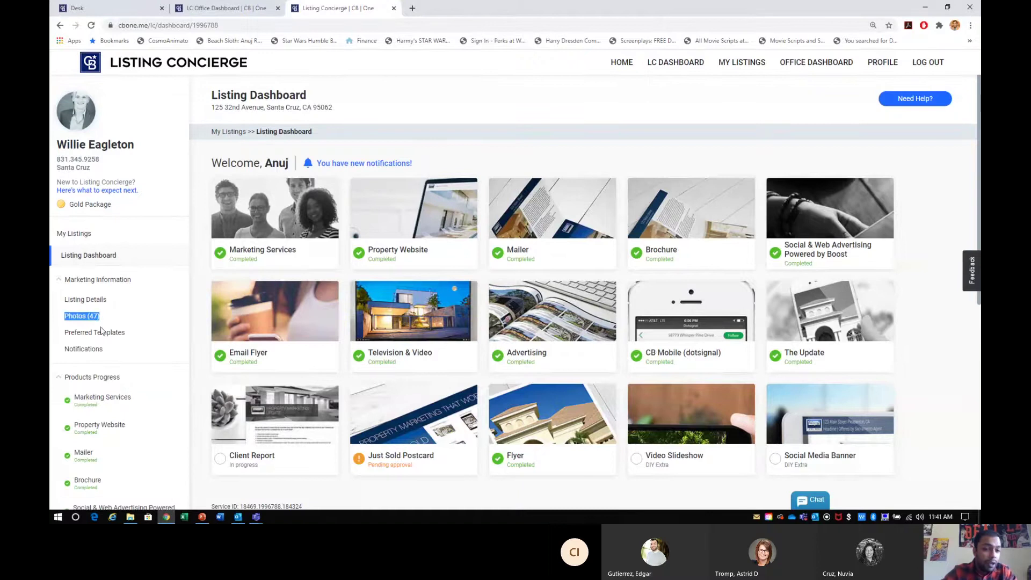
click(88, 302)
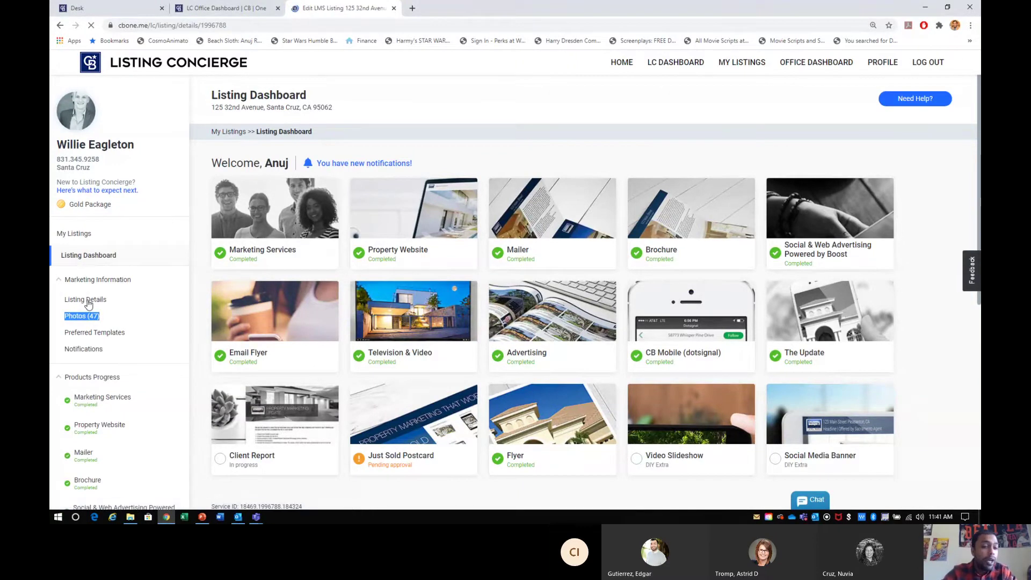
scroll(261, 309, down, 5)
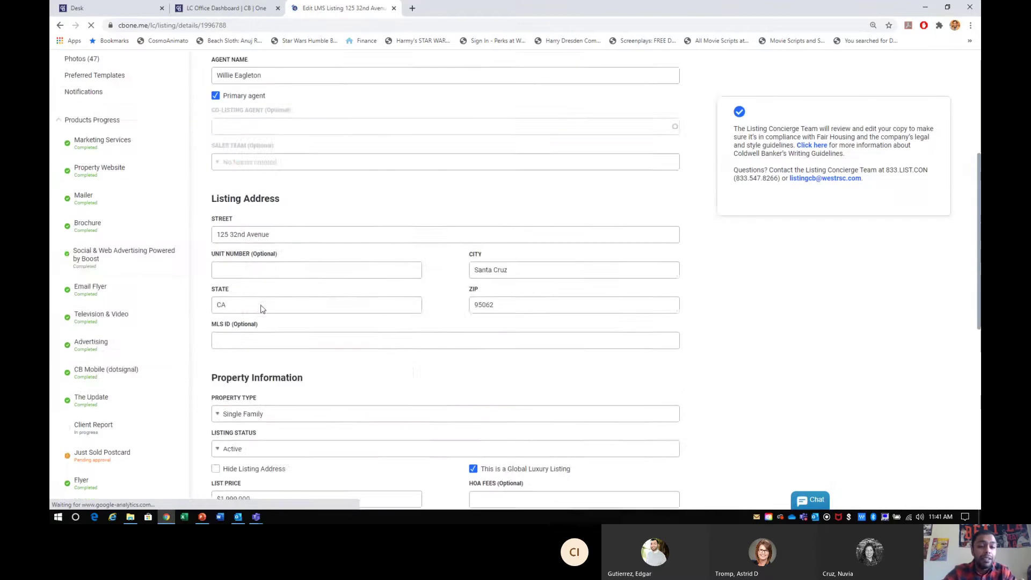
scroll(261, 309, down, 4)
scroll(289, 299, up, 6)
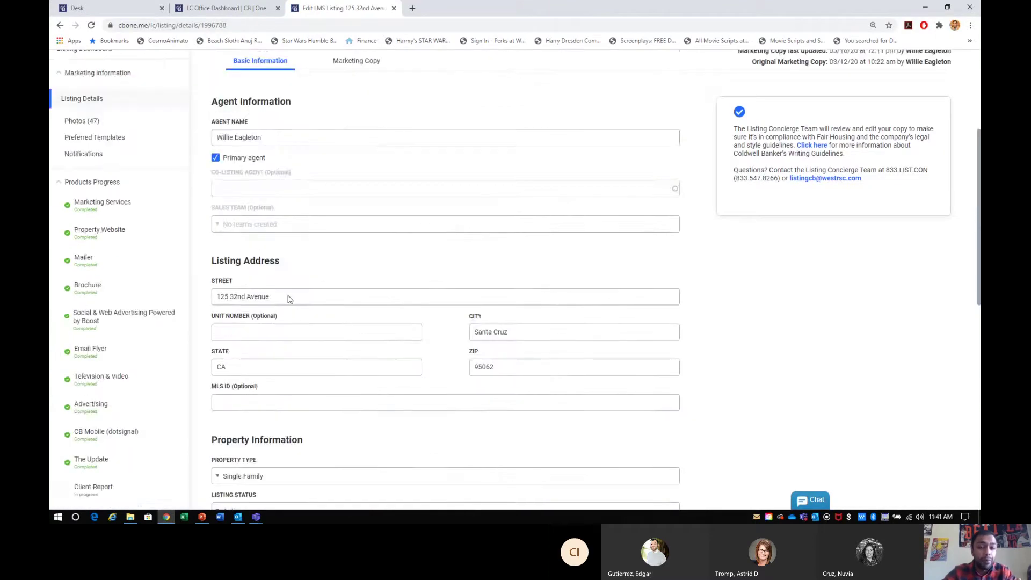
scroll(288, 299, up, 4)
- Show the Marketing Copy headlined 'The Point House - Pleasure Point, Santa Cruz, at its BEST'
click(357, 263)
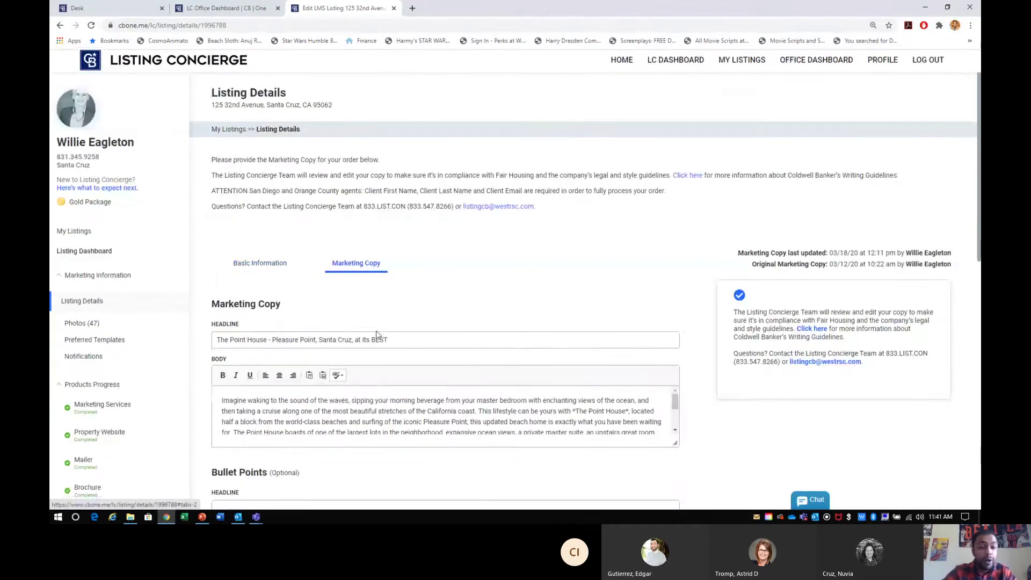
scroll(377, 334, down, 10)
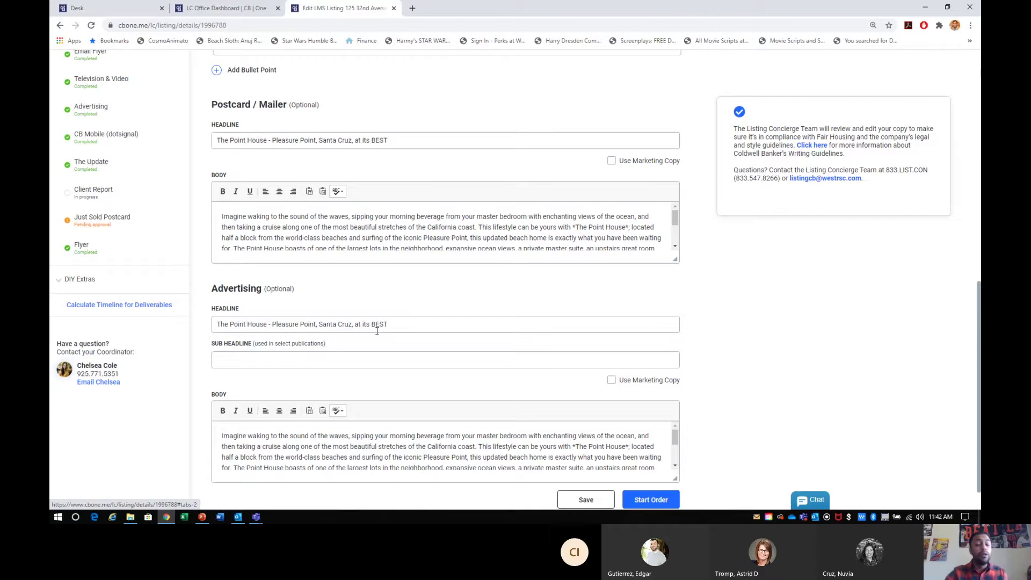
scroll(377, 331, down, 1)
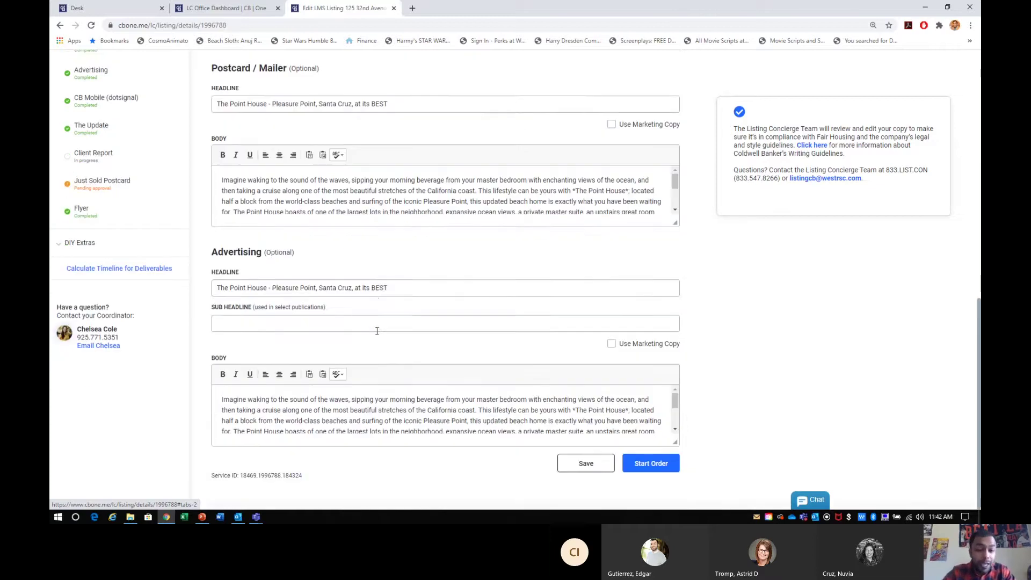
scroll(377, 331, up, 12)
scroll(376, 330, down, 6)
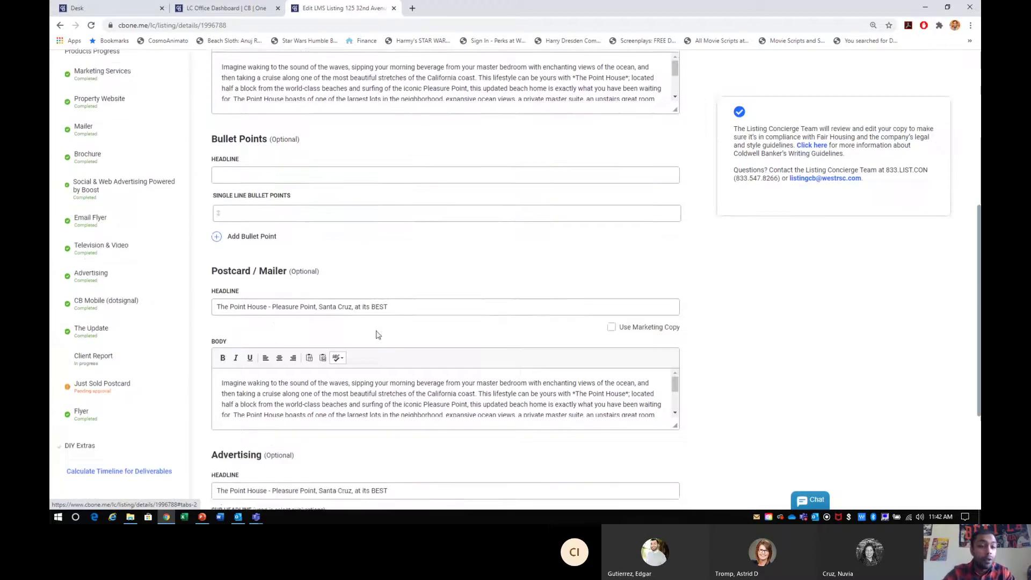
scroll(375, 330, up, 7)
scroll(376, 330, down, 1)
scroll(377, 331, down, 2)
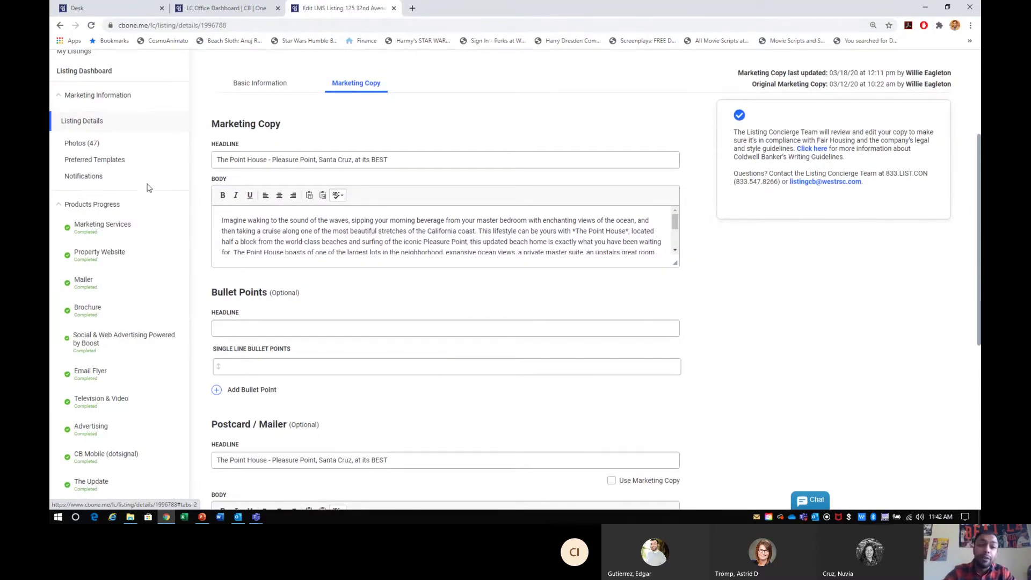
click(85, 144)
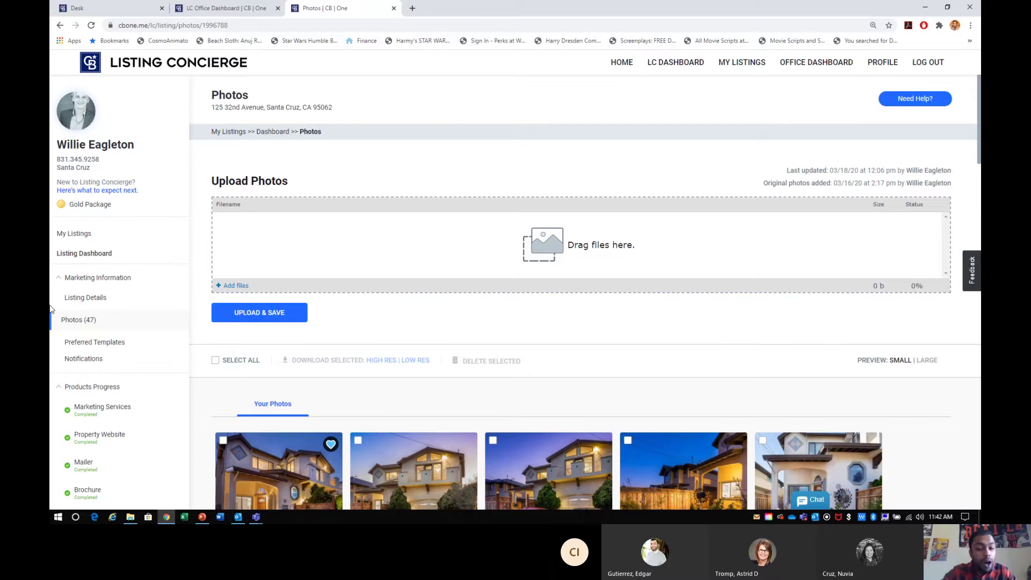
scroll(51, 309, down, 3)
scroll(51, 309, down, 13)
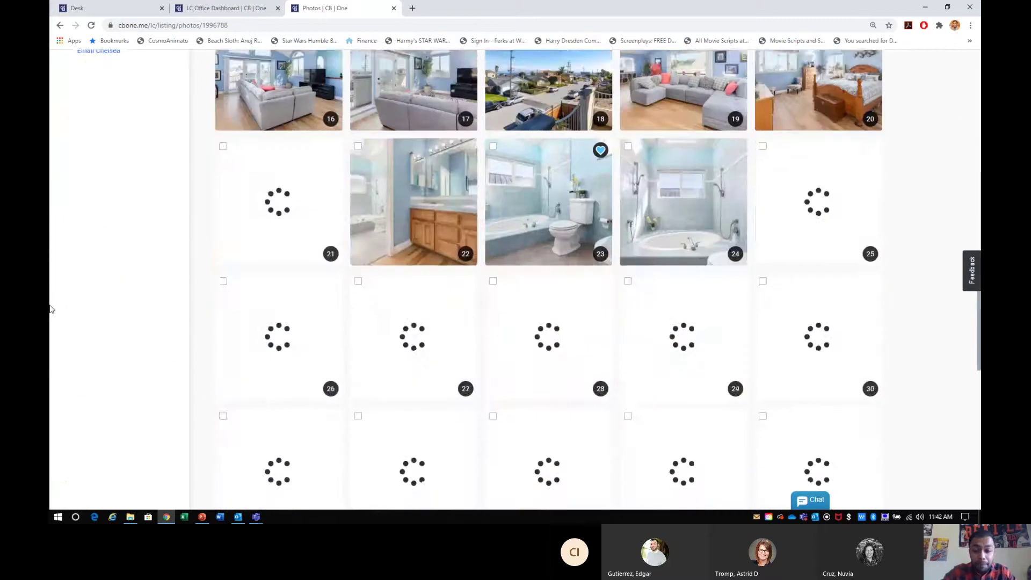
scroll(51, 309, up, 15)
scroll(51, 308, down, 4)
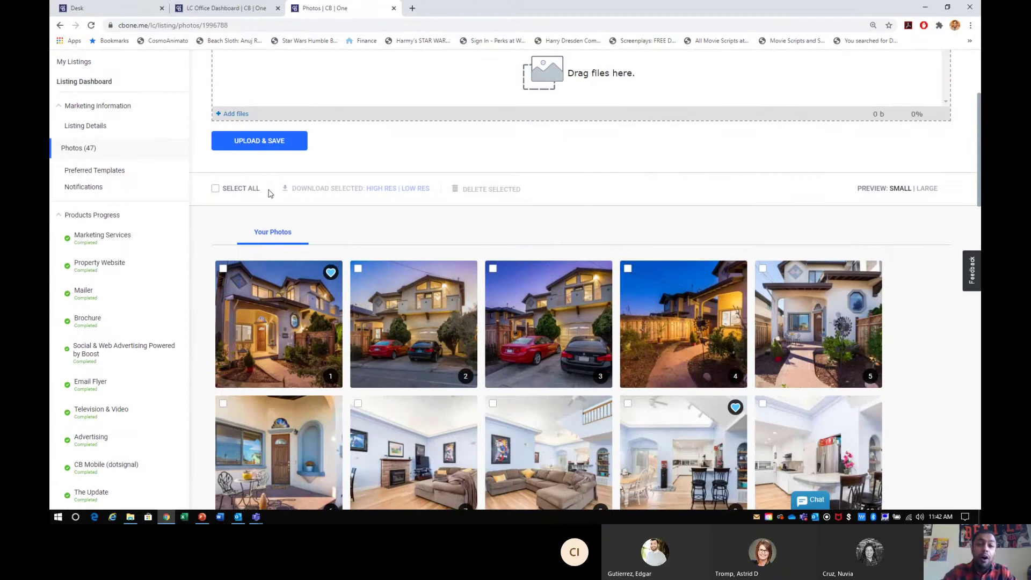
drag(270, 193, 221, 190)
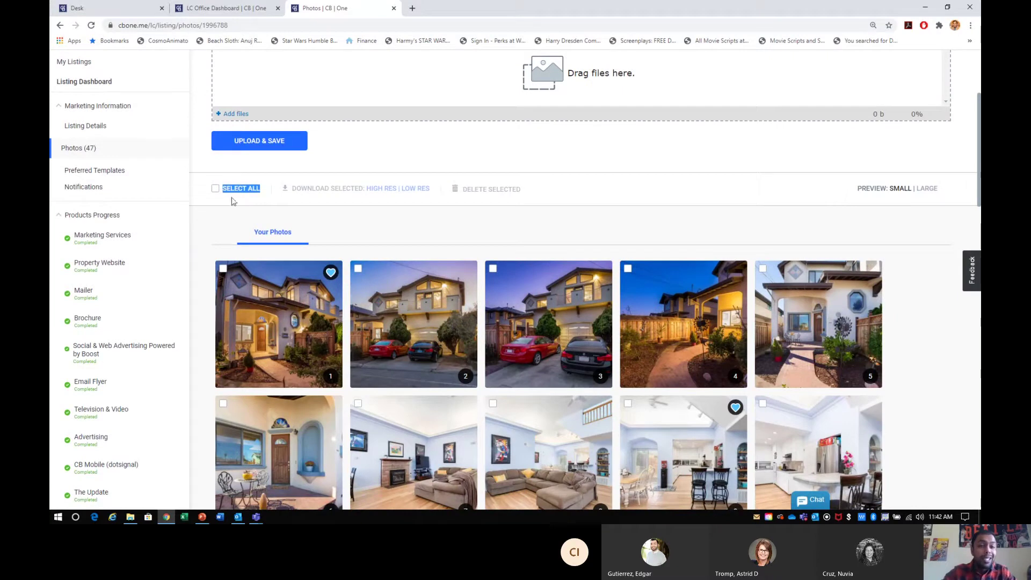
- Select all 47 photos and download them in high resolution as listing_photos.zip
click(216, 189)
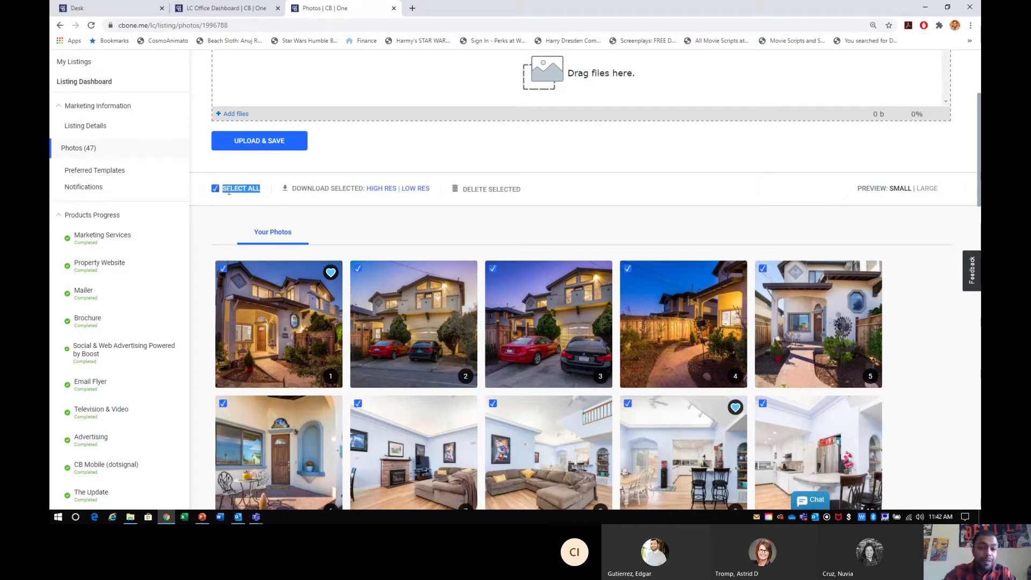
click(339, 207)
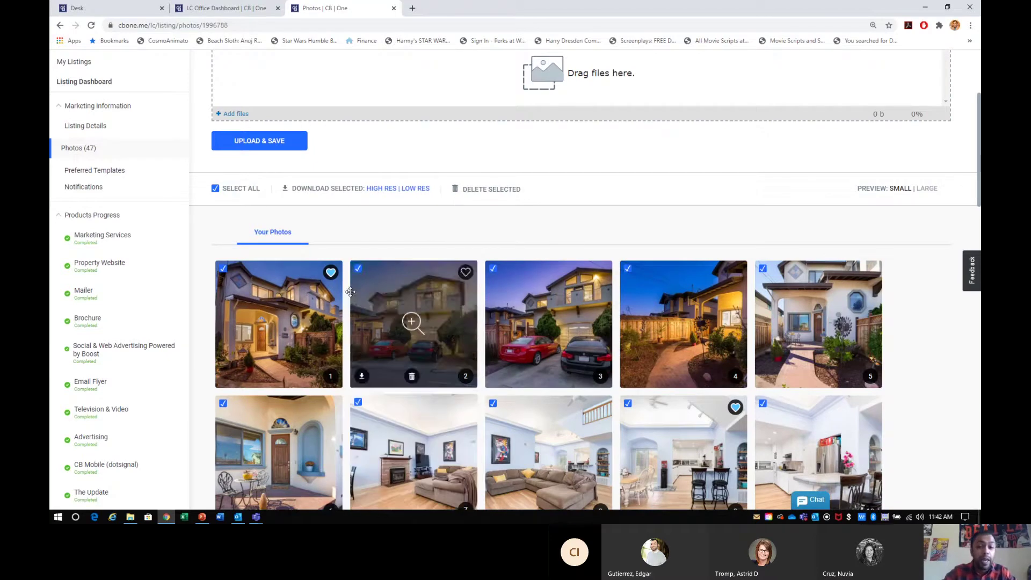
click(214, 189)
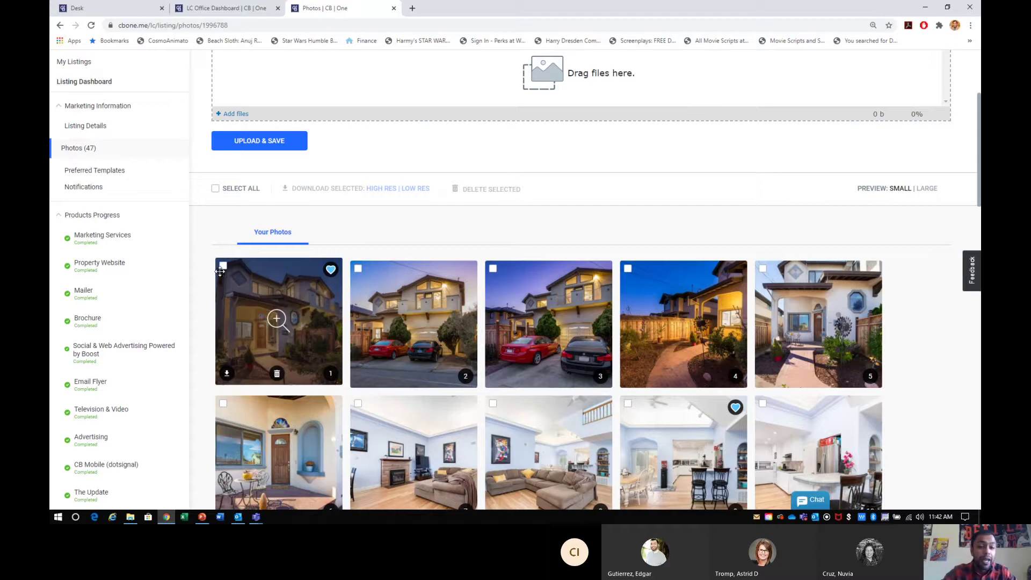
click(223, 266)
click(358, 268)
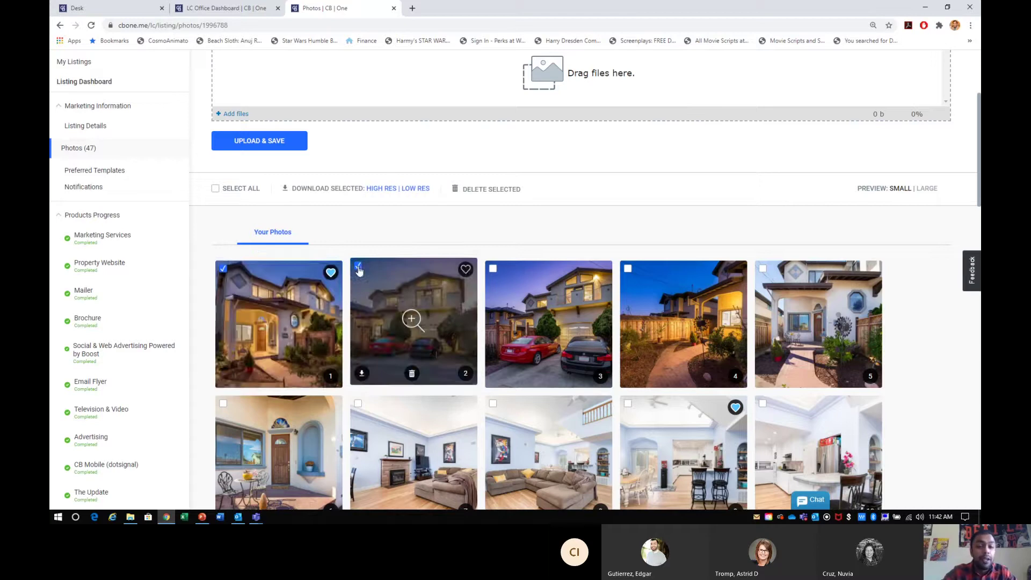
click(216, 192)
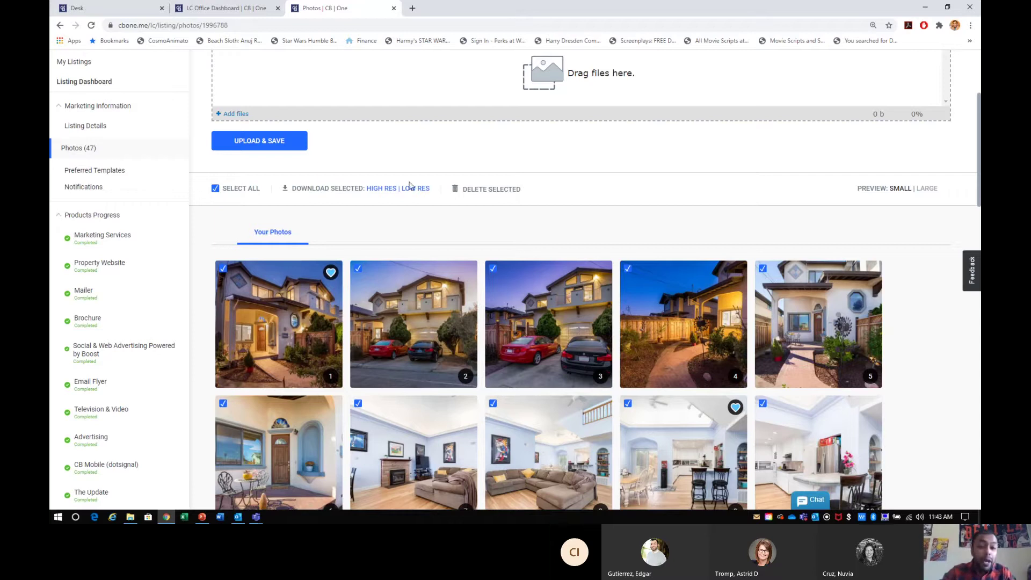
drag(365, 190, 397, 193)
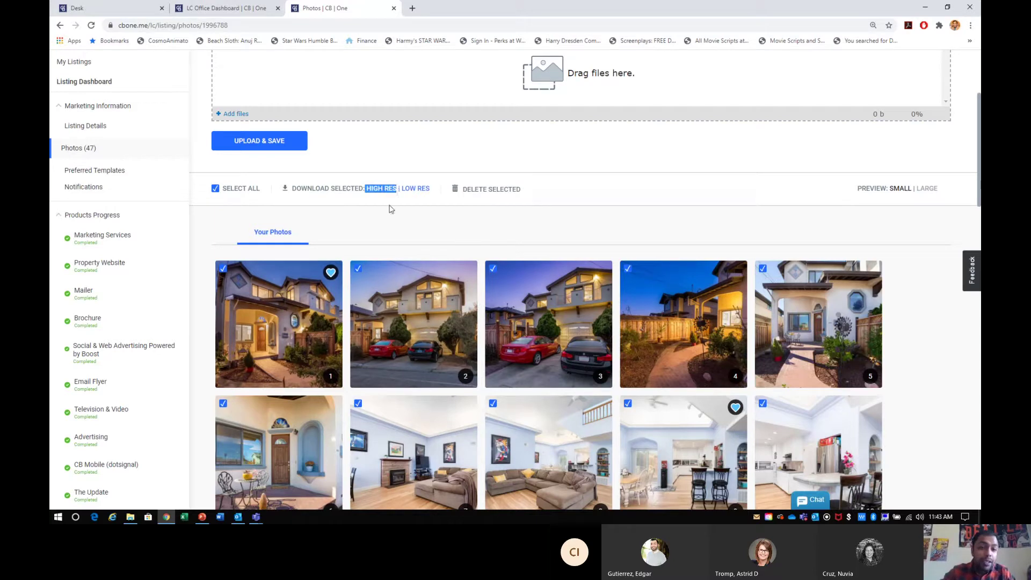
click(383, 190)
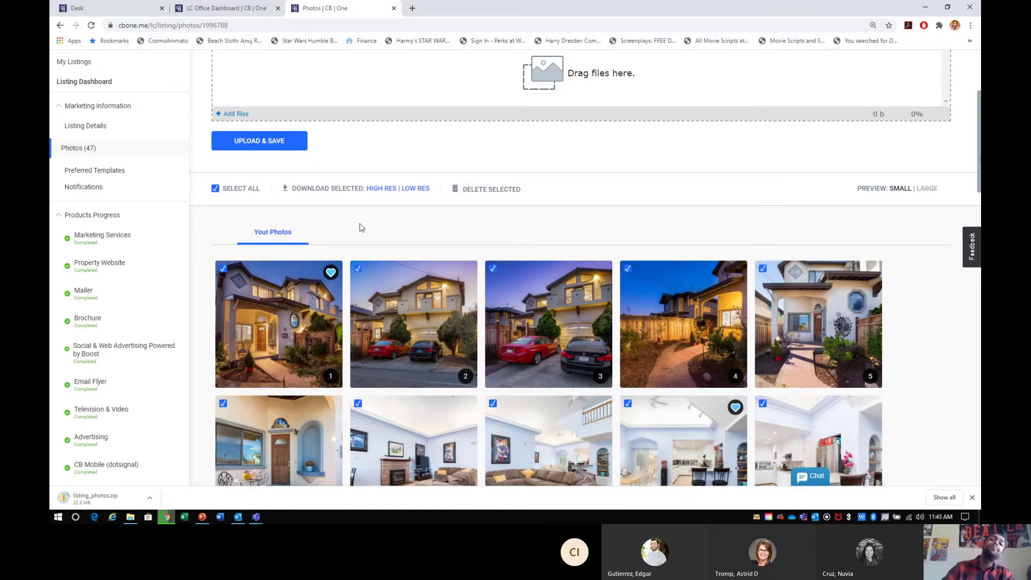
scroll(361, 227, up, 3)
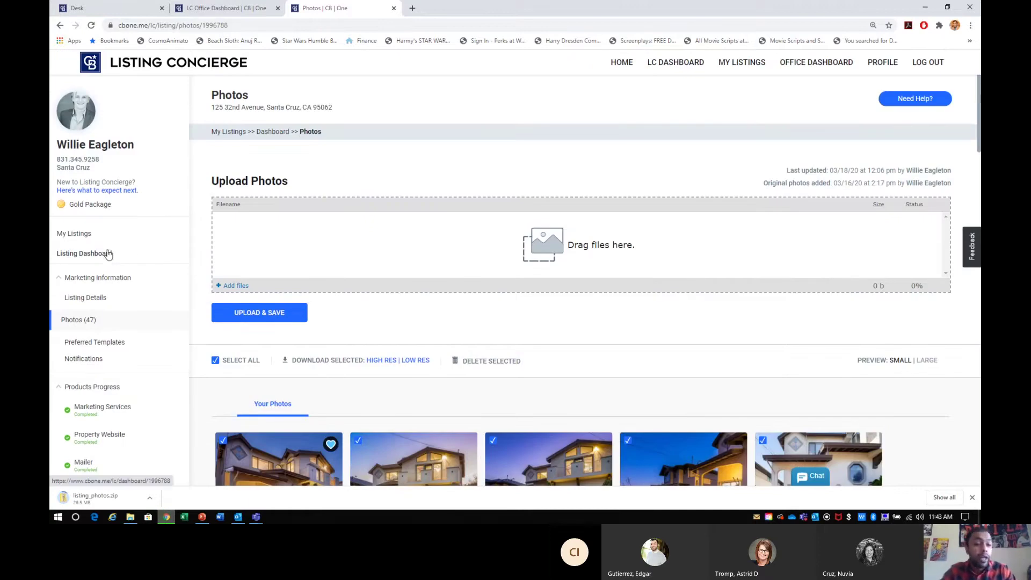
drag(117, 253, 57, 255)
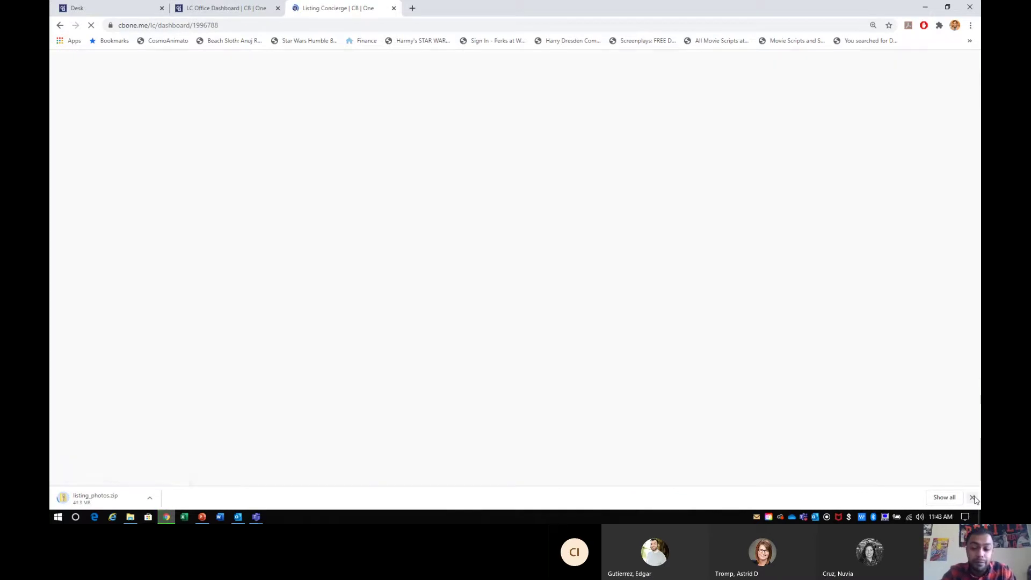
click(973, 497)
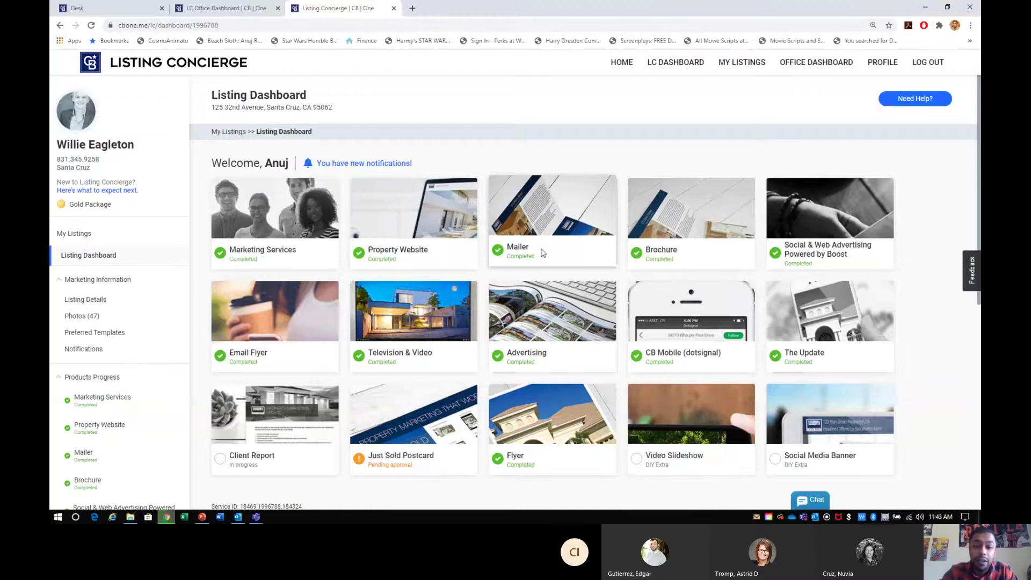
click(534, 223)
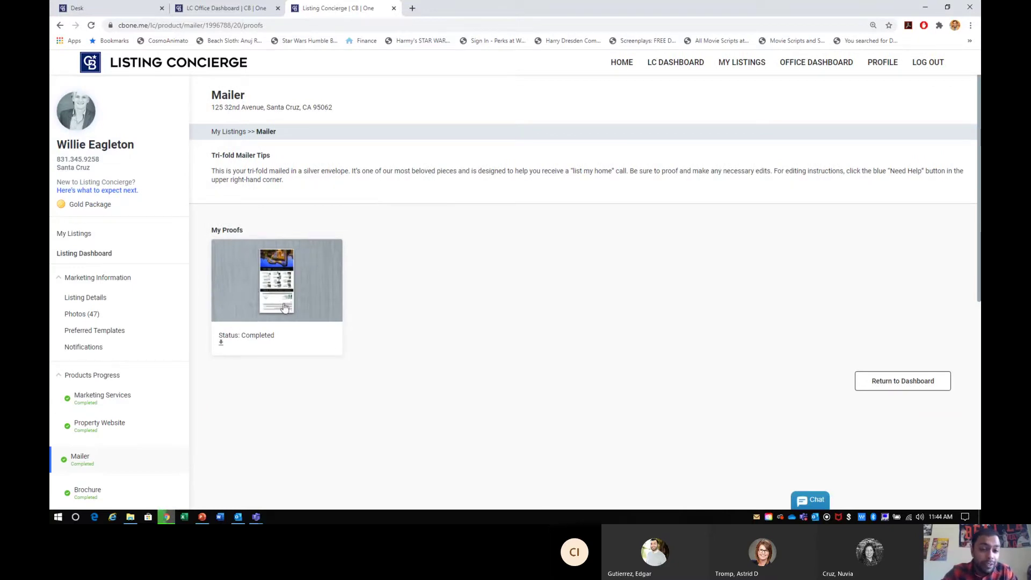
click(223, 342)
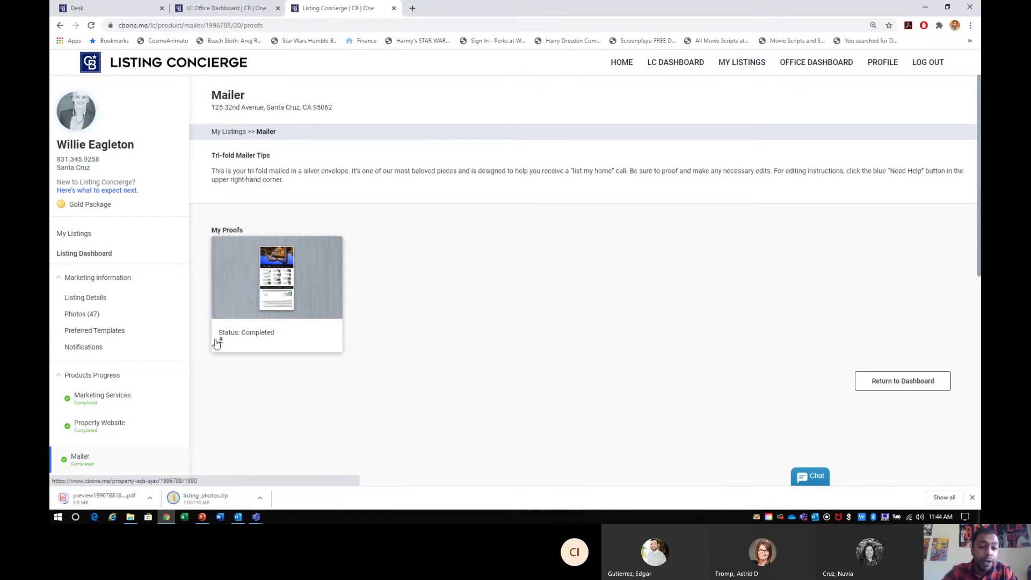
click(89, 257)
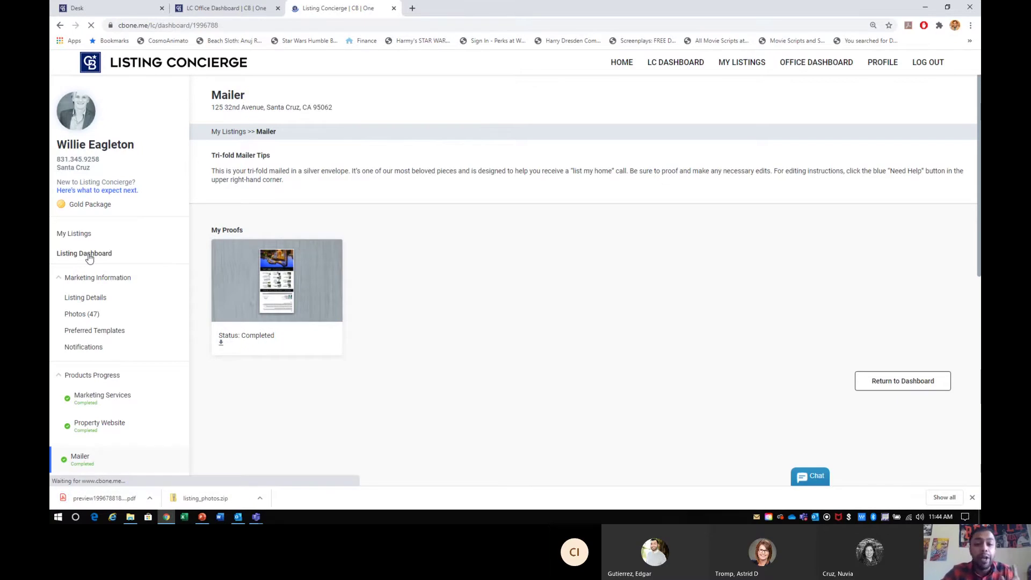
- Download the completed Brochure proof PDF, then return to the Listing Dashboard
click(691, 211)
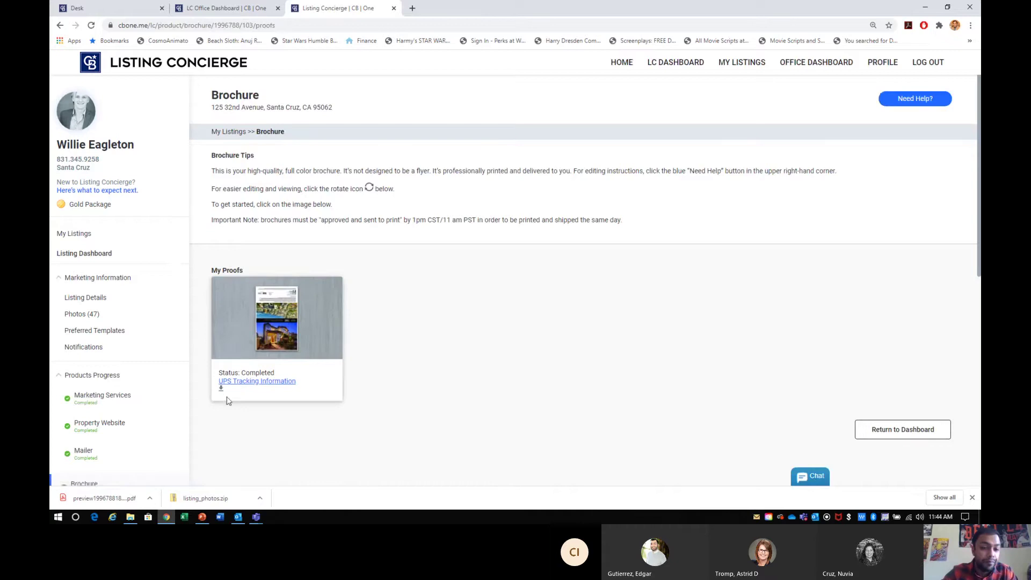
click(221, 390)
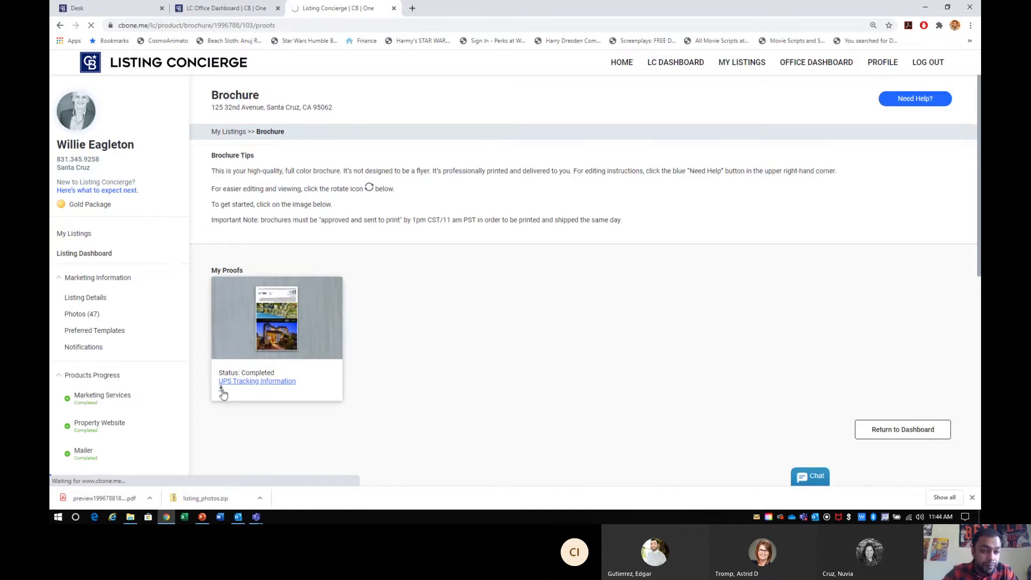
click(93, 301)
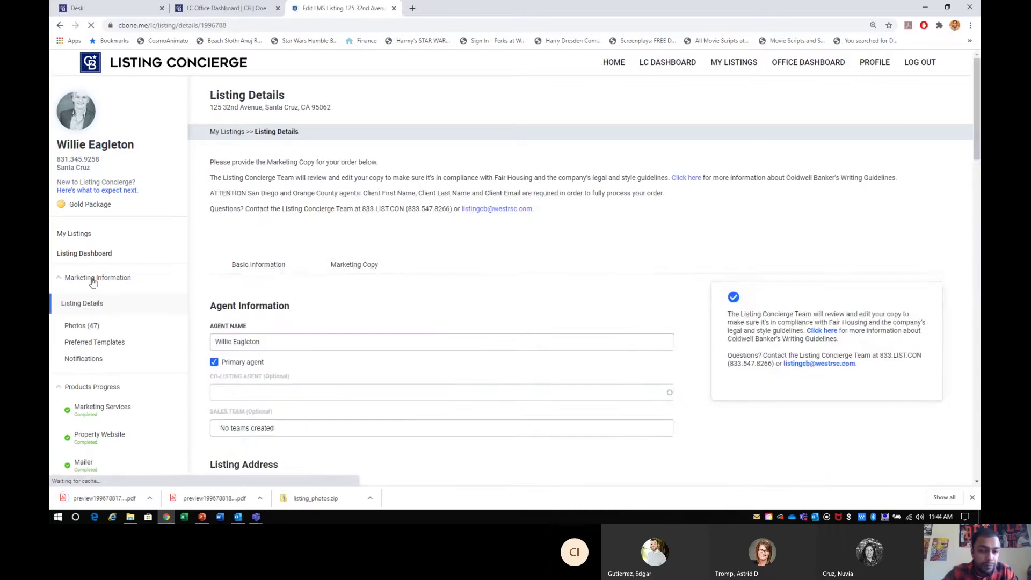
click(93, 255)
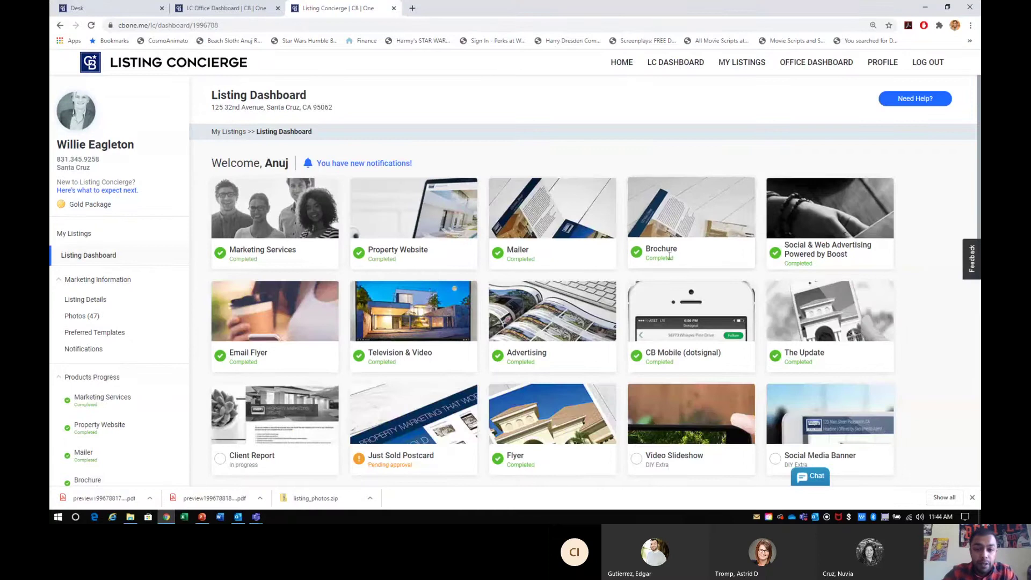
- Download the advertising proof as a PDF from the Advertising product page
click(541, 334)
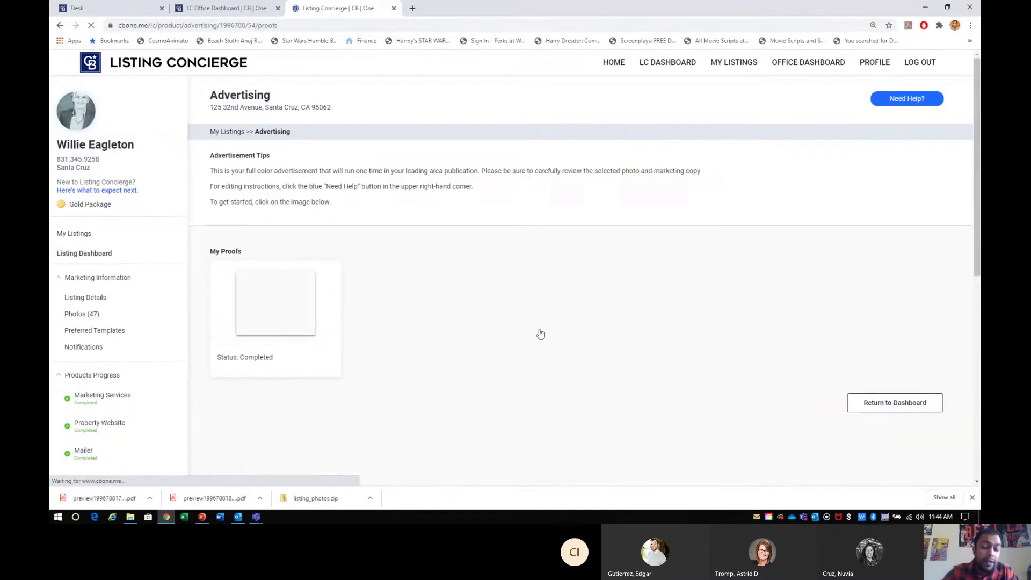
click(972, 497)
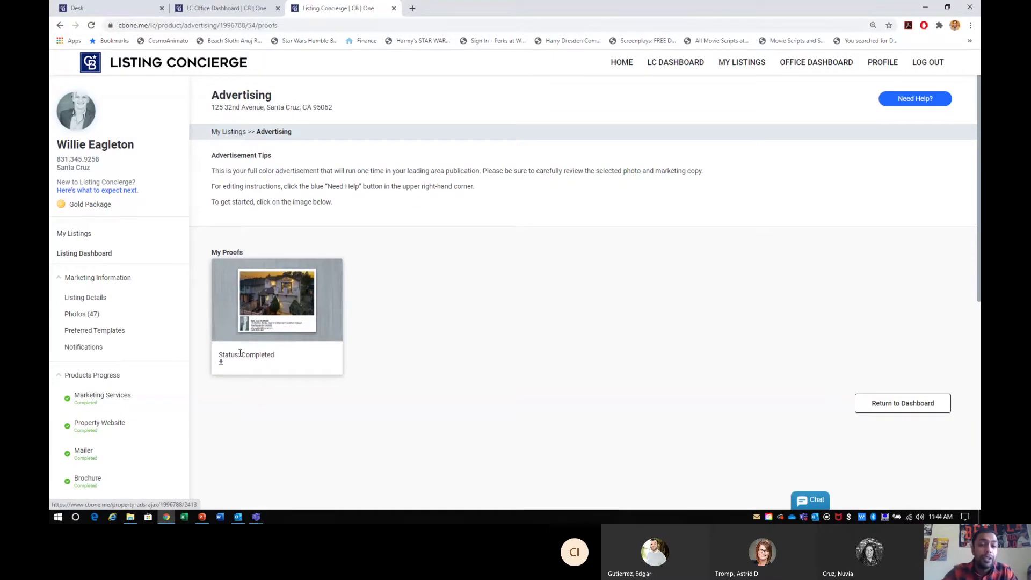
click(223, 364)
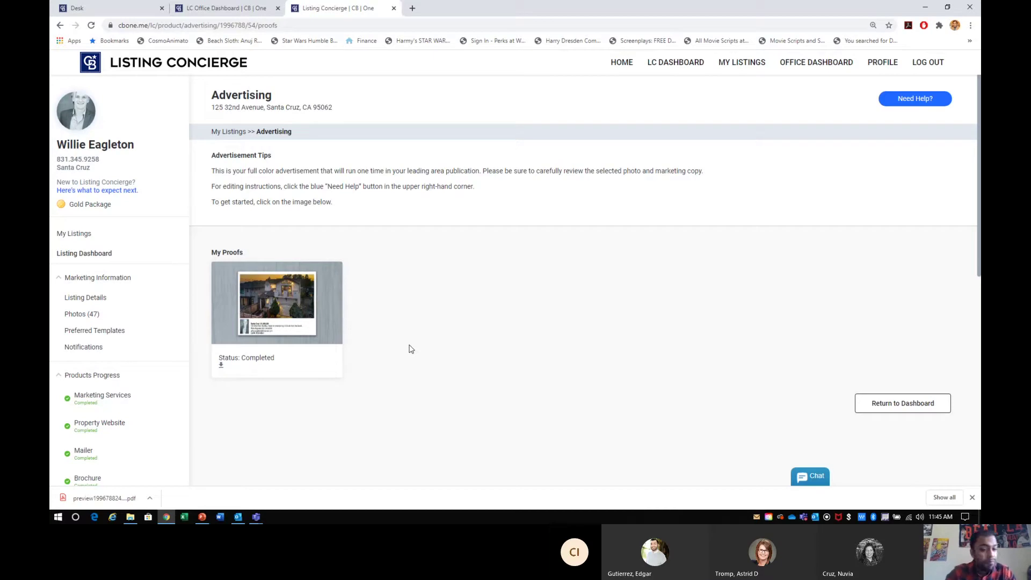
click(138, 501)
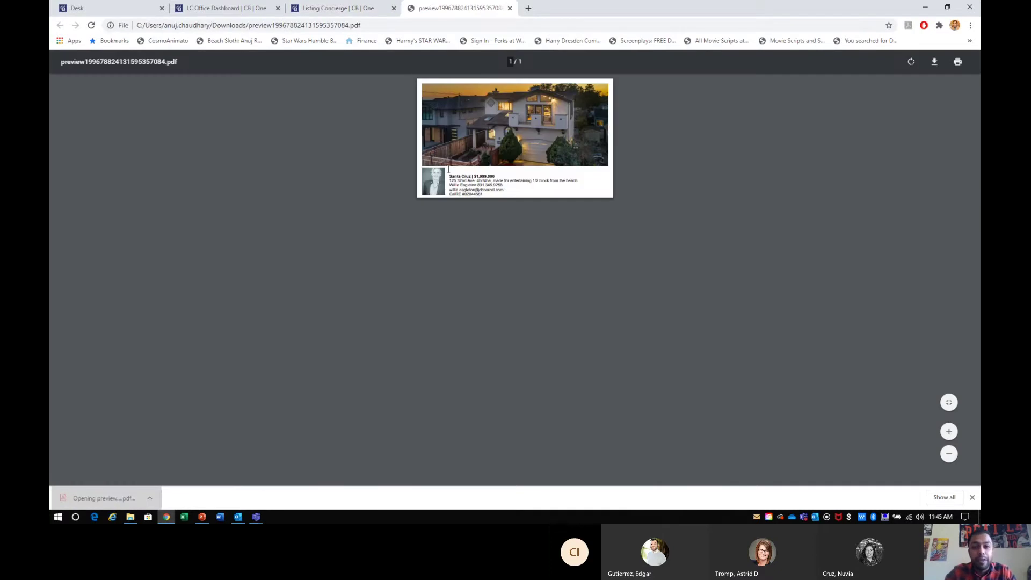
click(510, 8)
click(106, 257)
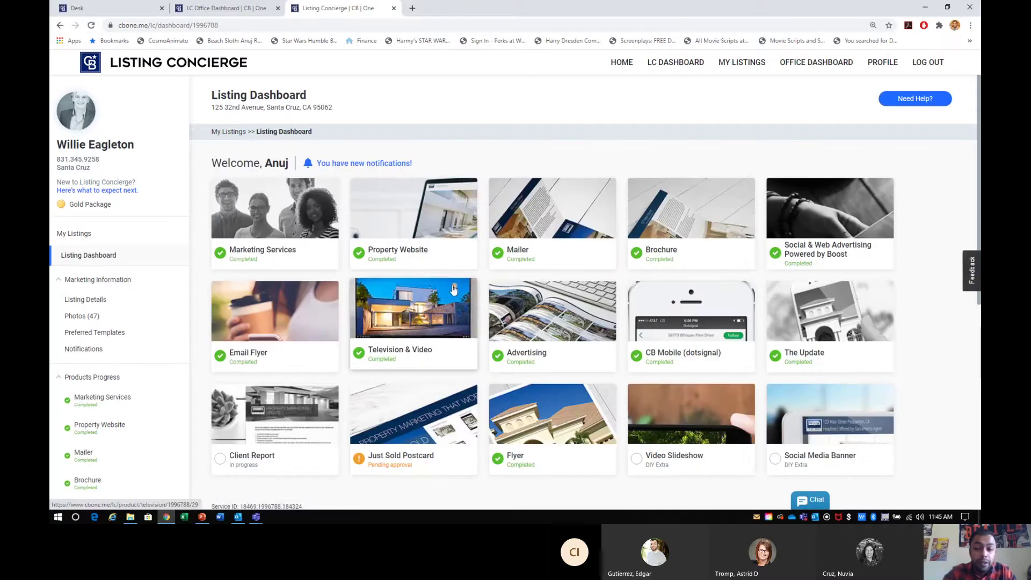
- Download the 1SD-I GL1 one-sided six-photo flyer as a PDF from the Flyer page
scroll(687, 346, down, 1)
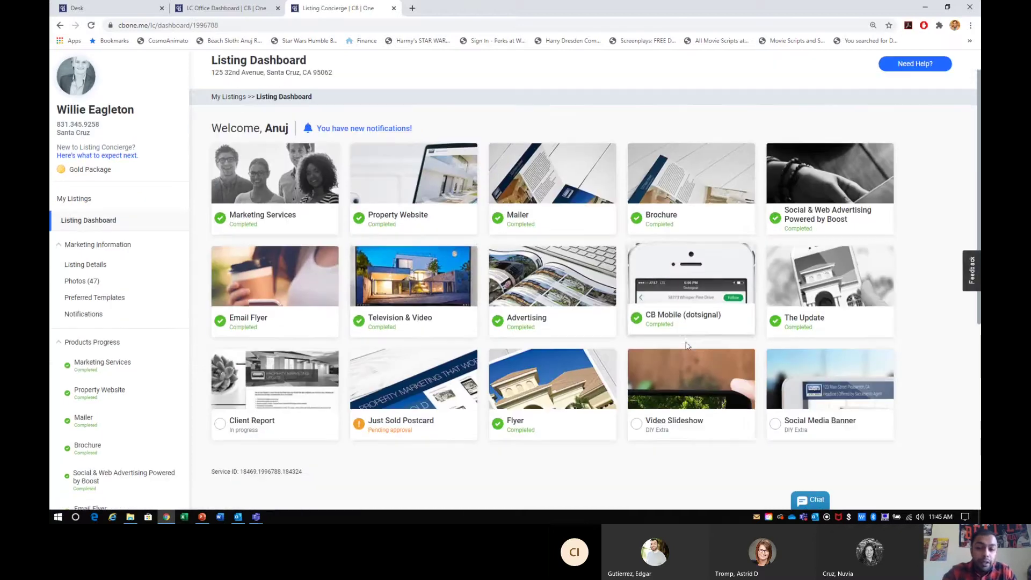
scroll(687, 345, down, 1)
click(527, 374)
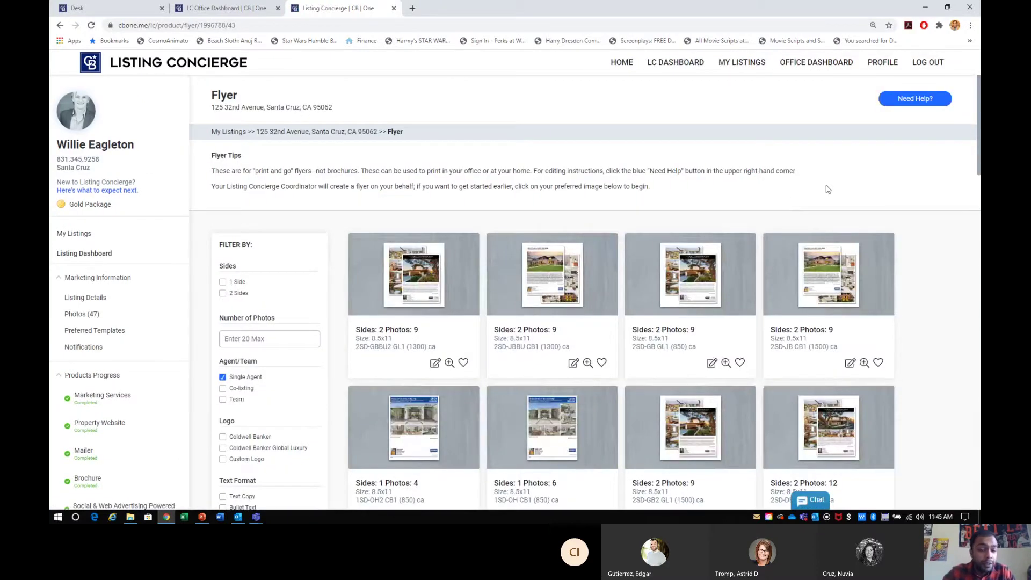
scroll(827, 188, down, 8)
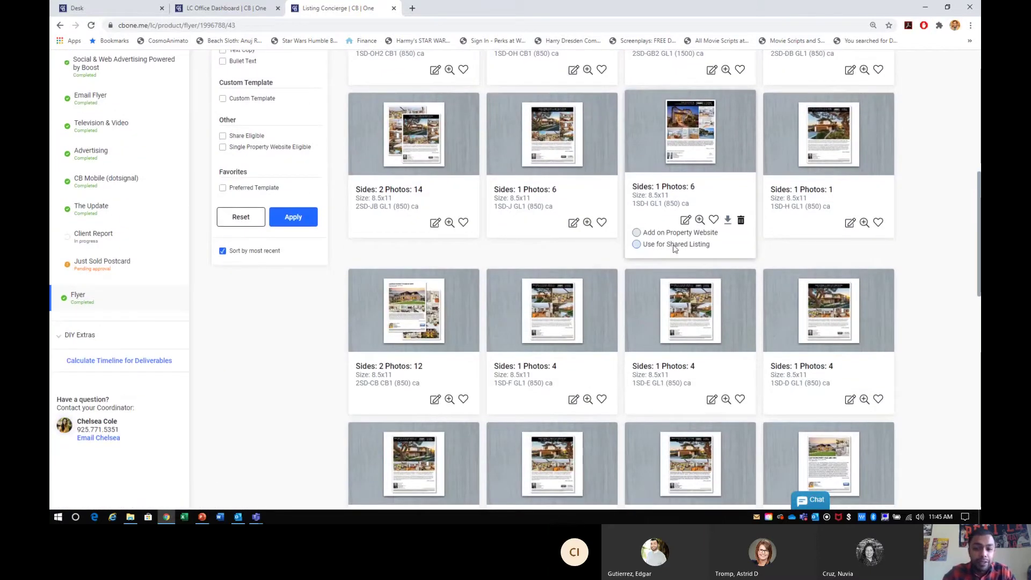
click(728, 221)
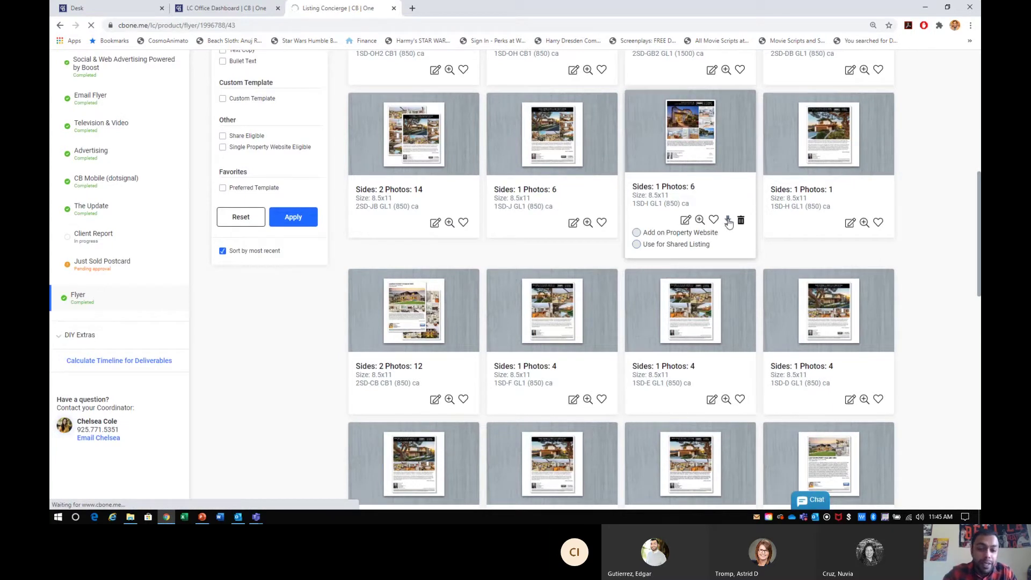
scroll(729, 223, up, 1)
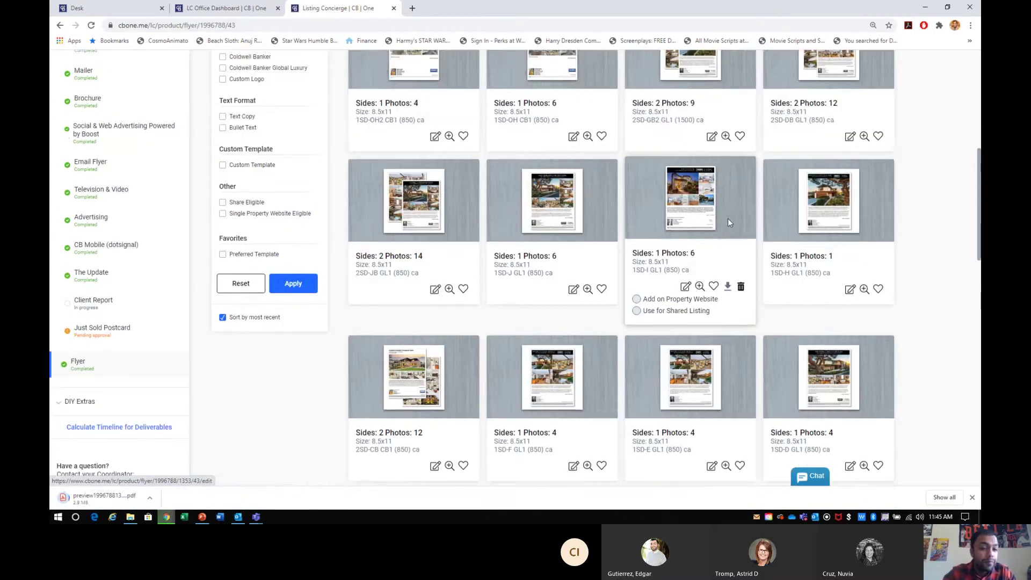
scroll(491, 260, down, 3)
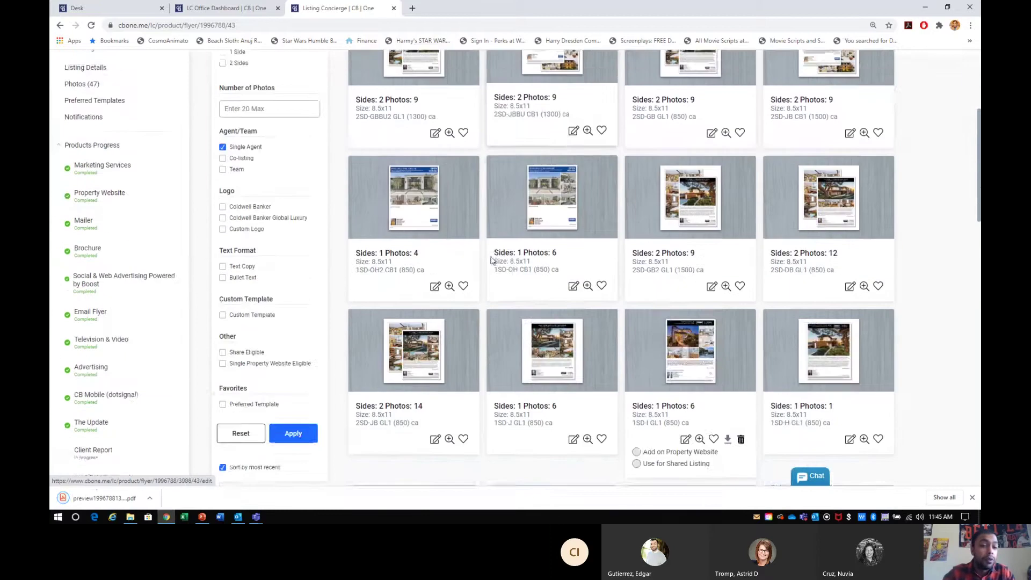
scroll(491, 260, down, 2)
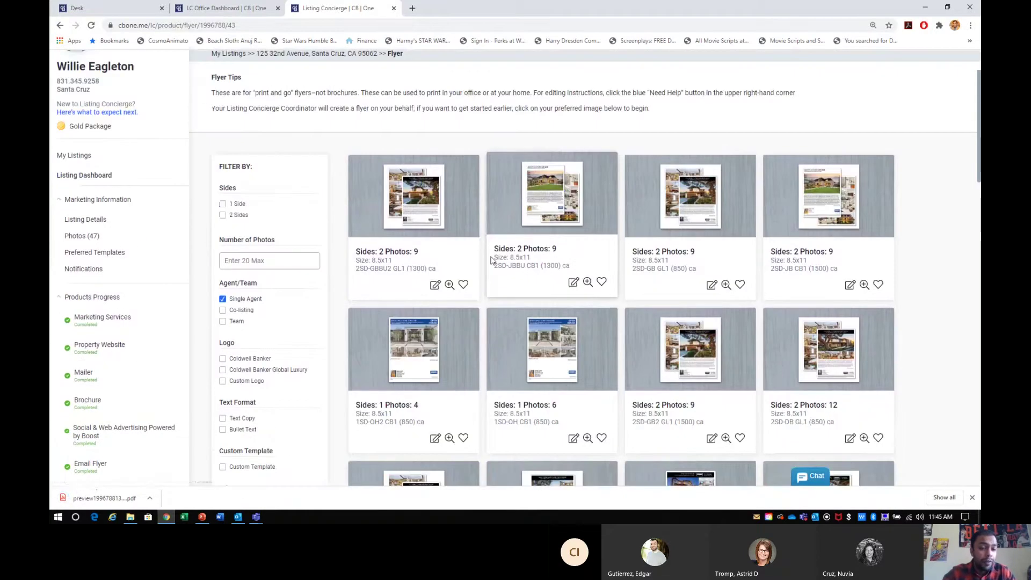
scroll(490, 259, down, 2)
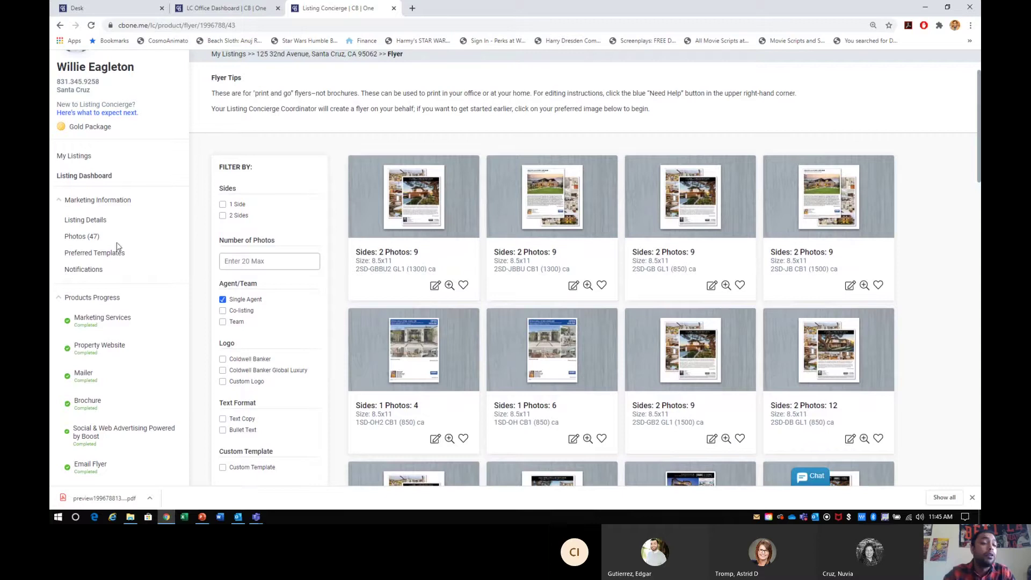
- Browse the listing's 47 photos with the downloads bar hidden
click(87, 240)
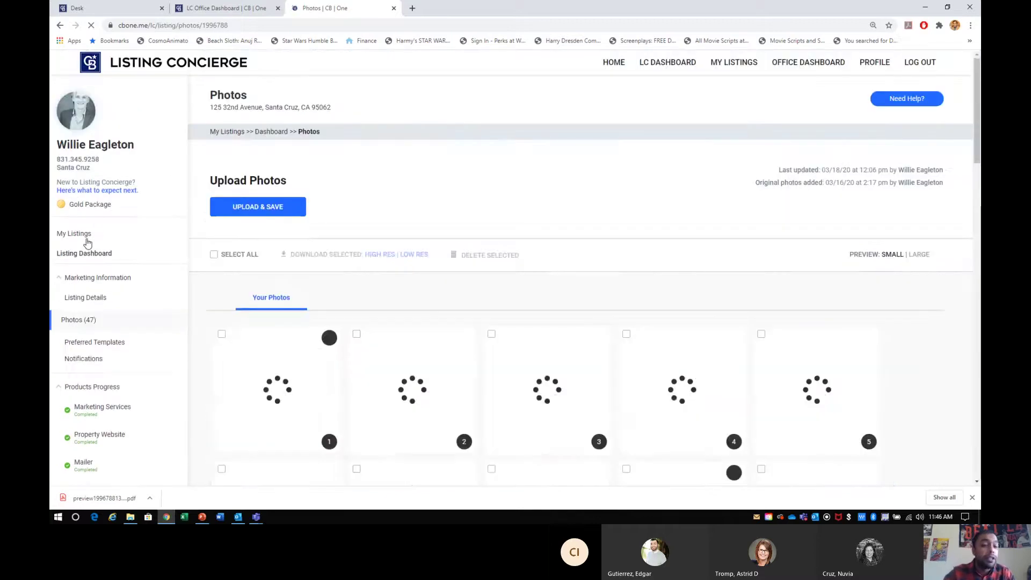
scroll(246, 283, down, 2)
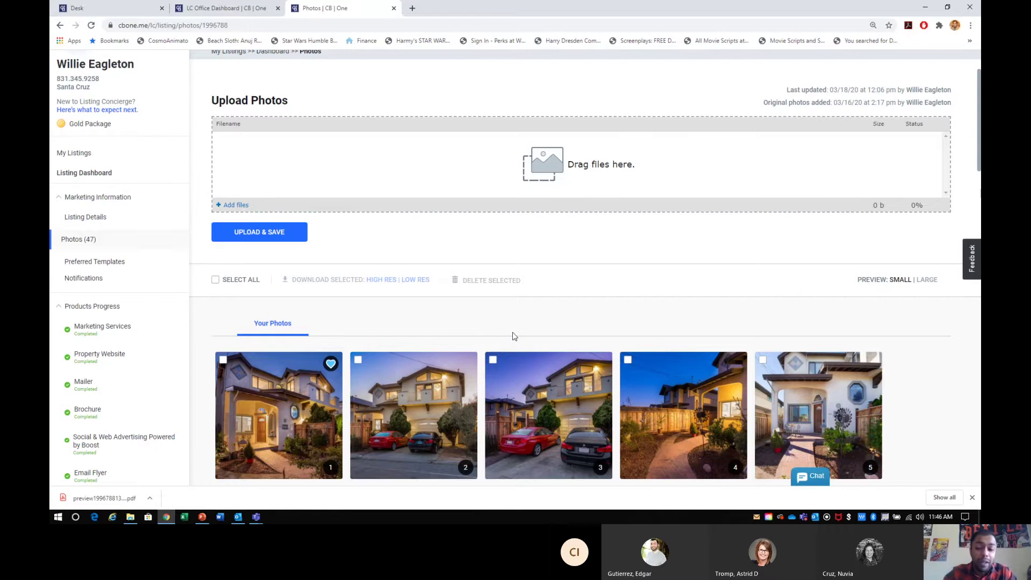
click(973, 499)
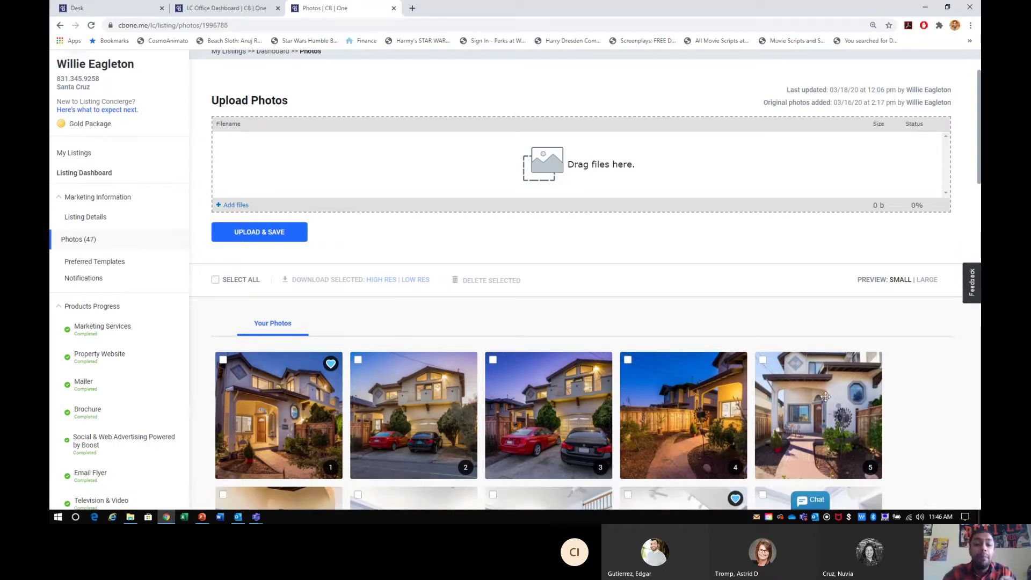
- Review the listing details, then open the Property Website page from the dashboard
click(90, 217)
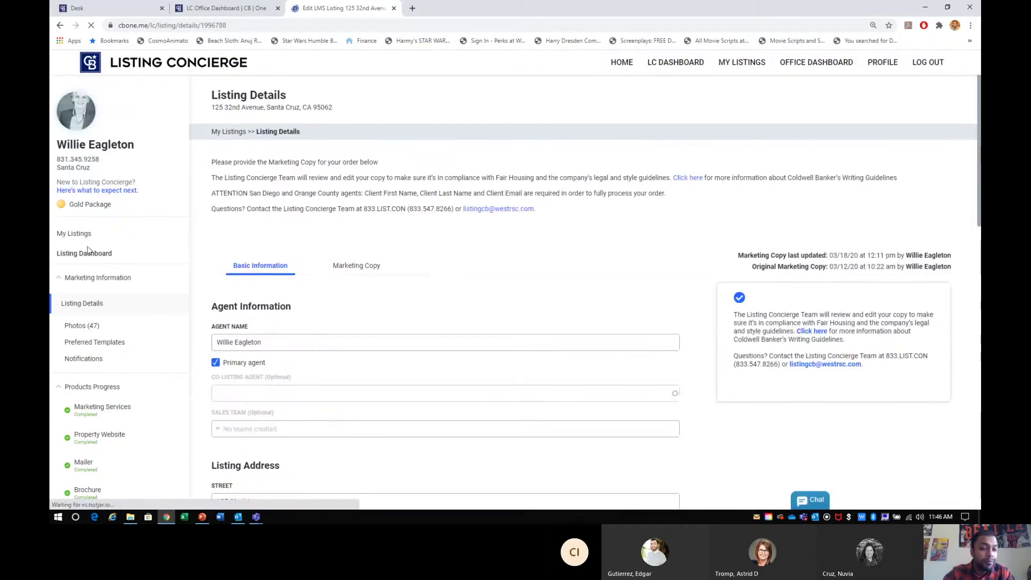
click(86, 257)
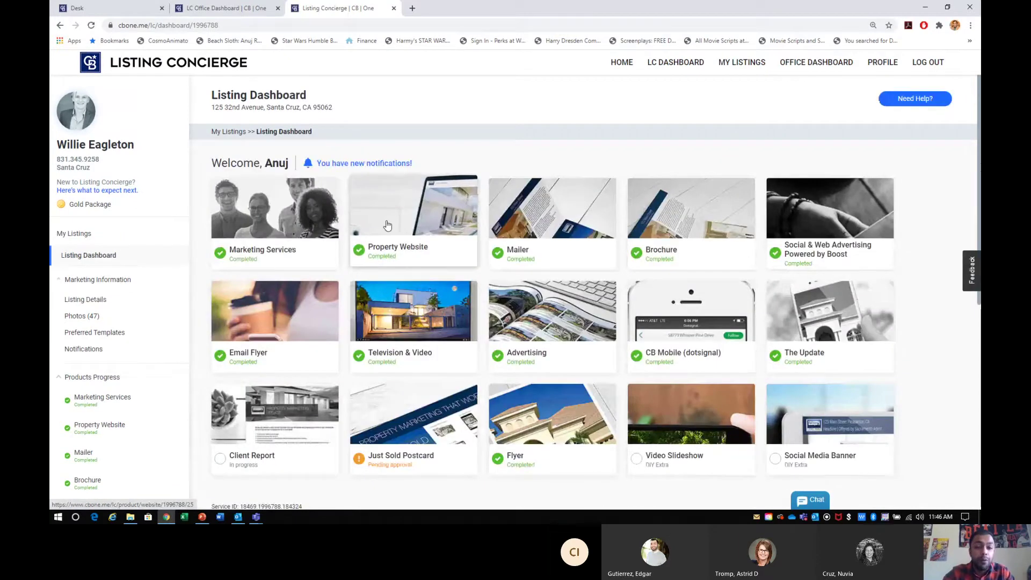
click(387, 224)
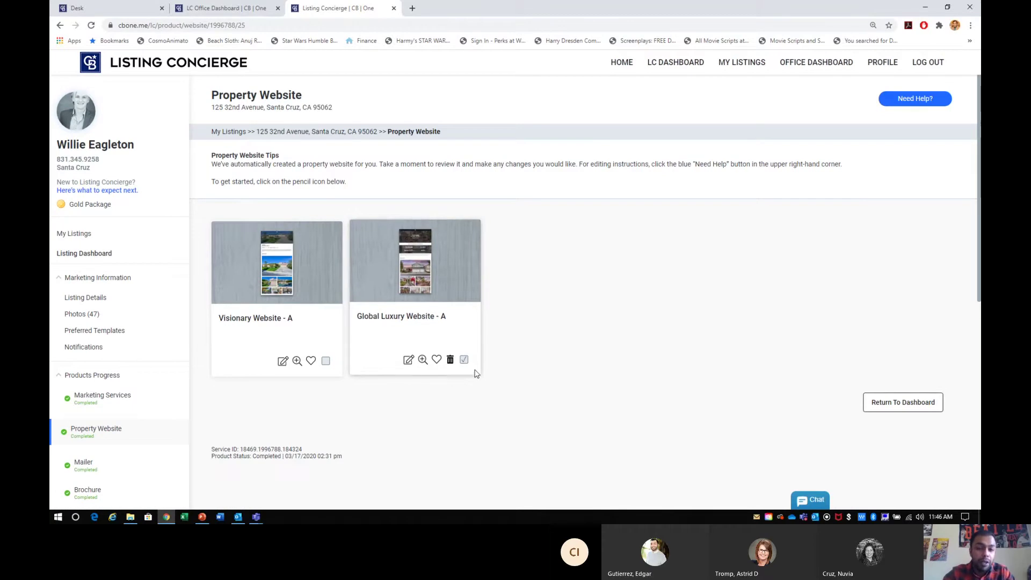
- Open Global Luxury Website - A's Branded URL in a new tab and select its address
click(402, 268)
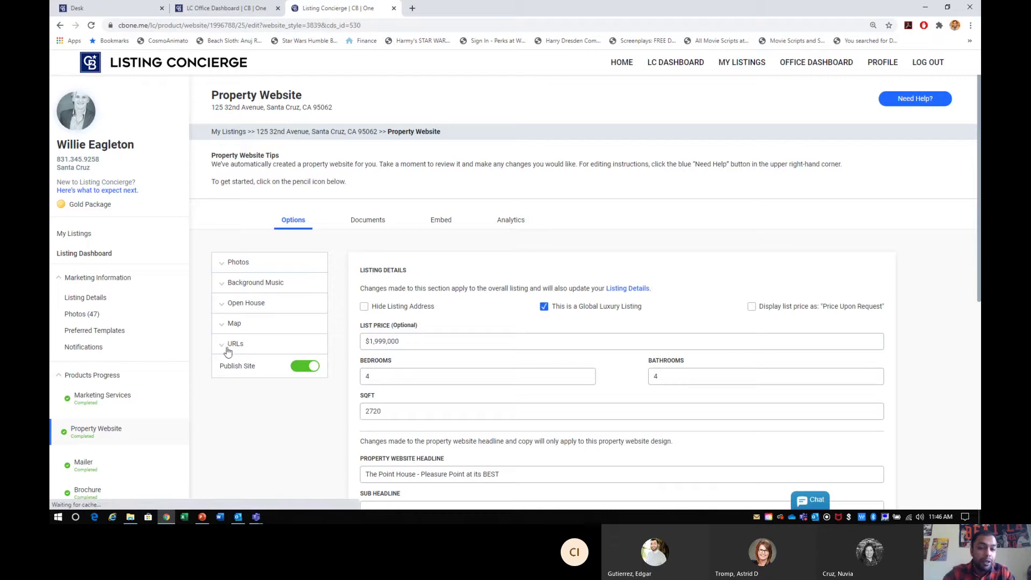
click(252, 345)
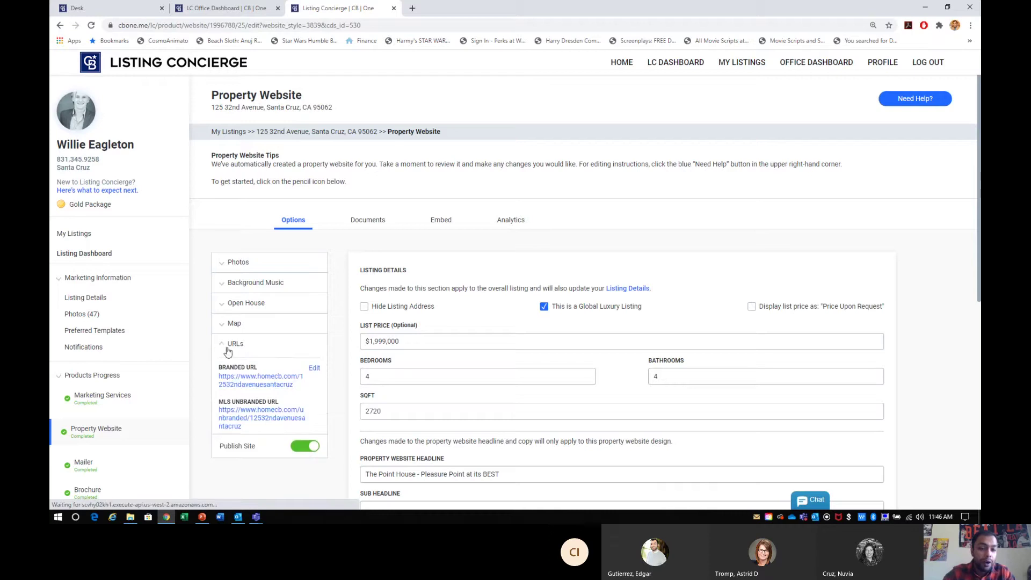
click(256, 381)
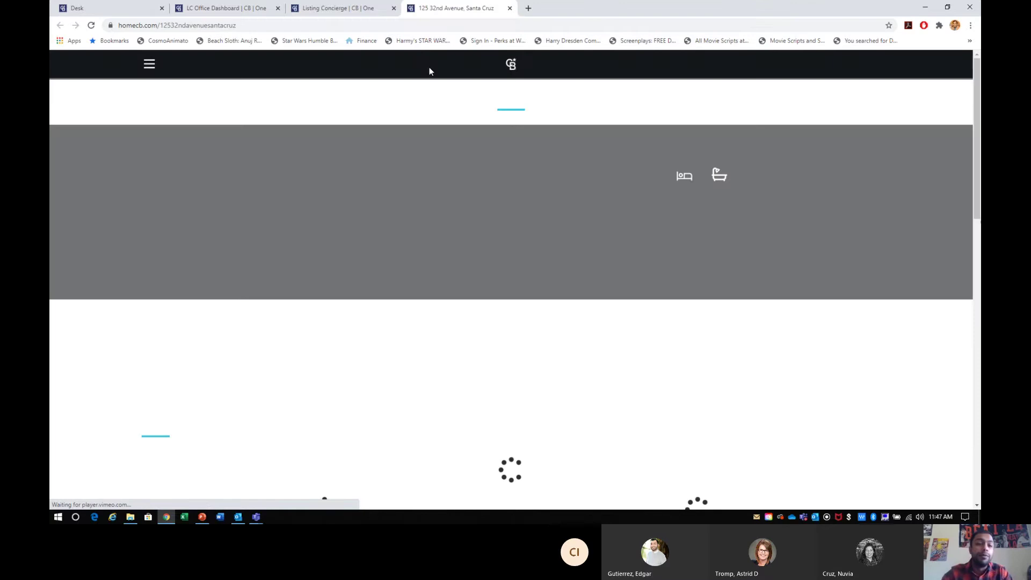
click(267, 24)
key(ctrl+c)
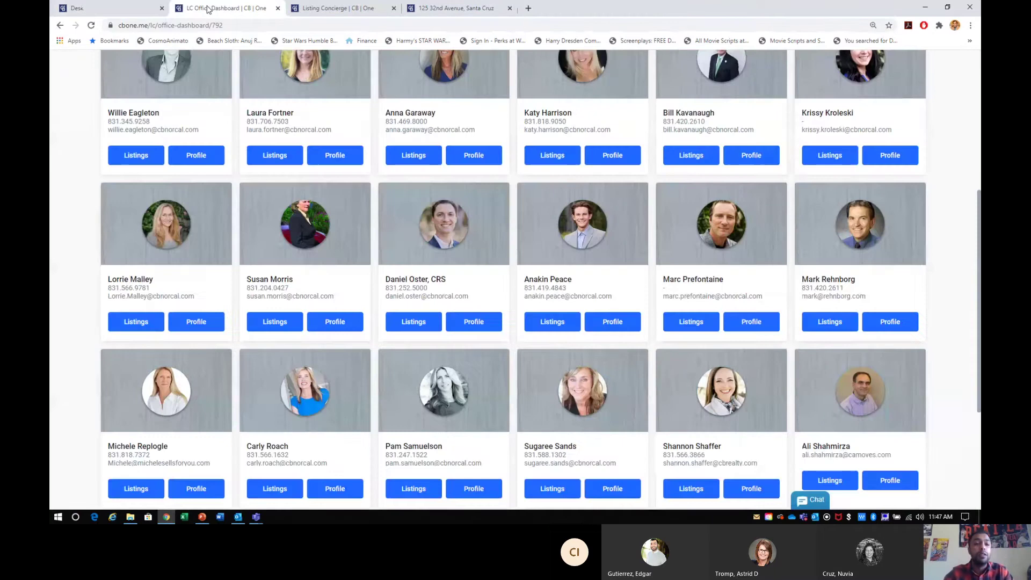
- Launch Office 365 & Email from the Desk, stay signed in, and reach Word's start page
click(143, 12)
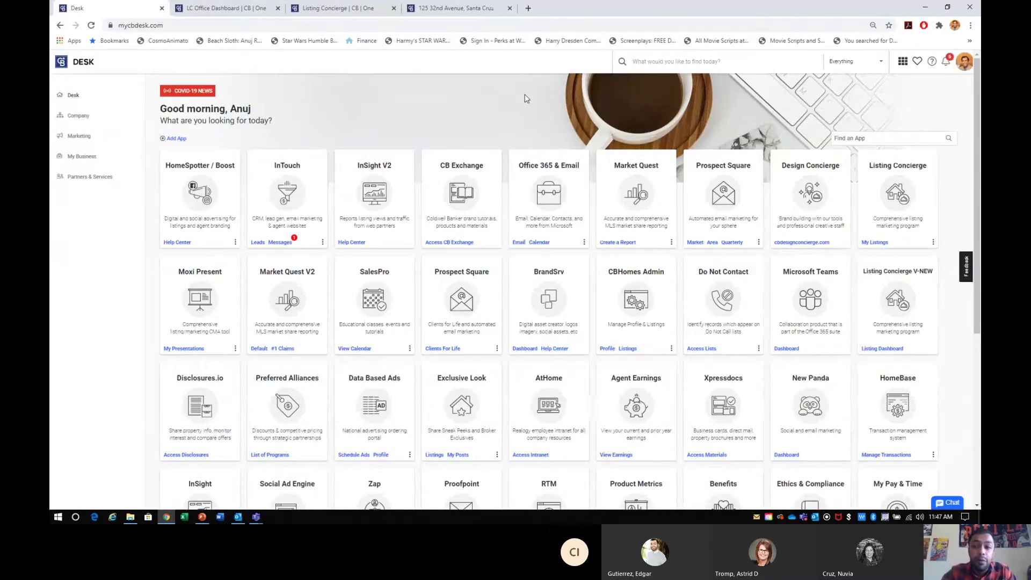
scroll(598, 243, up, 1)
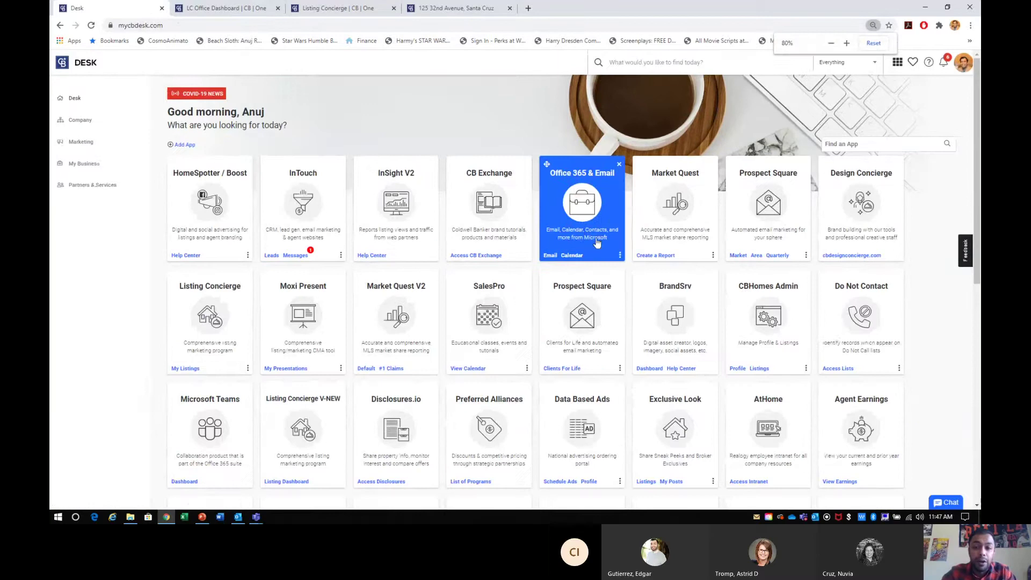
scroll(590, 188, up, 2)
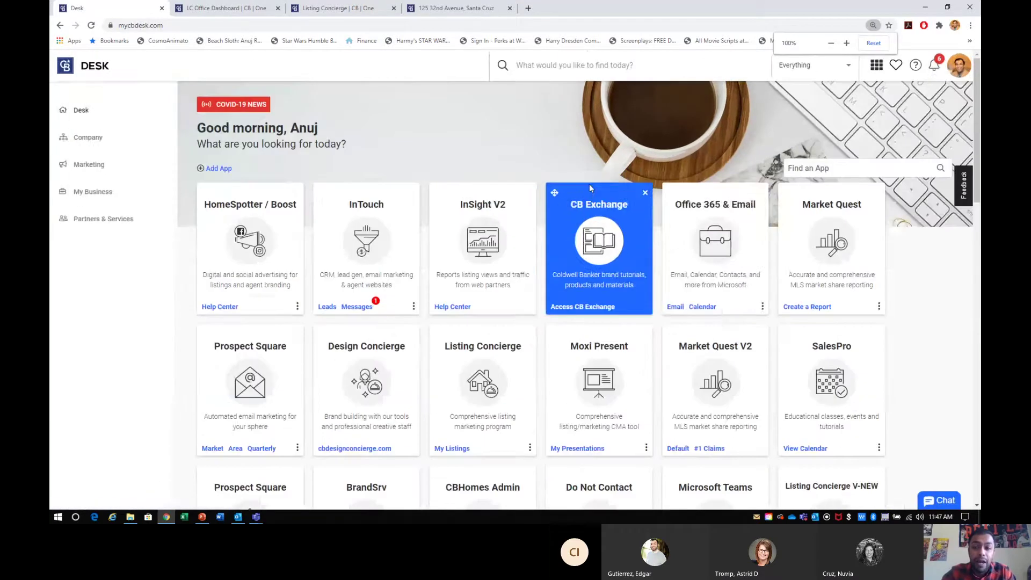
click(725, 241)
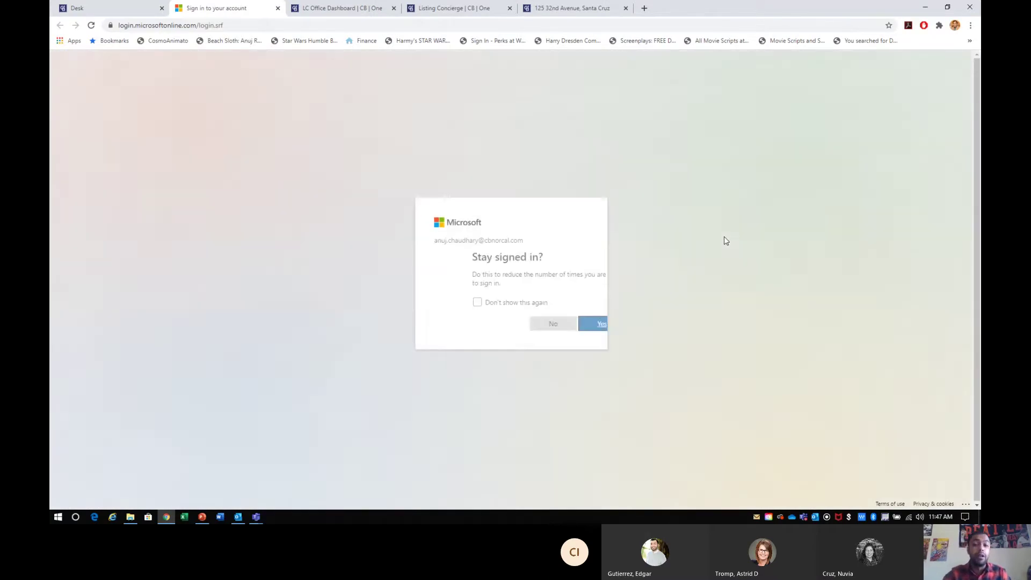
click(570, 331)
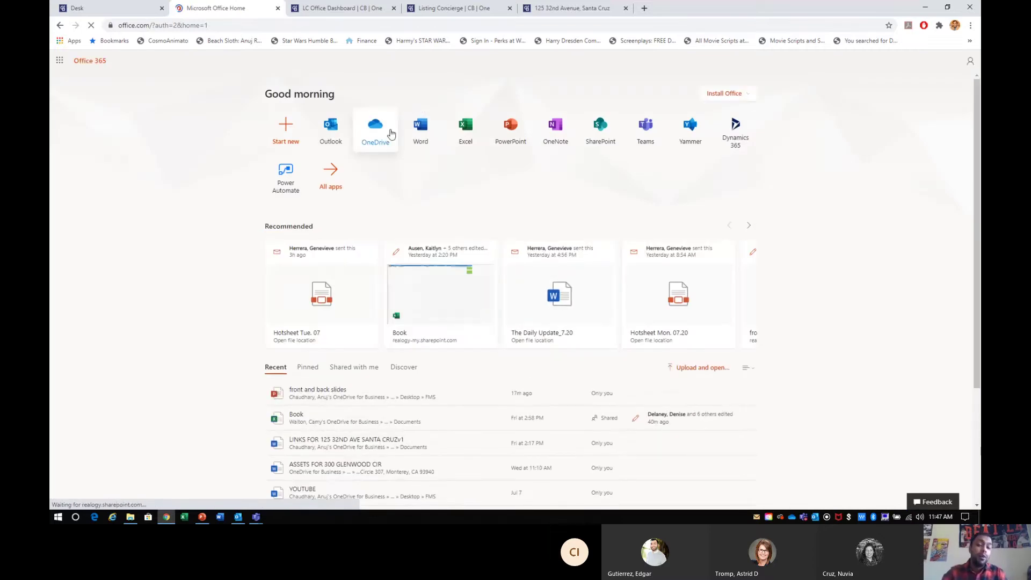
click(421, 138)
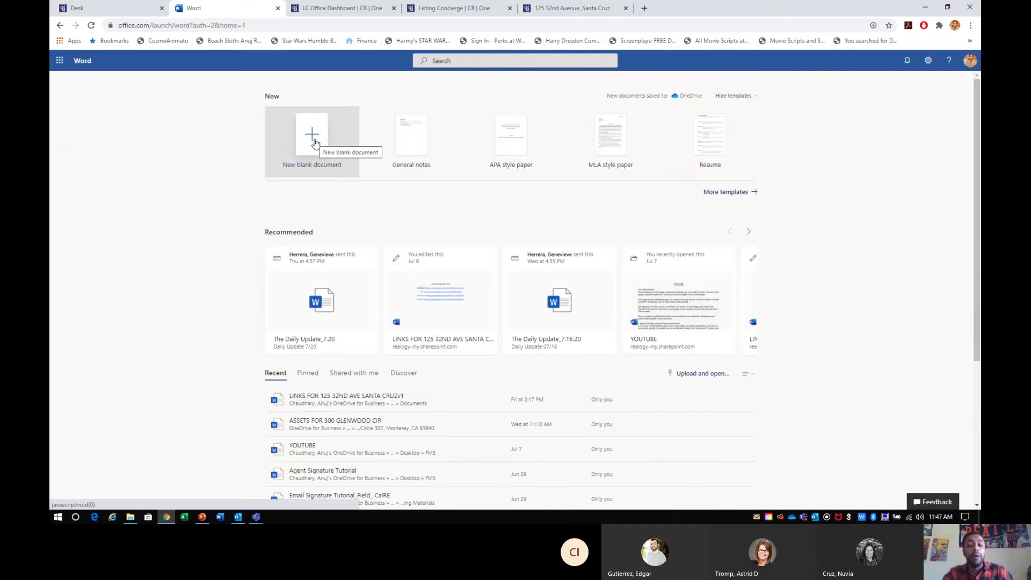
click(348, 397)
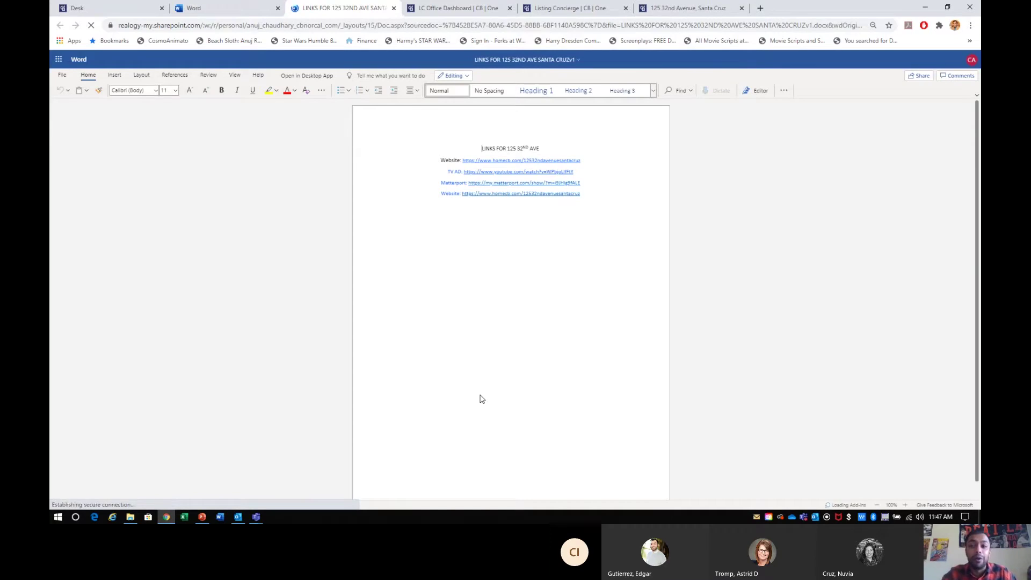
key(ctrl+plus)
key(ctrl+plus)
key(ctrl+plus)
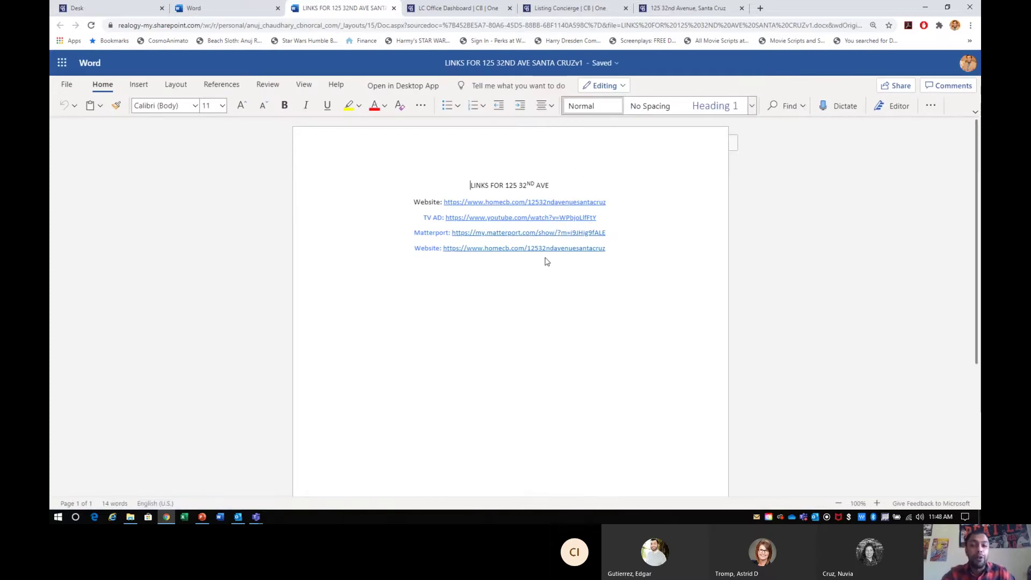
click(505, 67)
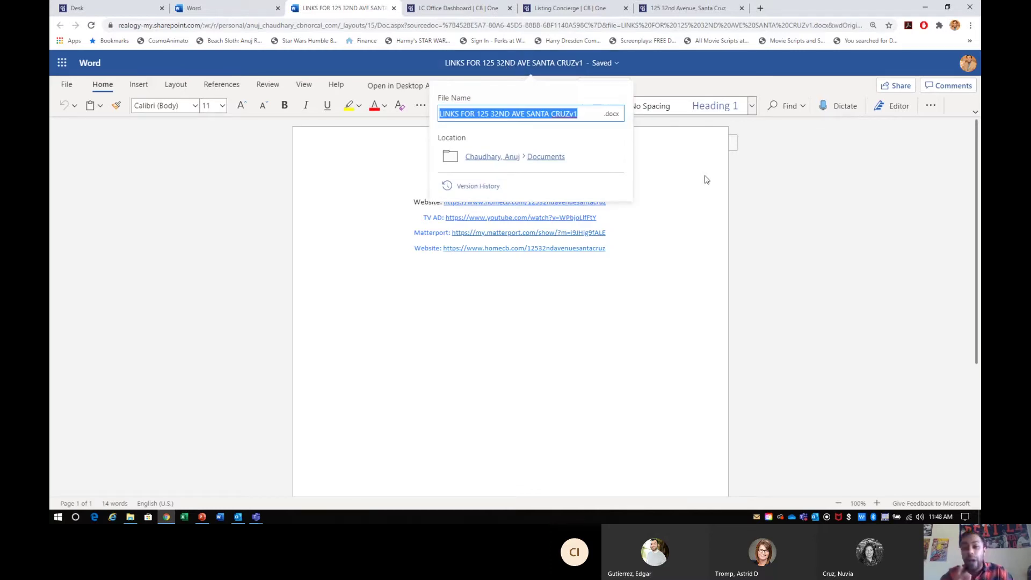
key(Escape)
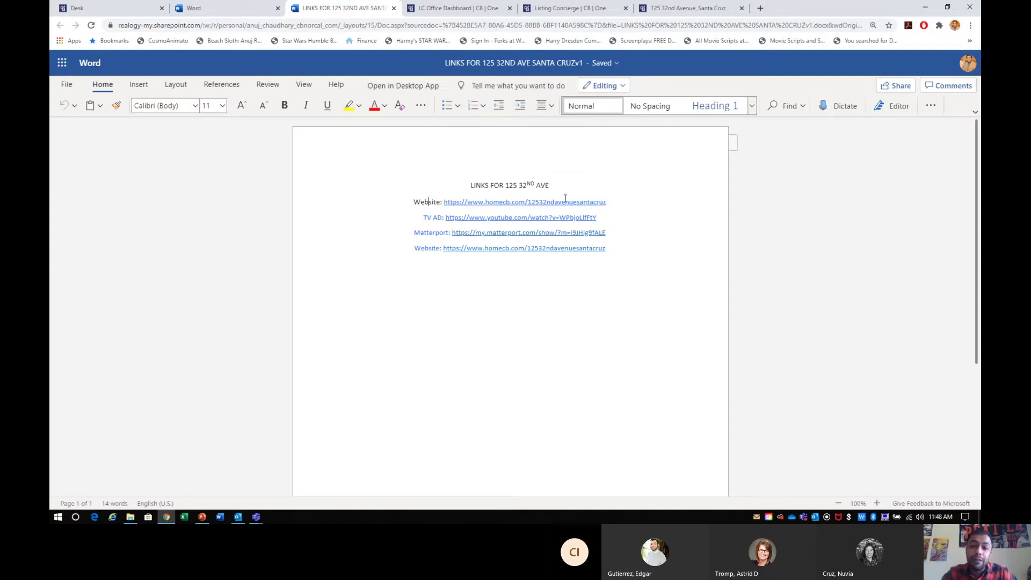
click(570, 8)
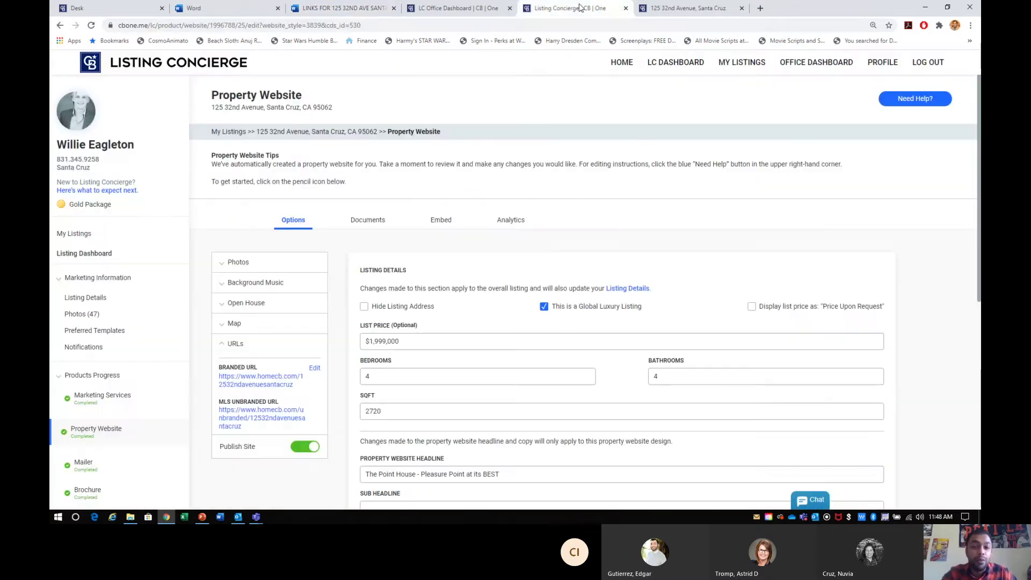
- Copy the live property website's address from its tab
click(691, 10)
right_click(303, 31)
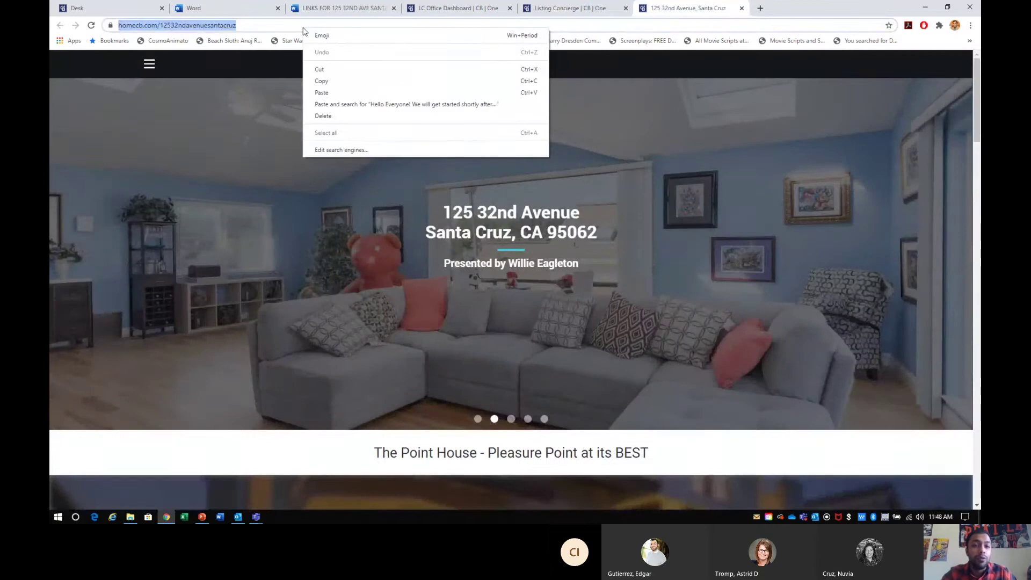
click(335, 86)
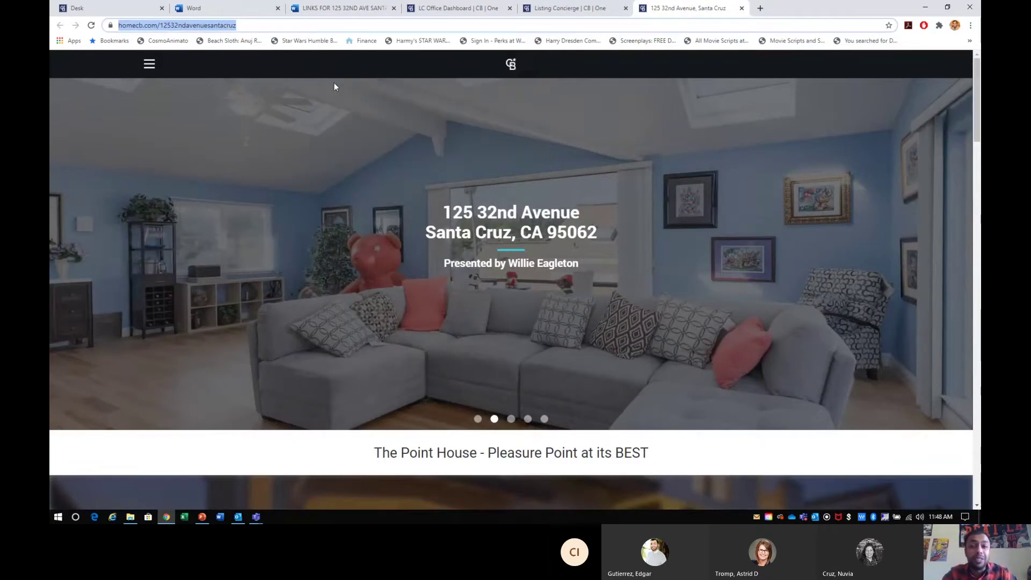
click(547, 15)
click(456, 8)
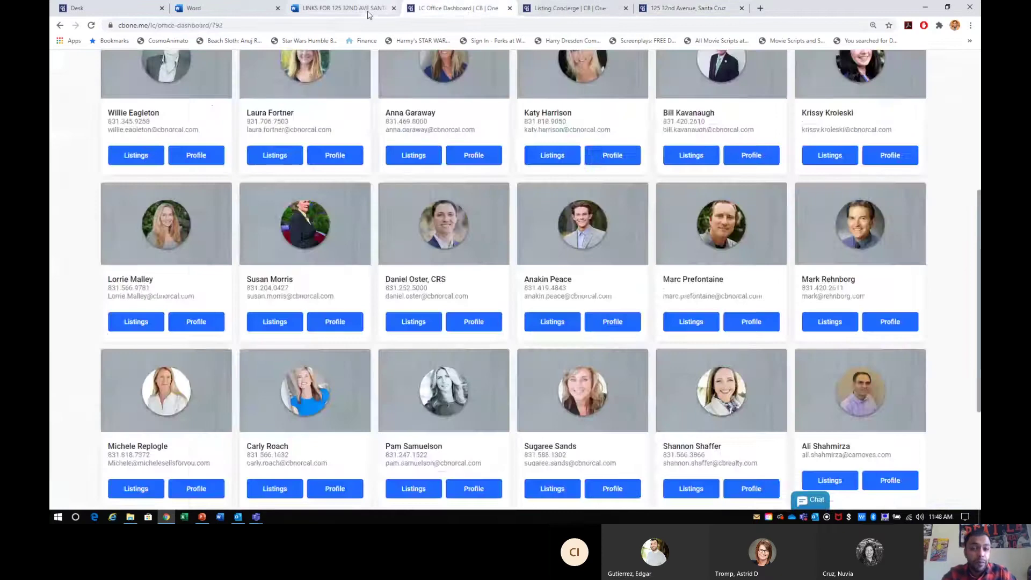
click(341, 8)
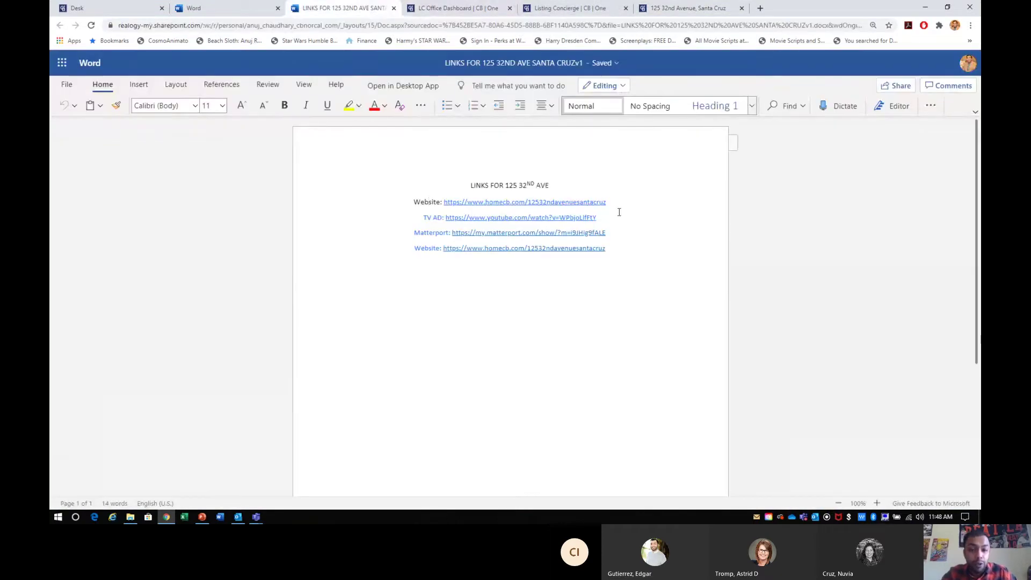
drag(609, 202, 453, 201)
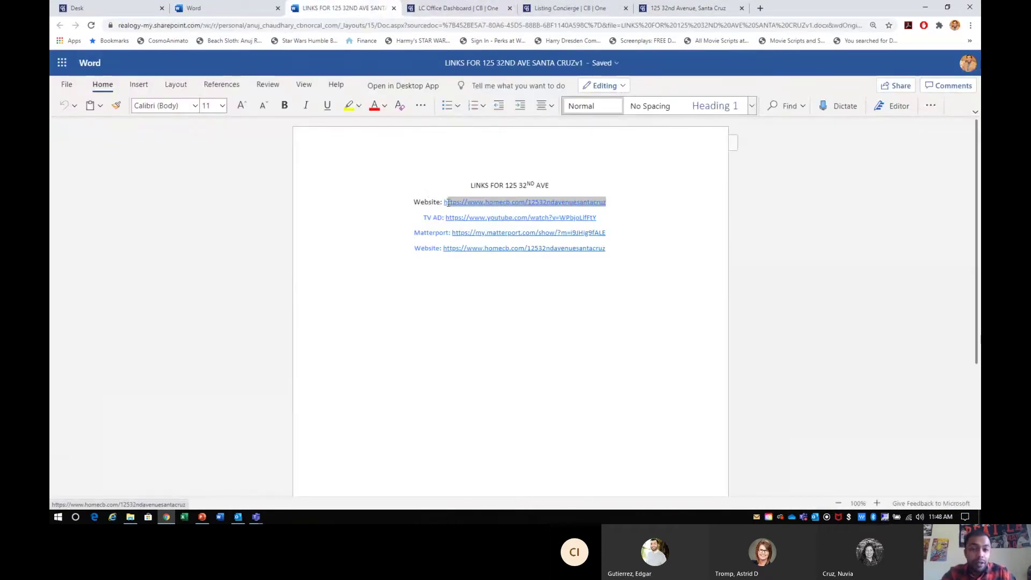
key(BackSpace)
key(BackSpace)
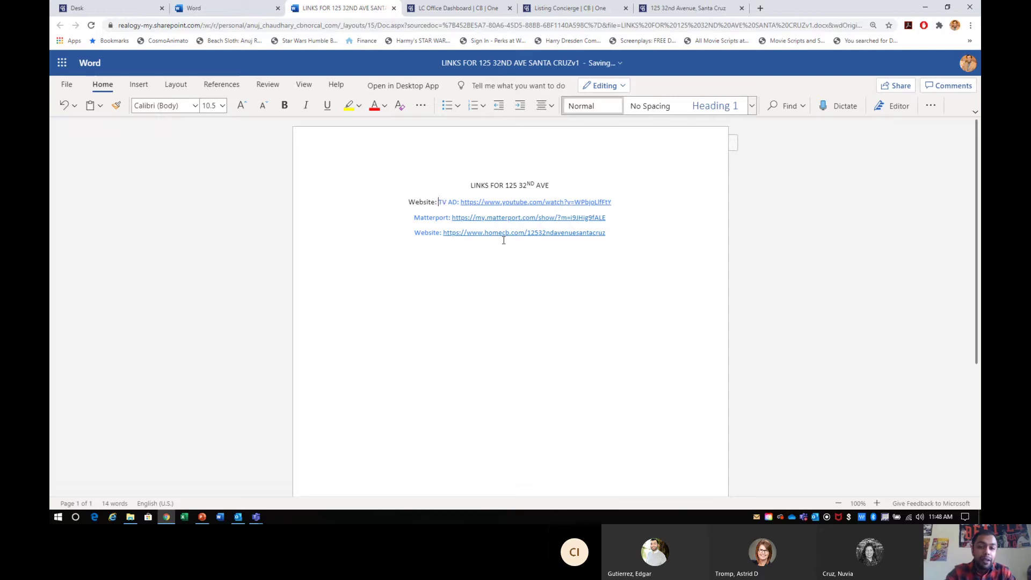
key(Return)
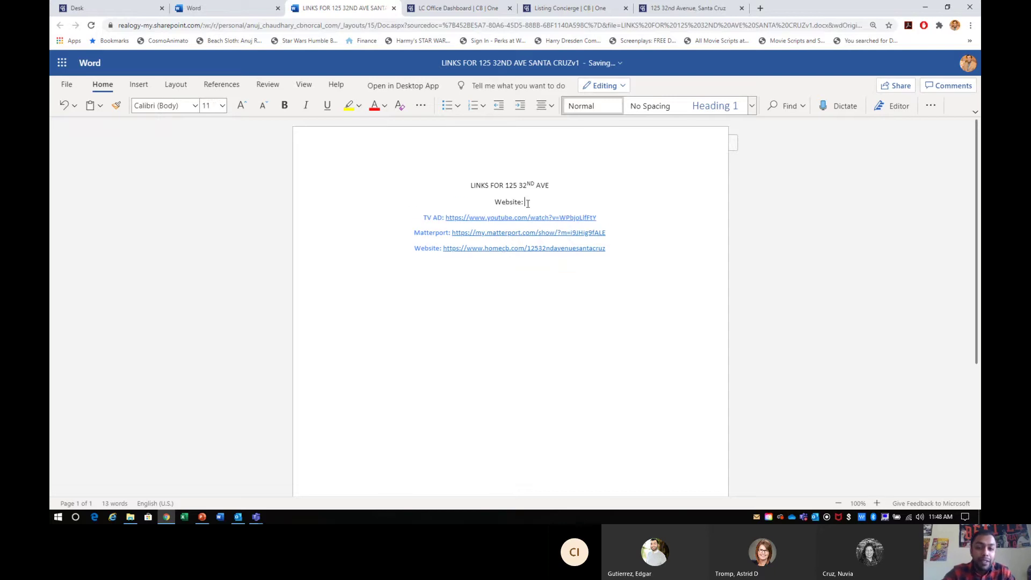
key(ctrl+v)
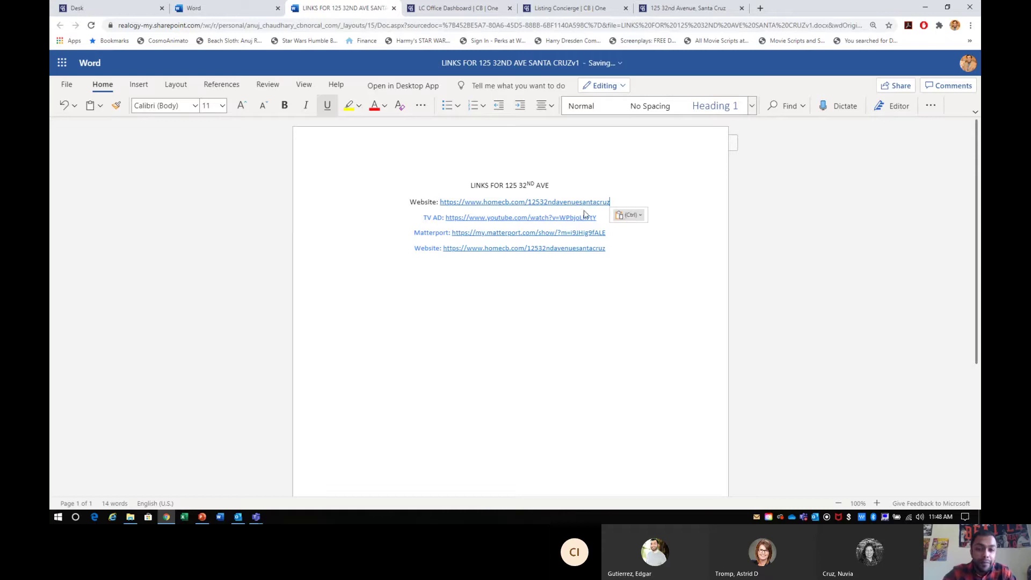
click(552, 267)
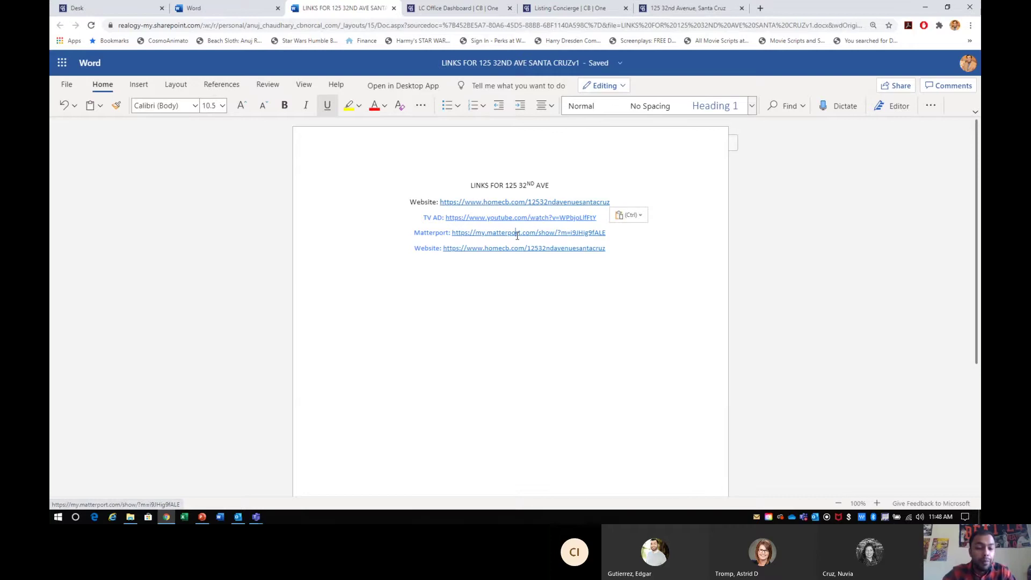
click(487, 12)
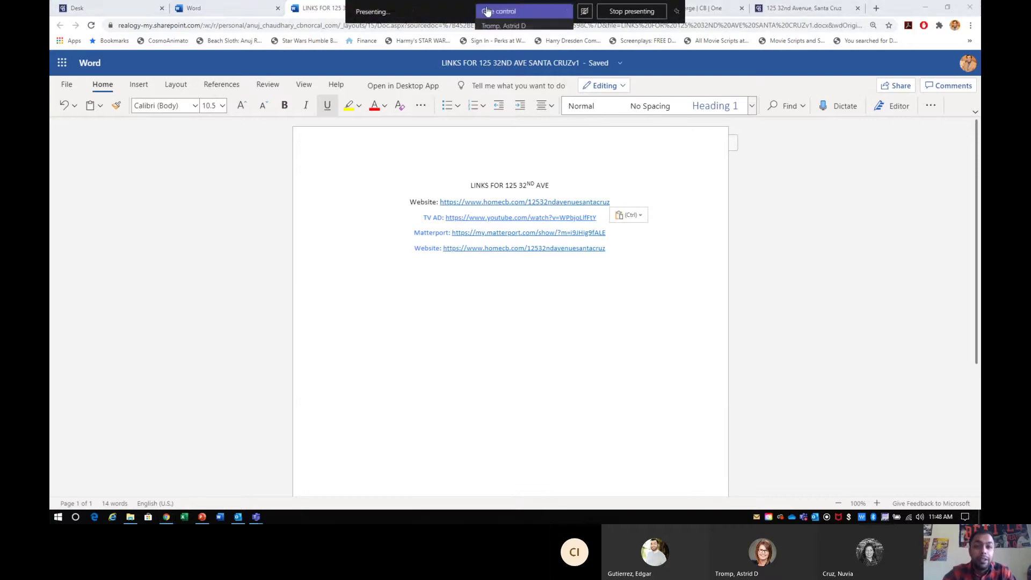
click(334, 11)
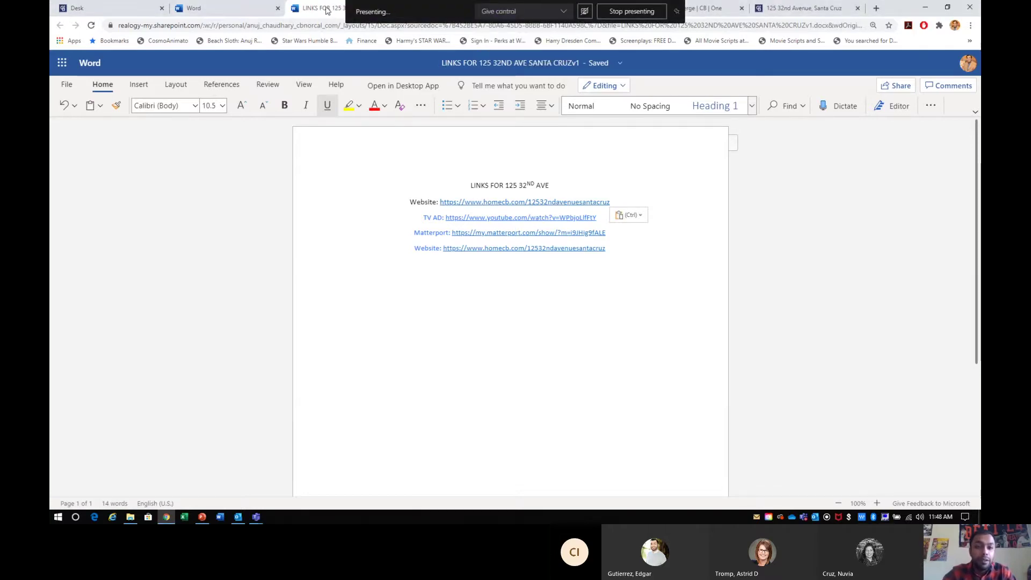
- Copy the Matterport virtual tour's address, then close the tour tab
click(709, 8)
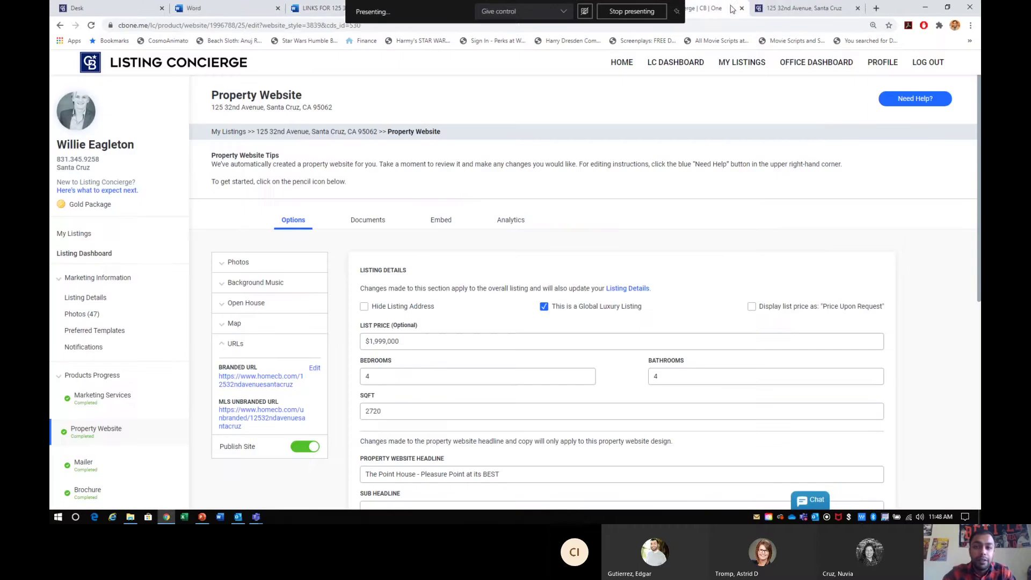
click(473, 9)
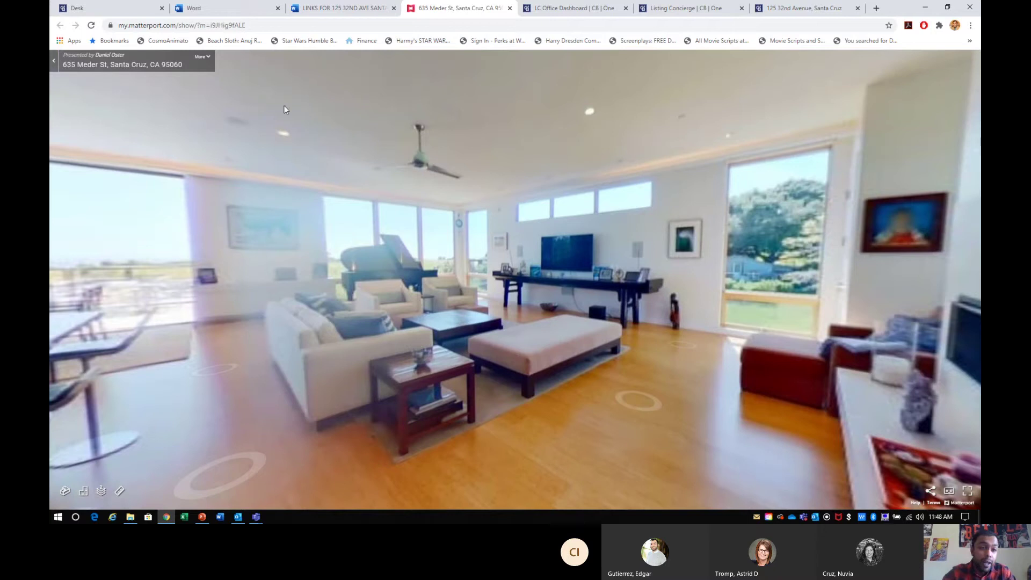
click(248, 25)
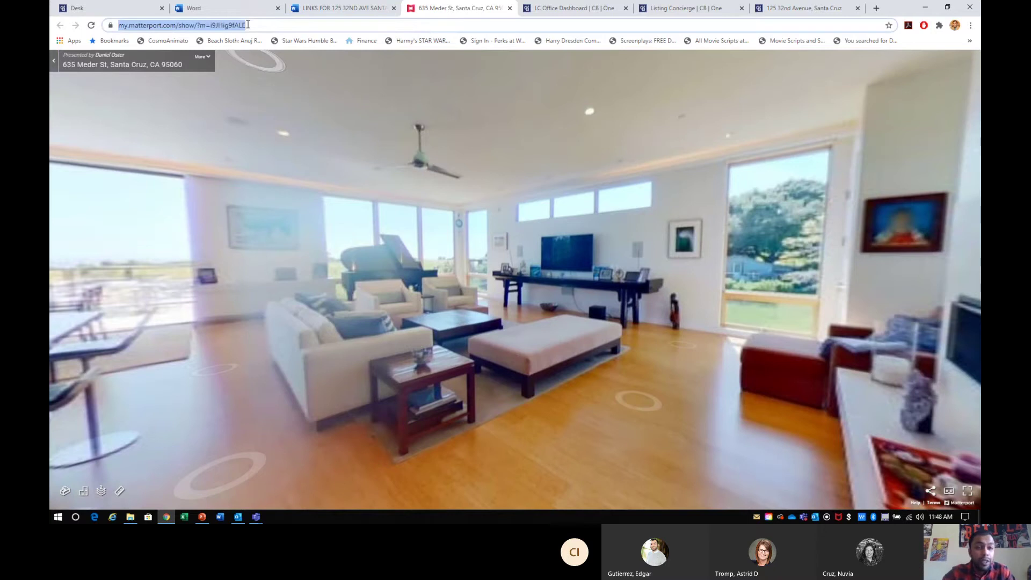
right_click(248, 25)
click(279, 78)
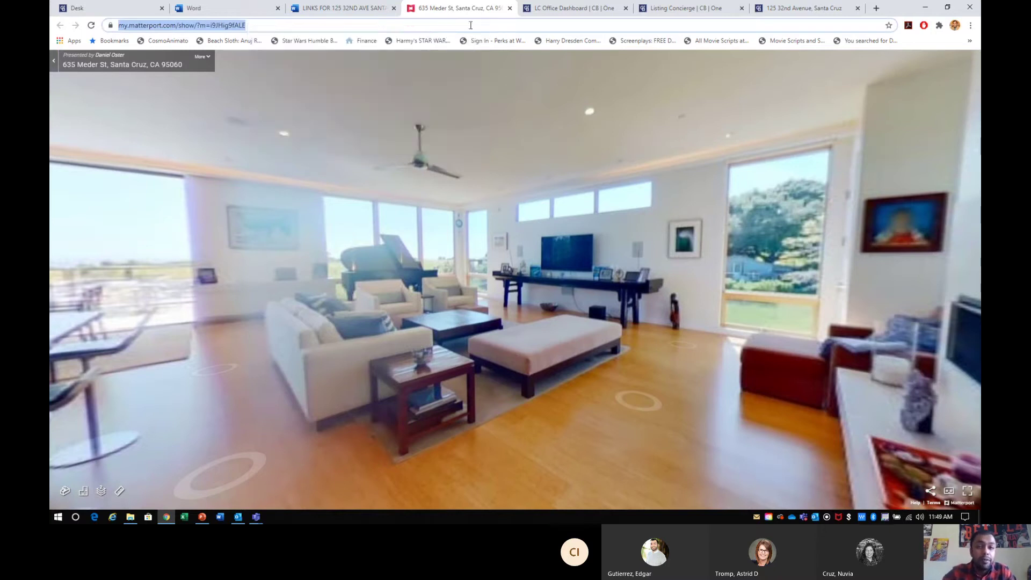
click(511, 8)
click(347, 15)
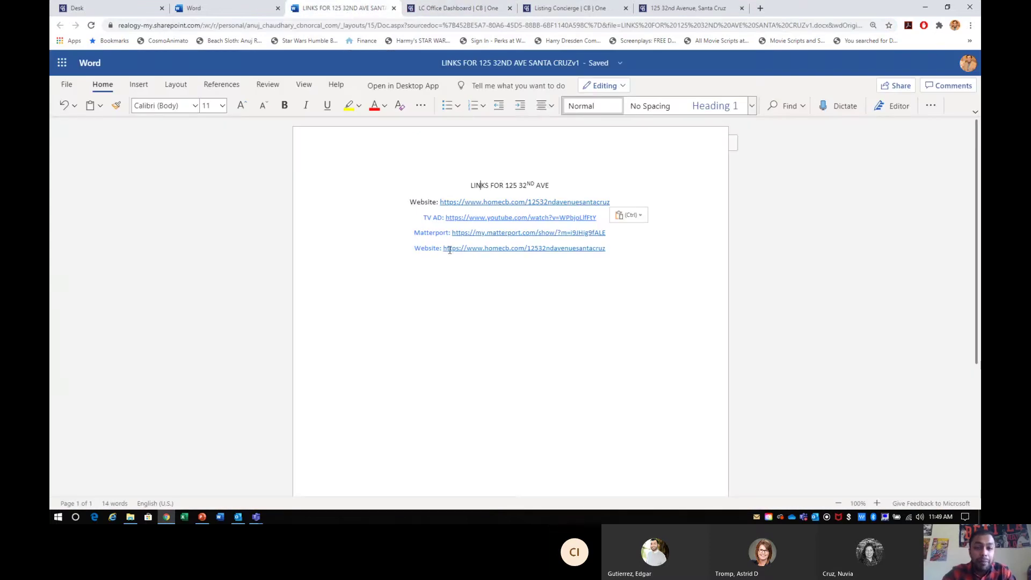
click(604, 233)
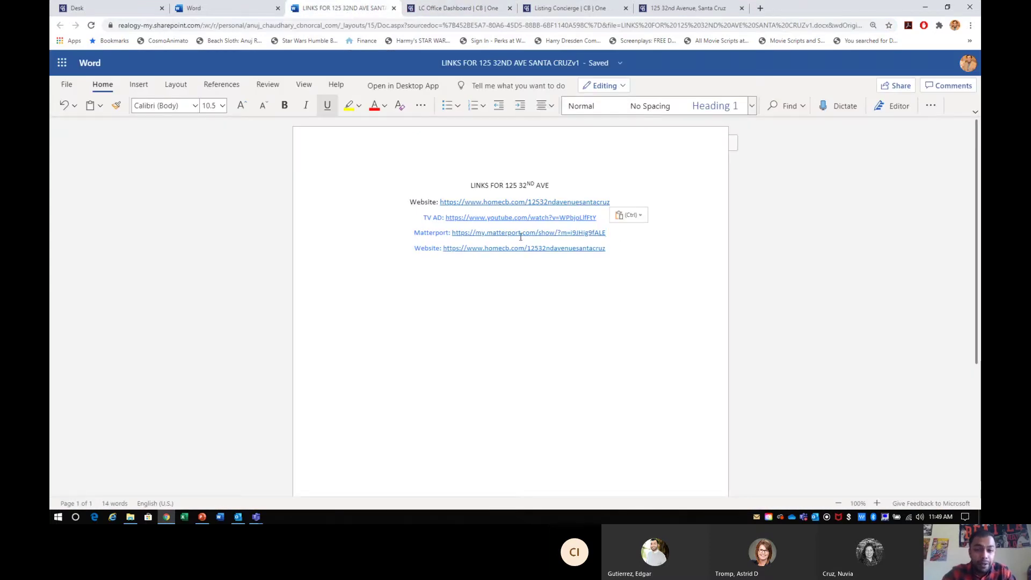
click(418, 235)
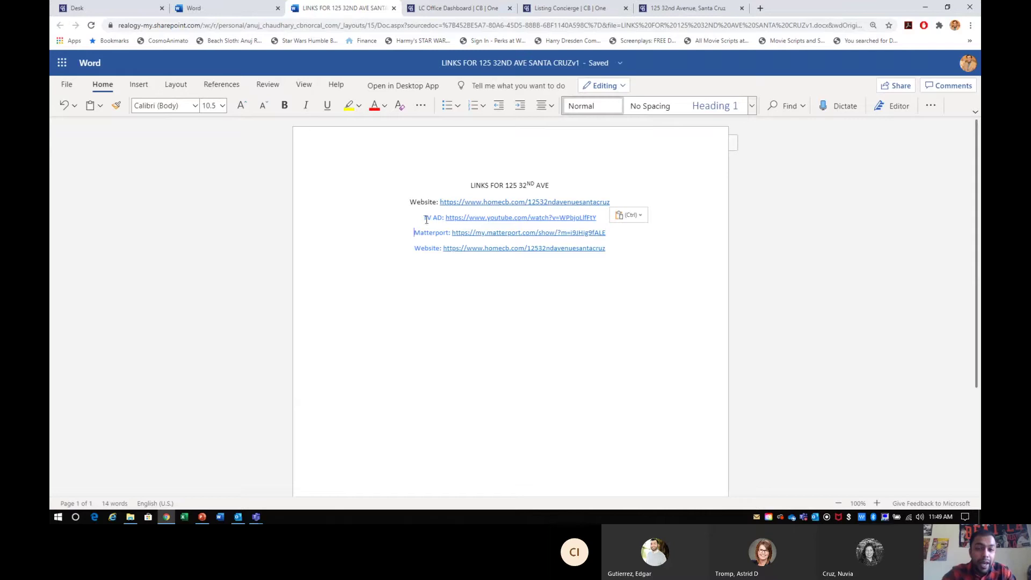
click(433, 219)
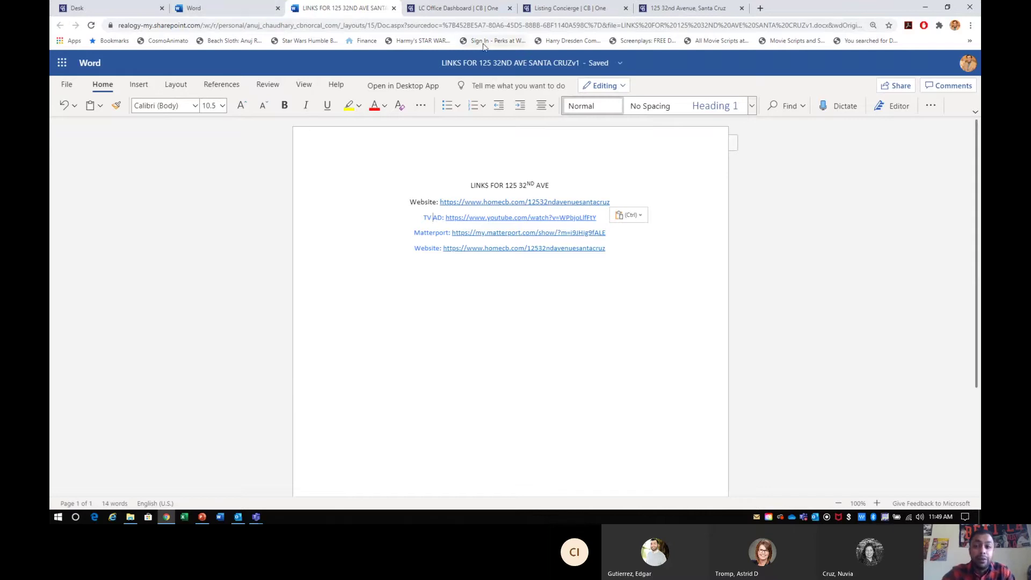
click(742, 8)
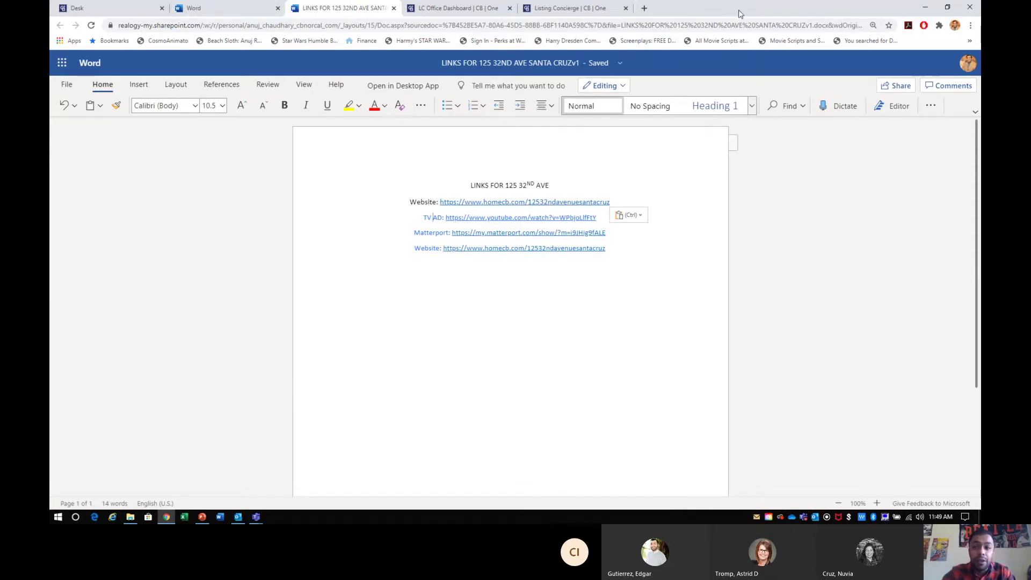
- Expand the Television & Video page's 05/31/2020 air date and YouTube details, selecting the video link
click(600, 12)
click(71, 256)
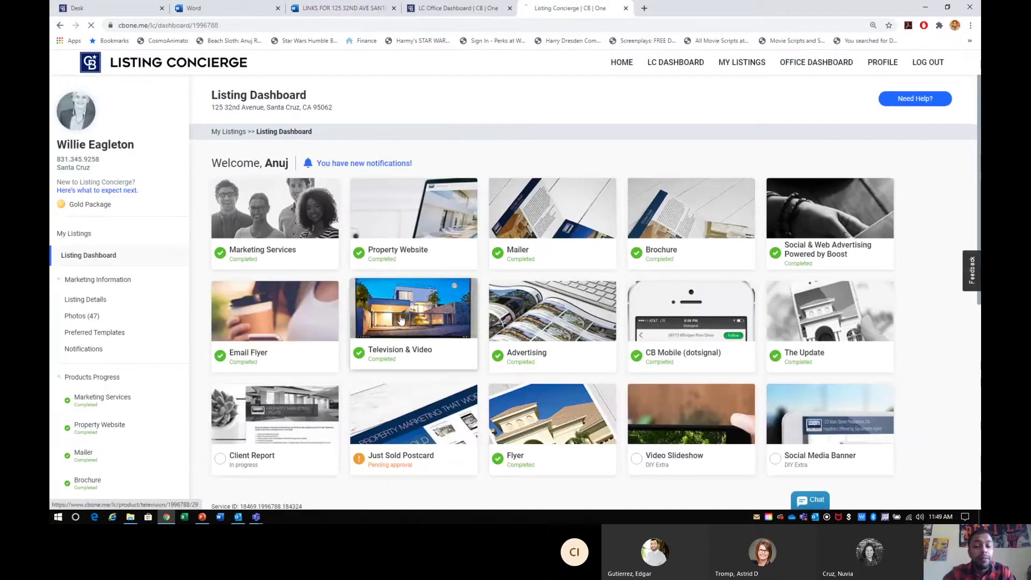
click(401, 320)
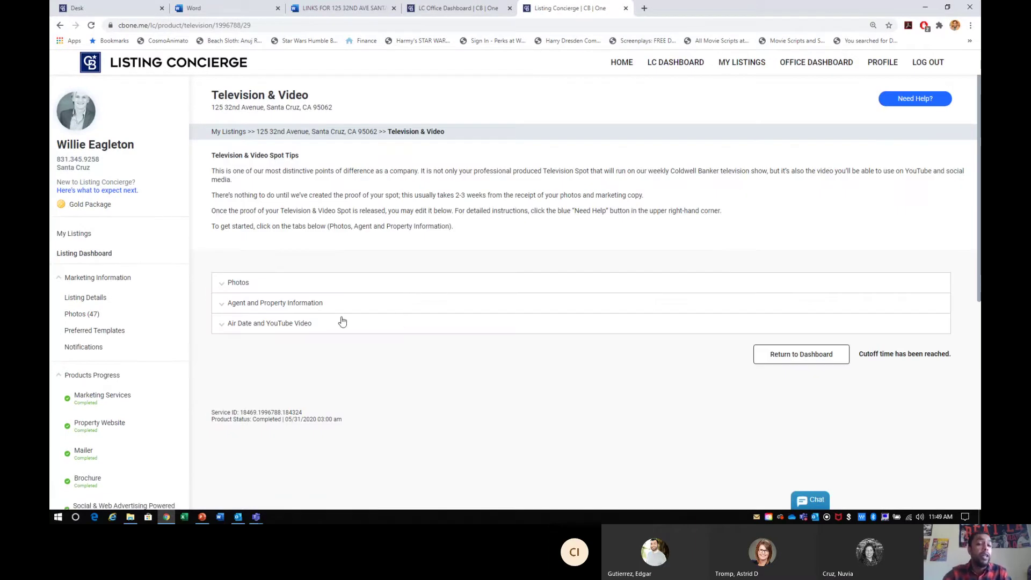
click(306, 326)
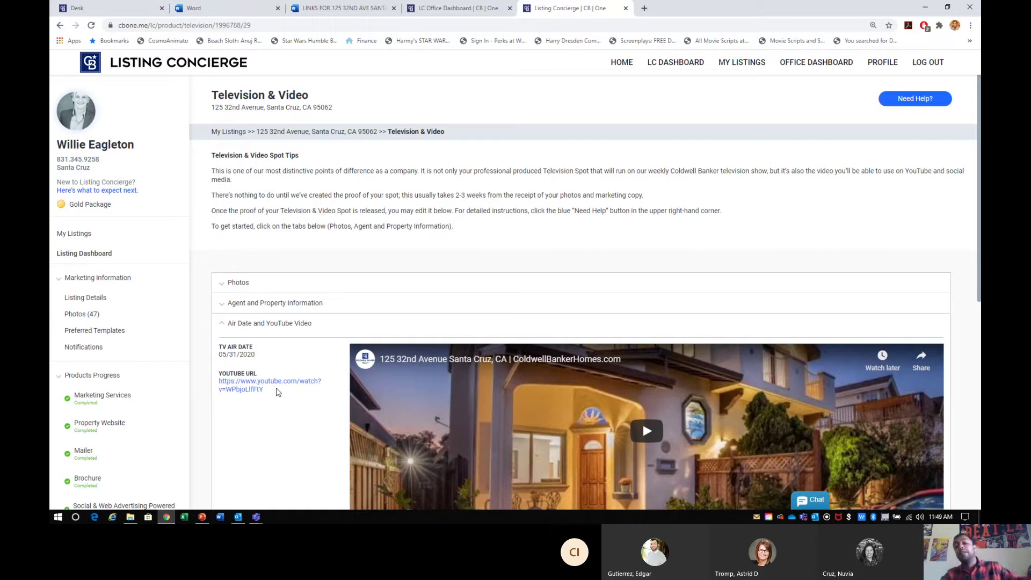
scroll(278, 392, down, 1)
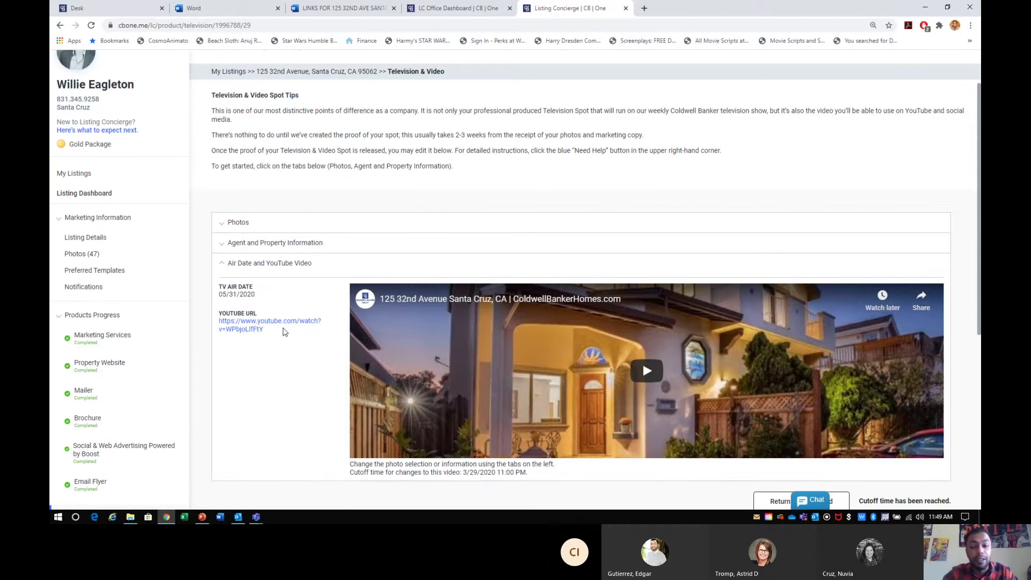
drag(282, 332, 241, 312)
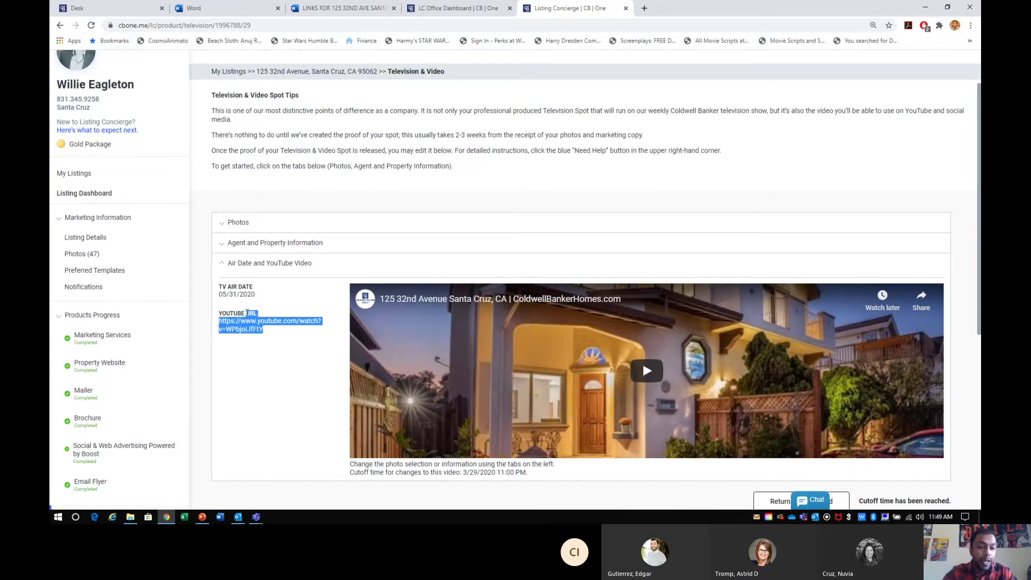
click(230, 328)
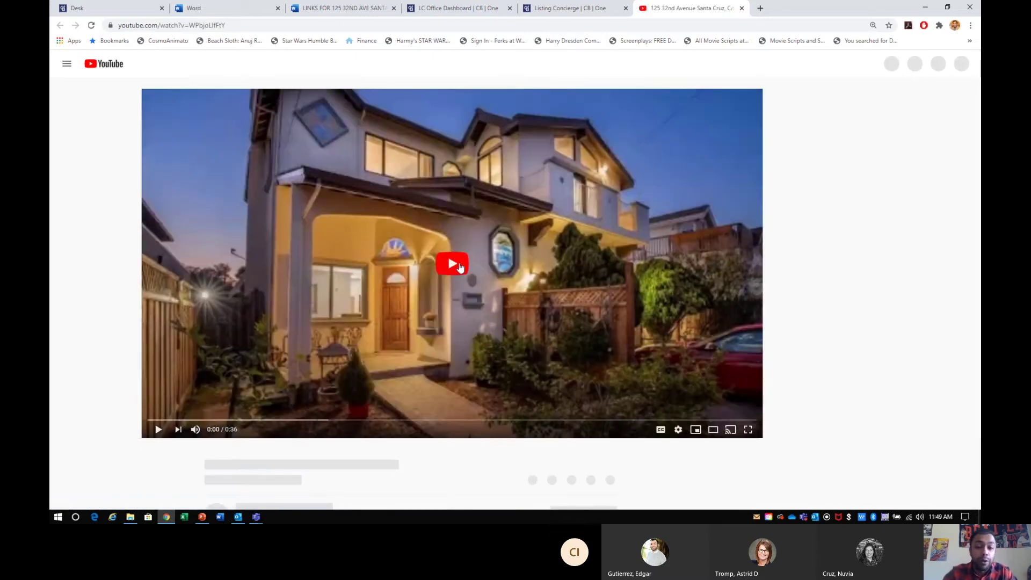
click(459, 262)
click(459, 262)
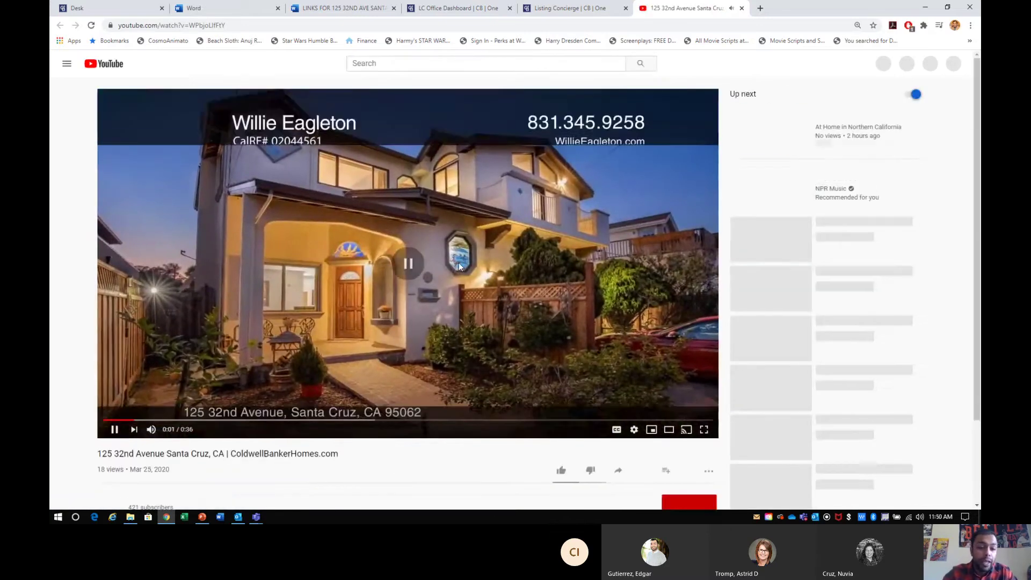
scroll(459, 263, down, 2)
scroll(459, 263, up, 2)
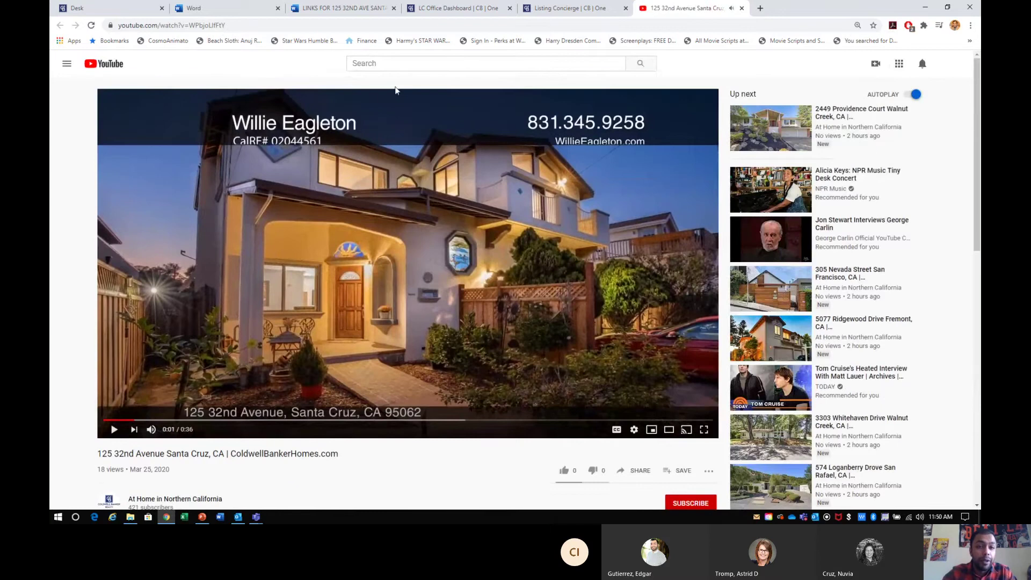
click(645, 471)
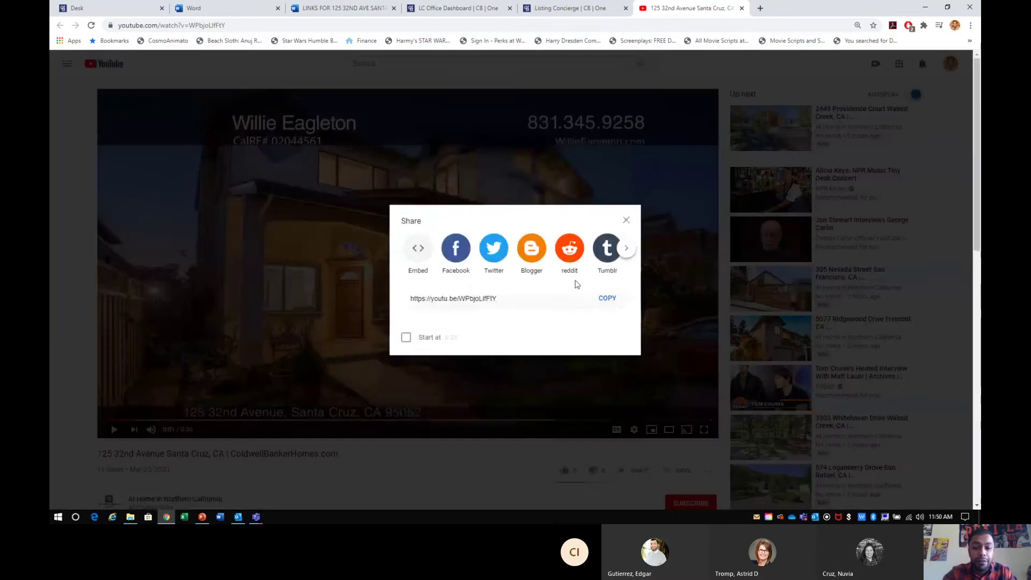
click(607, 298)
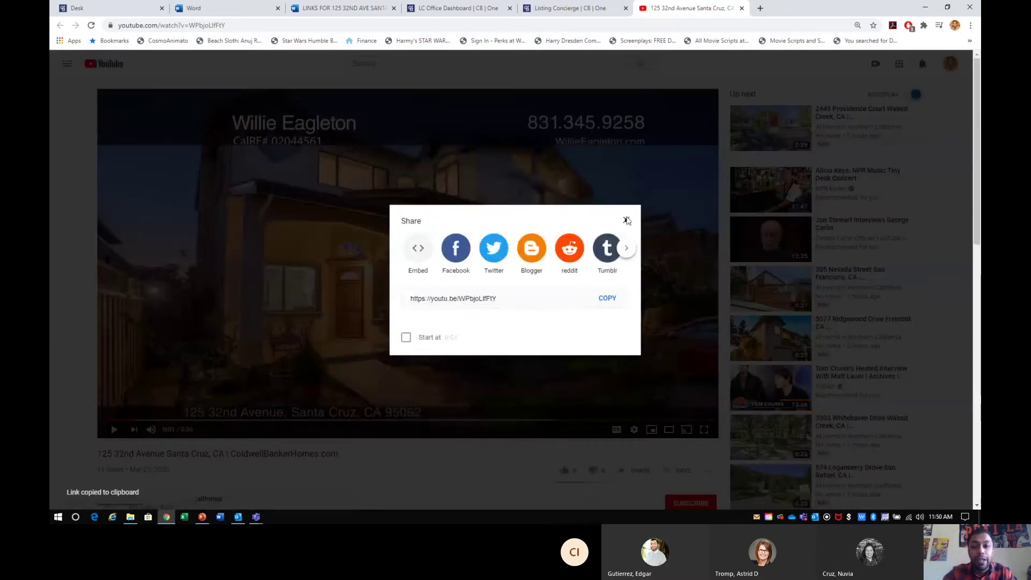
click(626, 219)
click(318, 6)
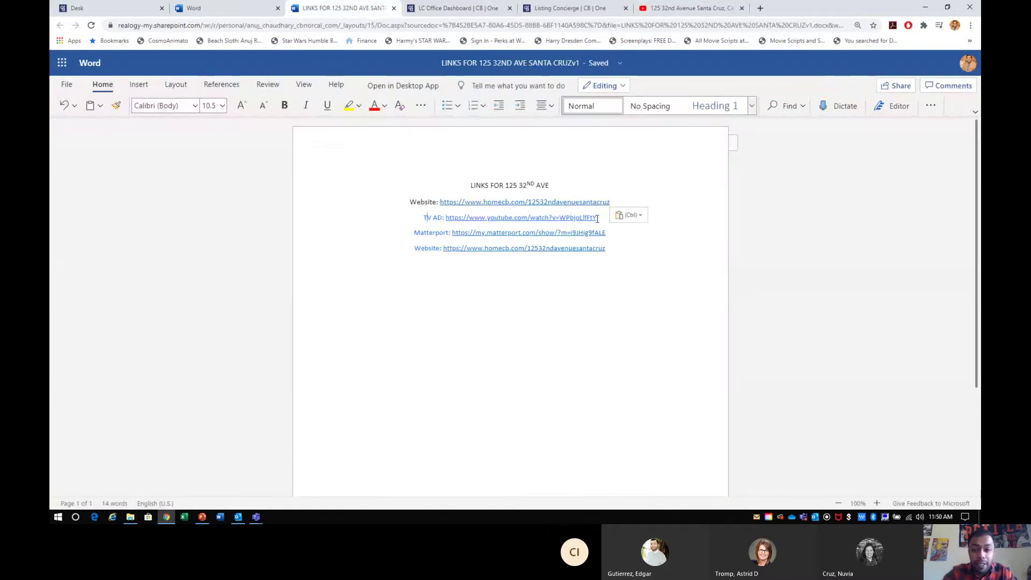
- Download the video as a 720p MP4 through y2mate, then close the y2mate and YouTube tabs
click(761, 11)
text(y2)
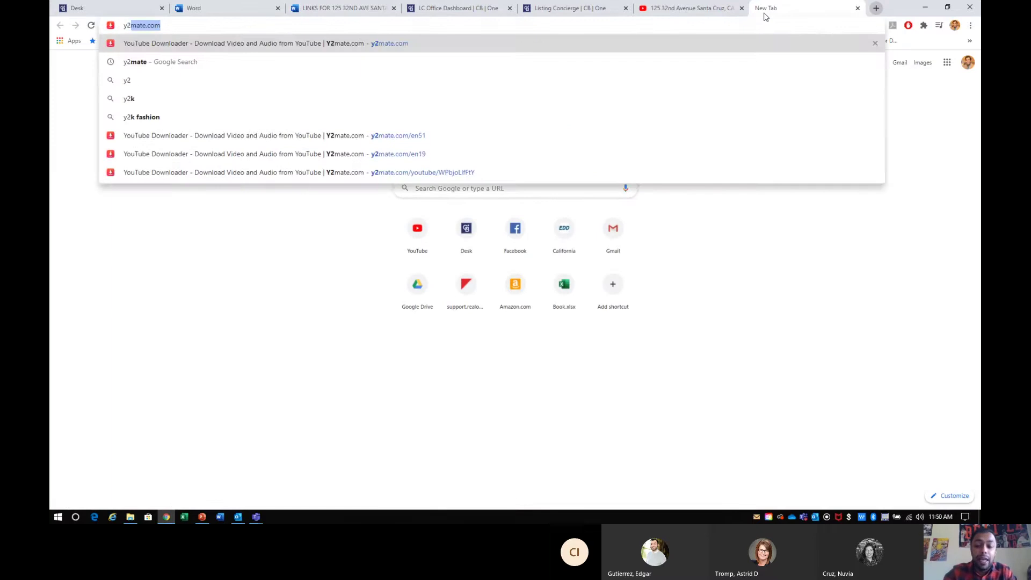
key(Return)
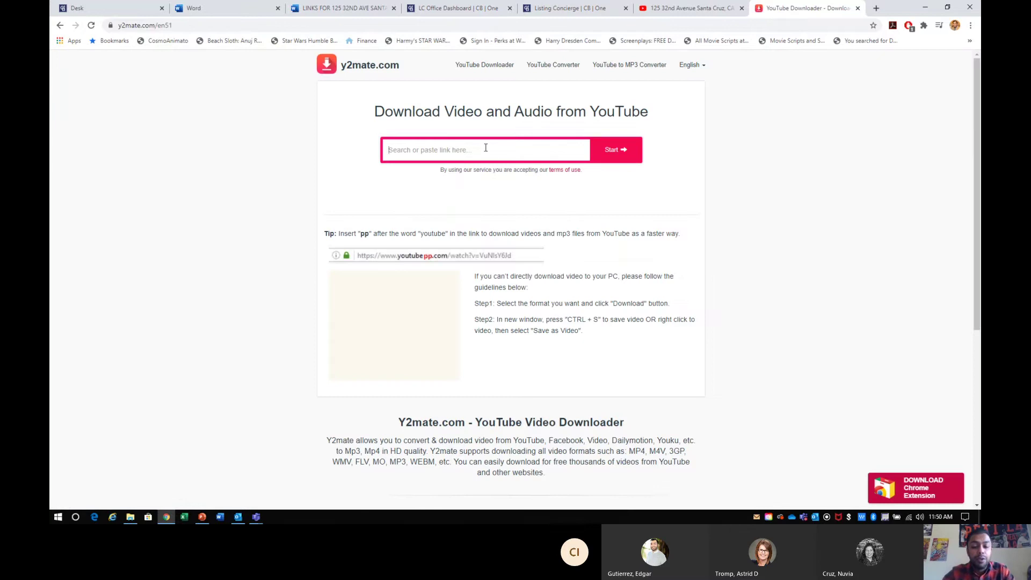
key(ctrl+v)
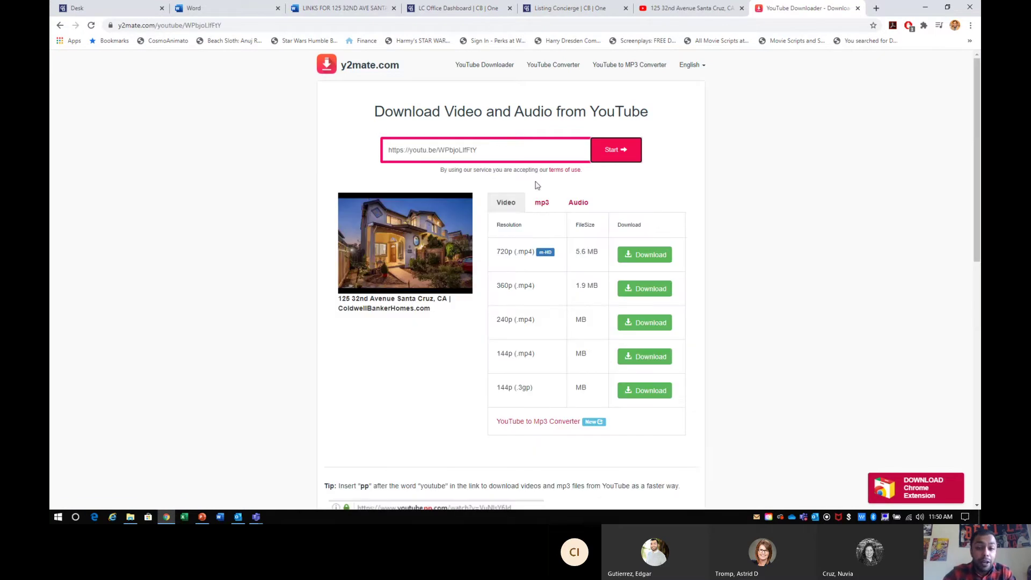
click(666, 255)
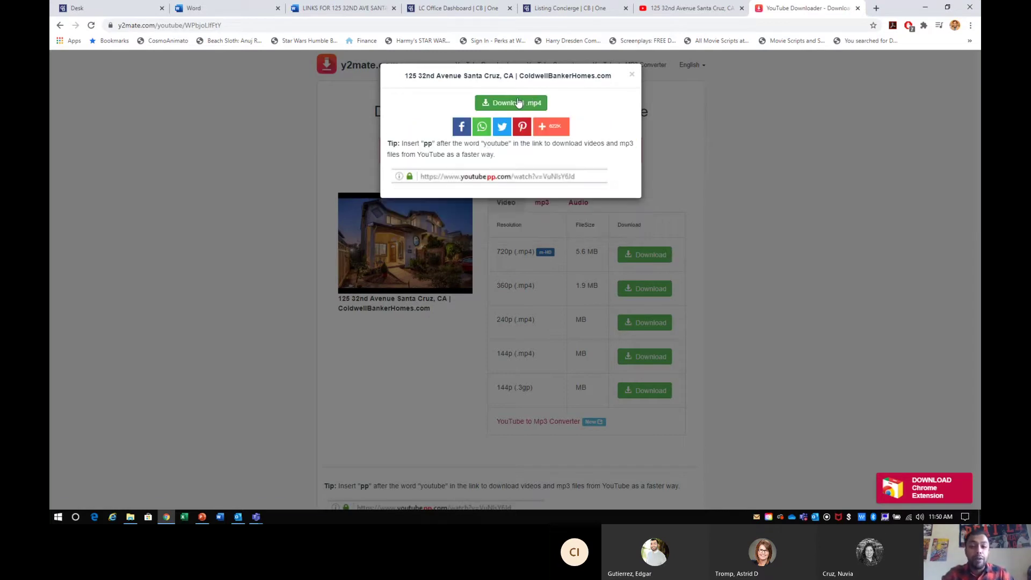
click(518, 103)
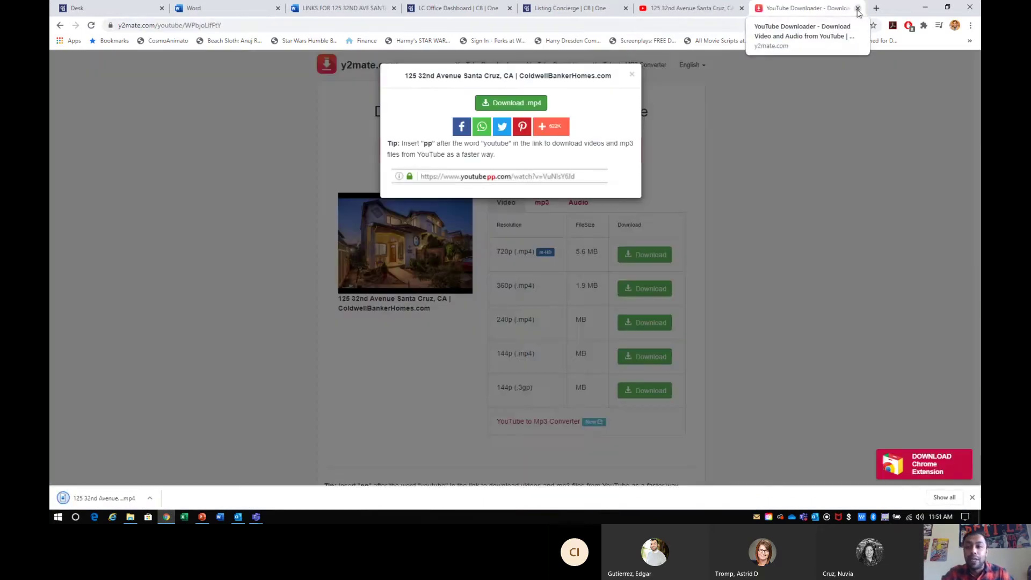
click(857, 9)
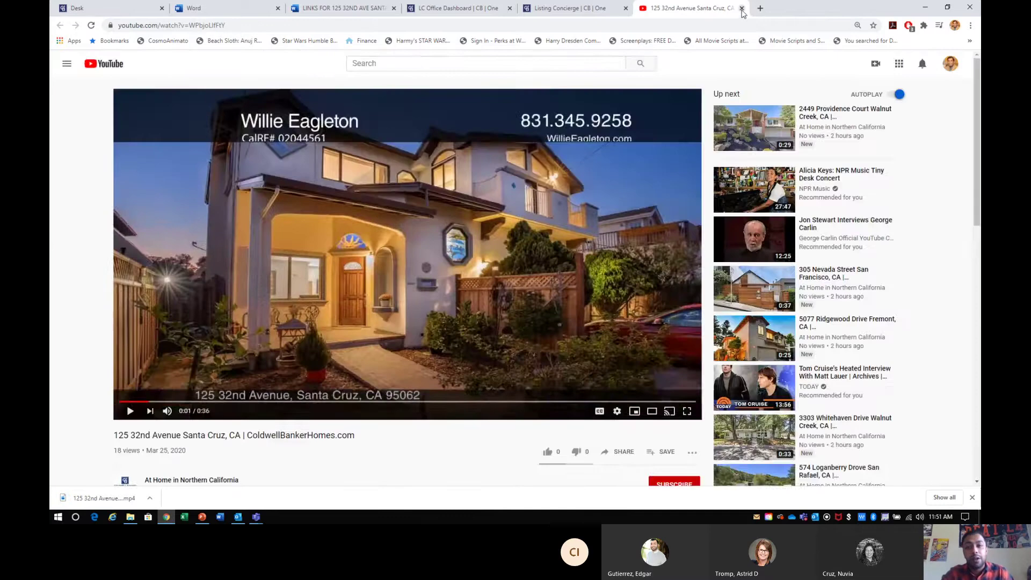
click(742, 9)
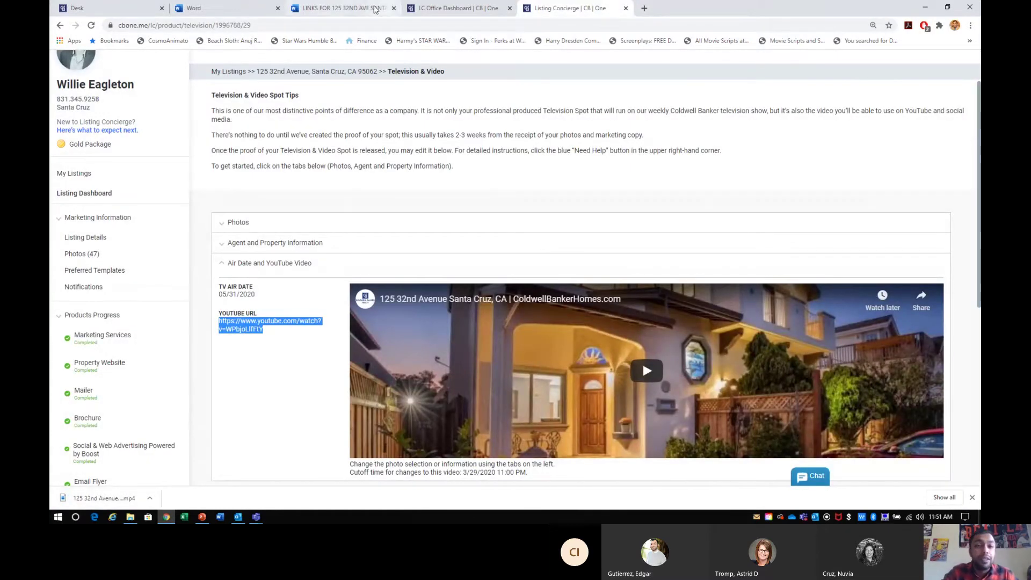
click(350, 11)
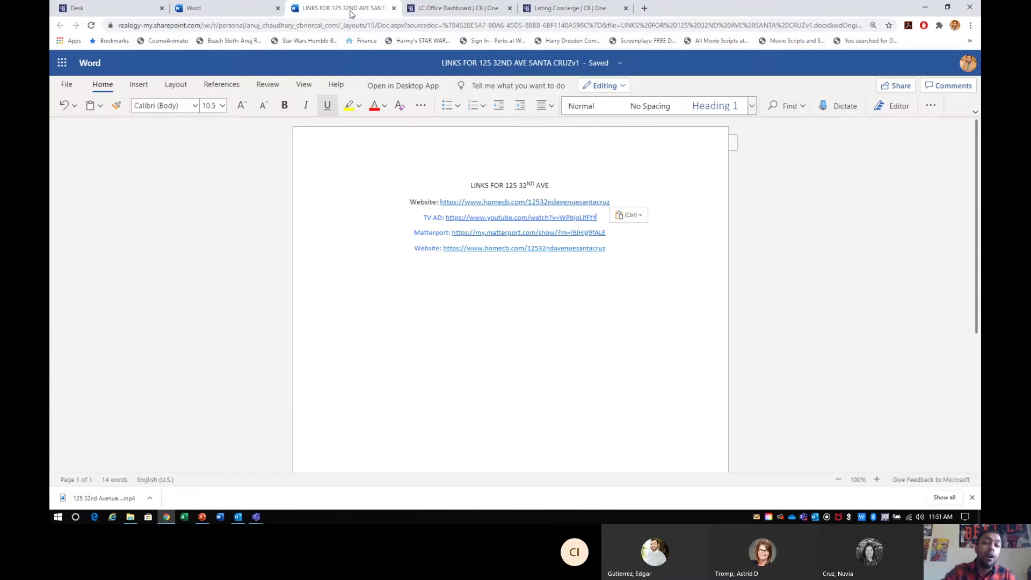
click(569, 8)
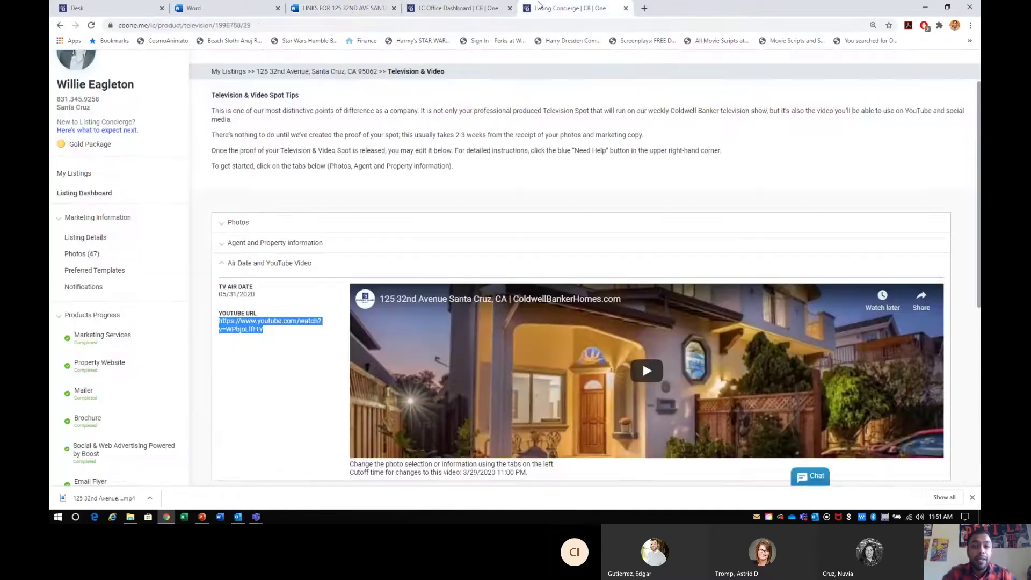
click(85, 239)
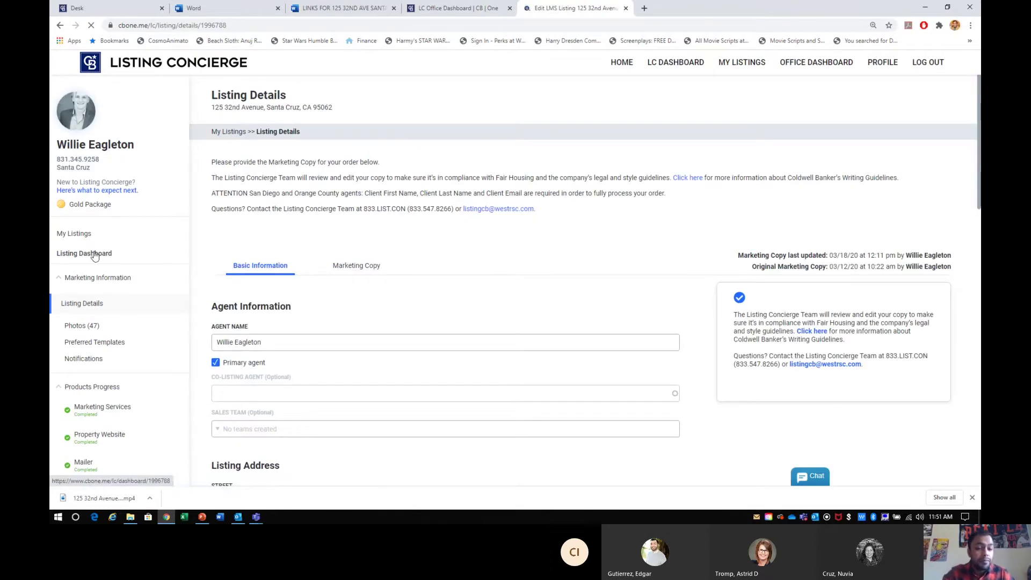
click(80, 234)
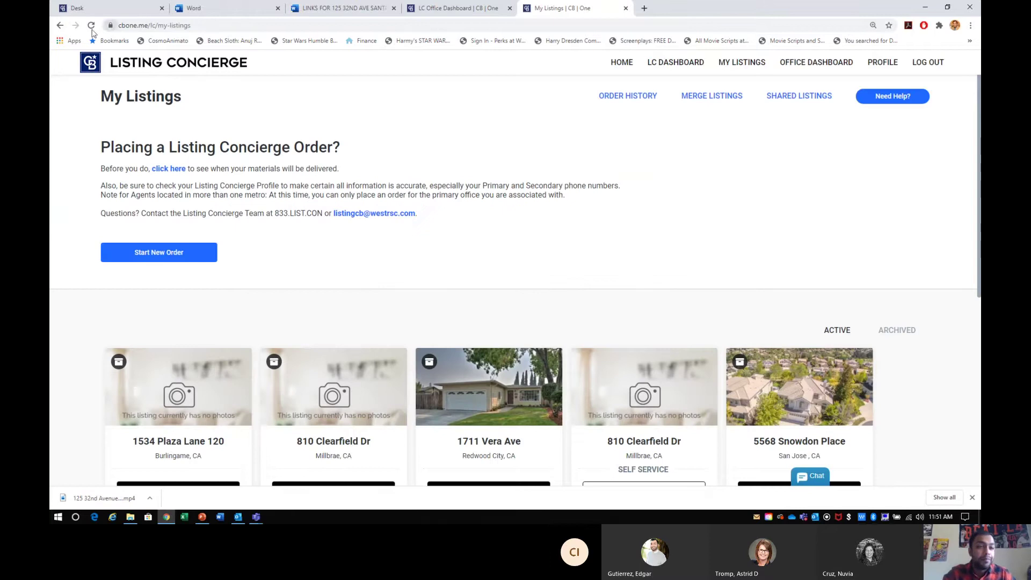
click(59, 26)
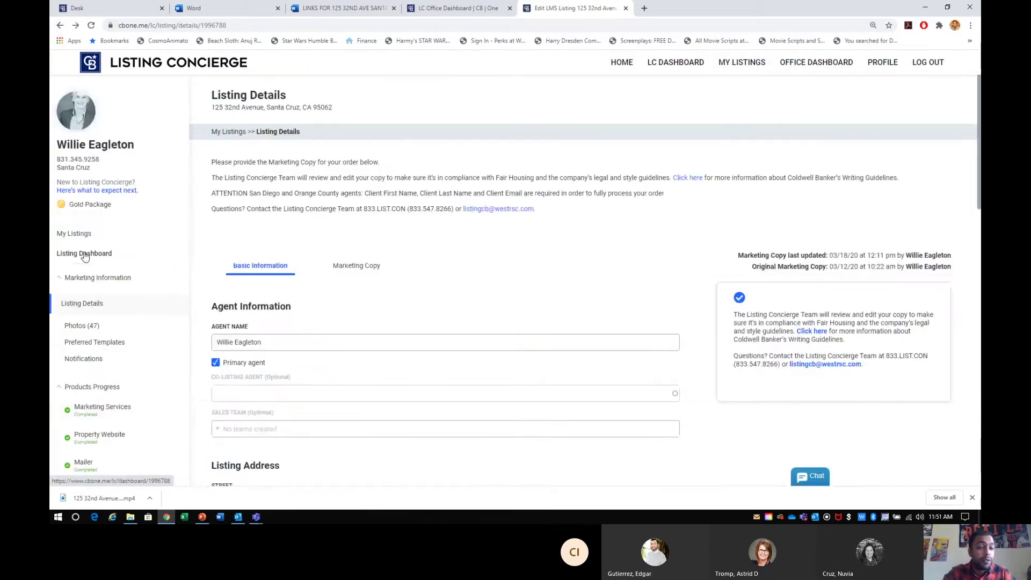
click(84, 256)
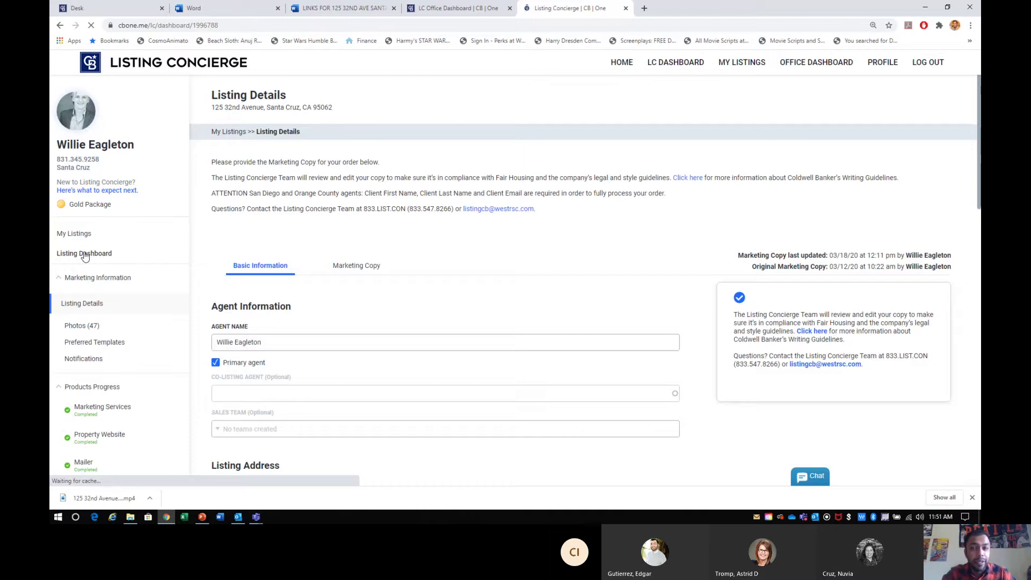
scroll(343, 296, down, 1)
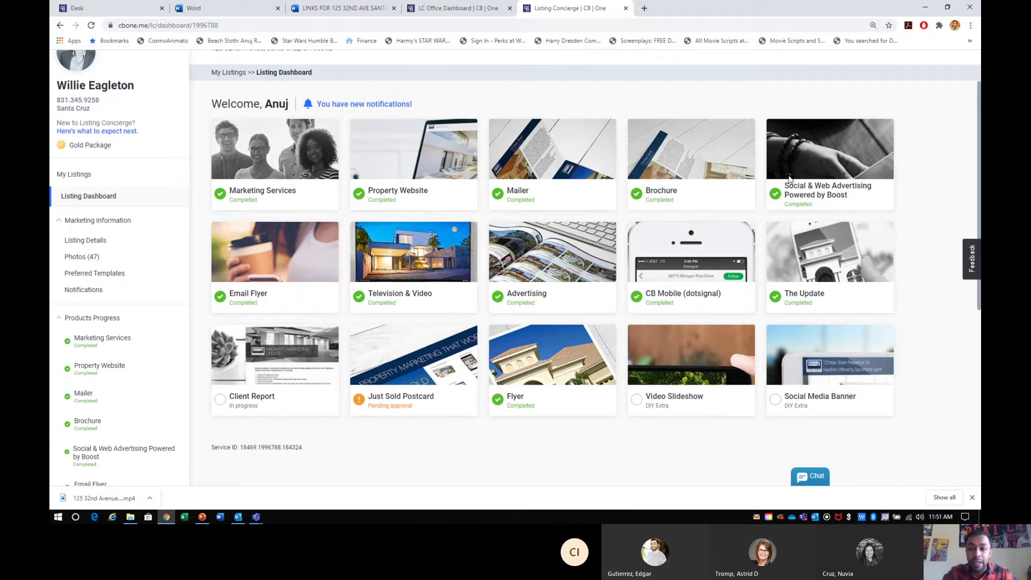
- Review the CB Mobile (dotsignal) page and the Social & Web Advertising tile, then go to Desk
click(684, 274)
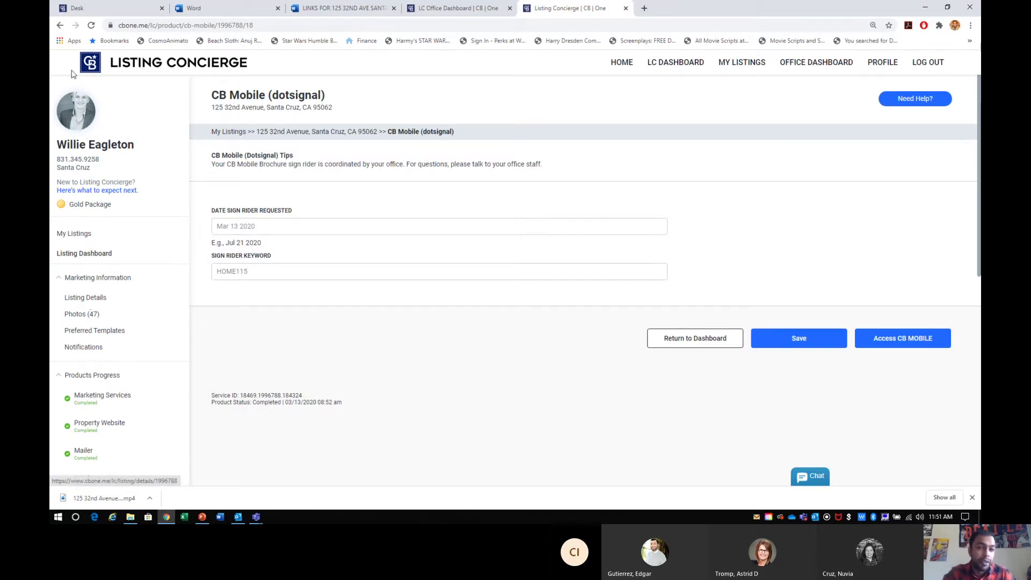
click(86, 258)
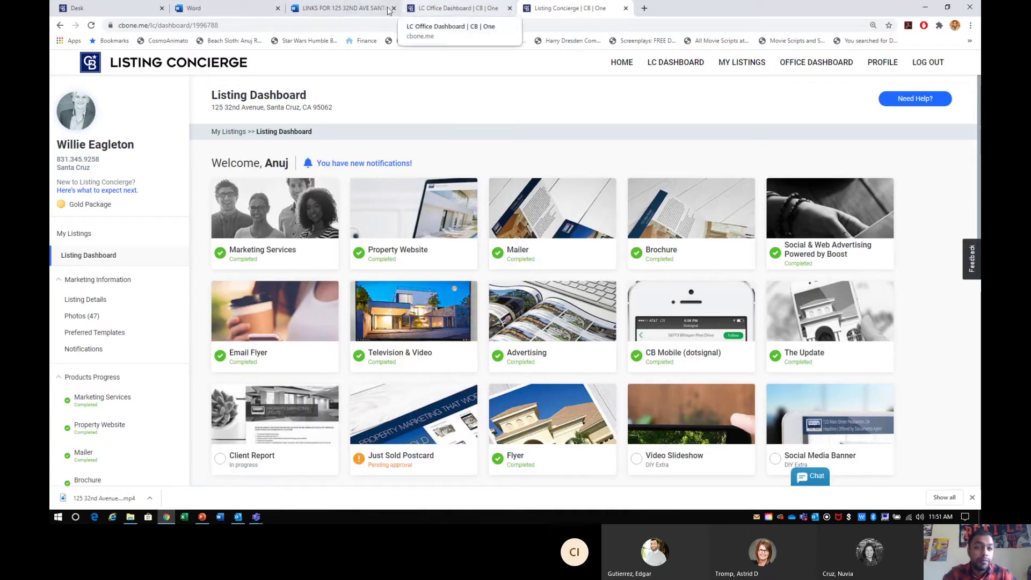
click(124, 10)
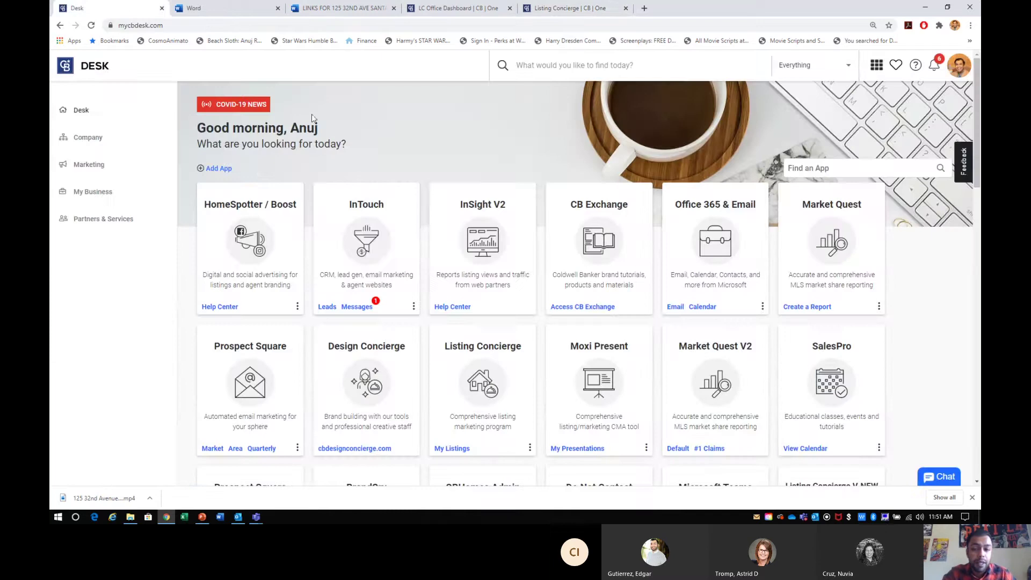
click(559, 10)
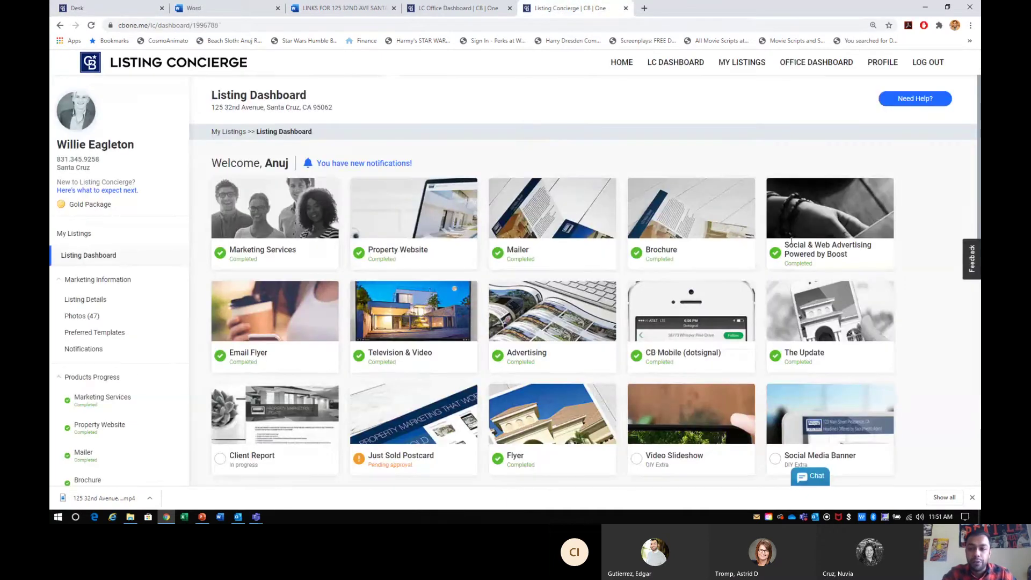
drag(821, 242, 785, 245)
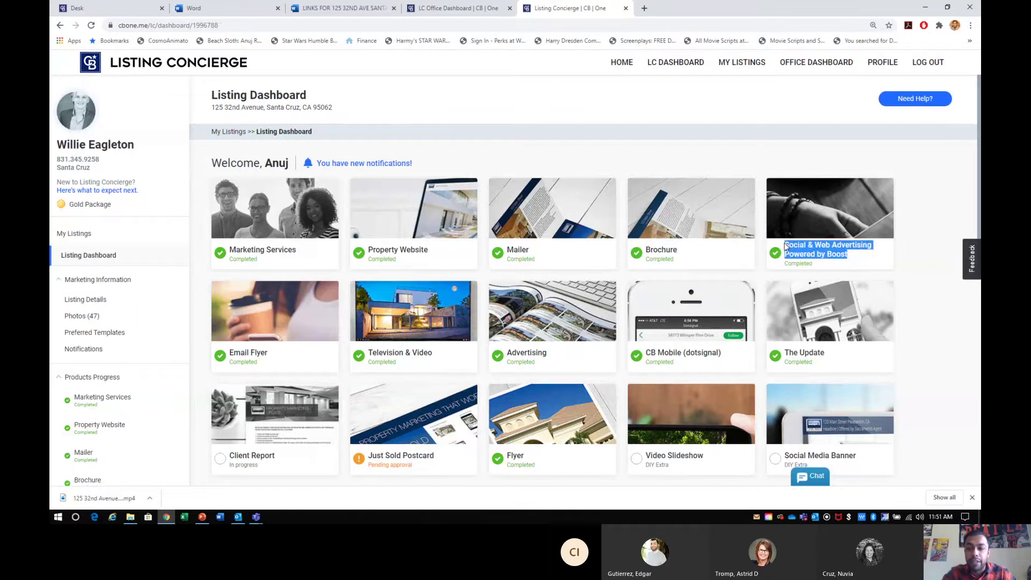
click(804, 243)
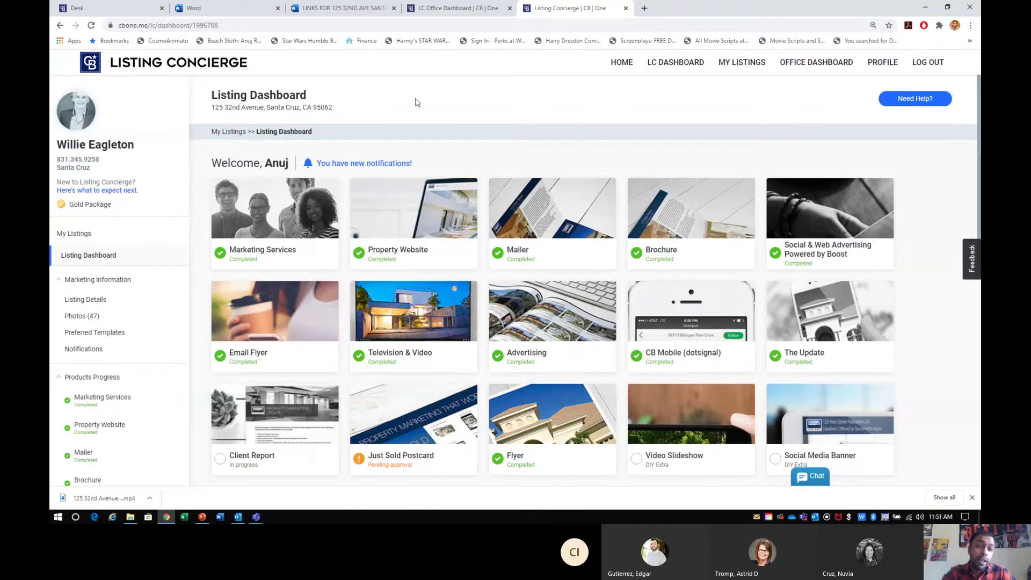
click(75, 8)
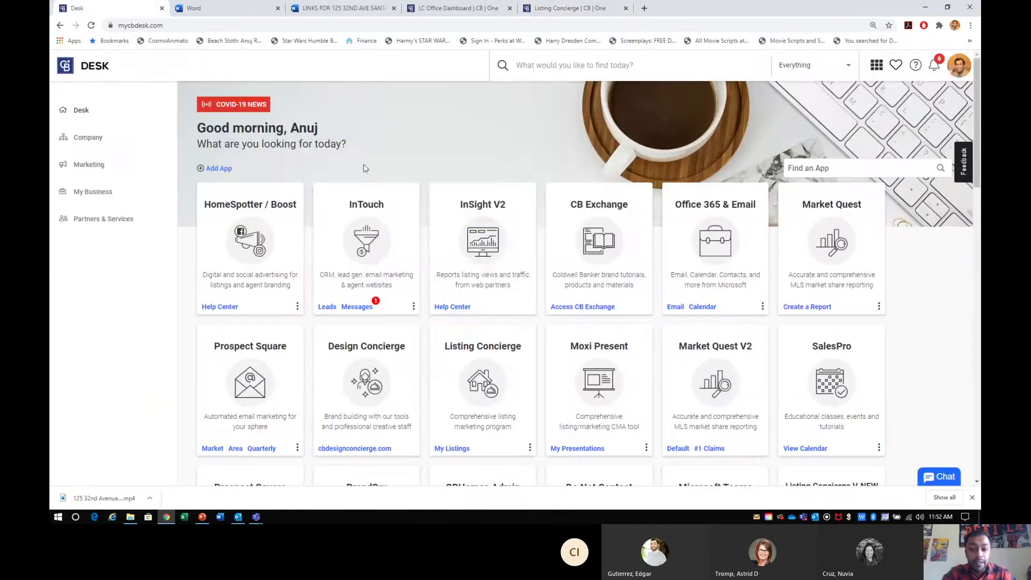
- Search the Desk app finder for 'boos' and launch the HomeSpotter / Boost app
click(821, 166)
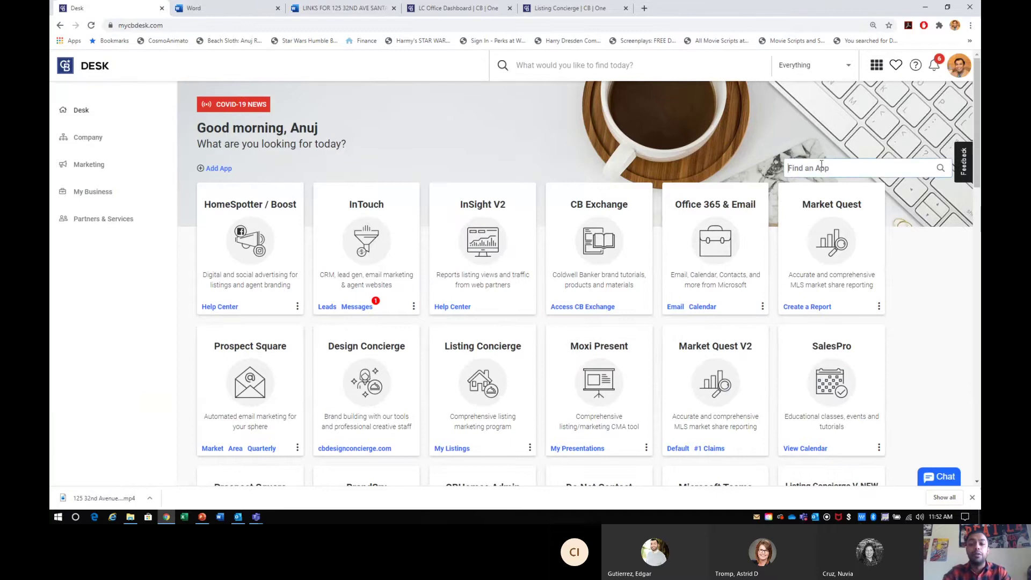
text(boos)
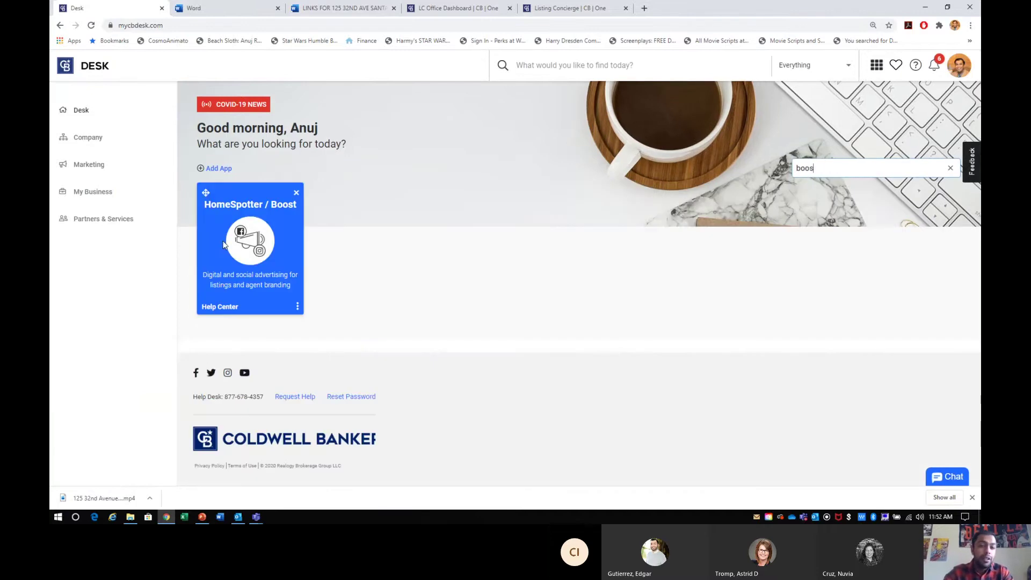
click(248, 249)
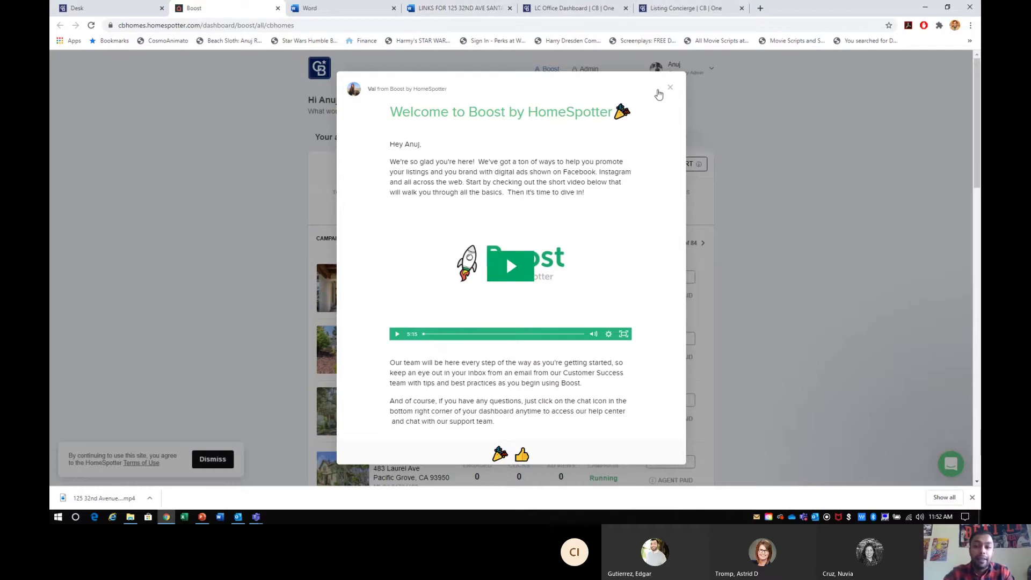
- Dismiss the Boost welcome message and set the campaign Status filter to Ended (580 campaigns)
click(670, 87)
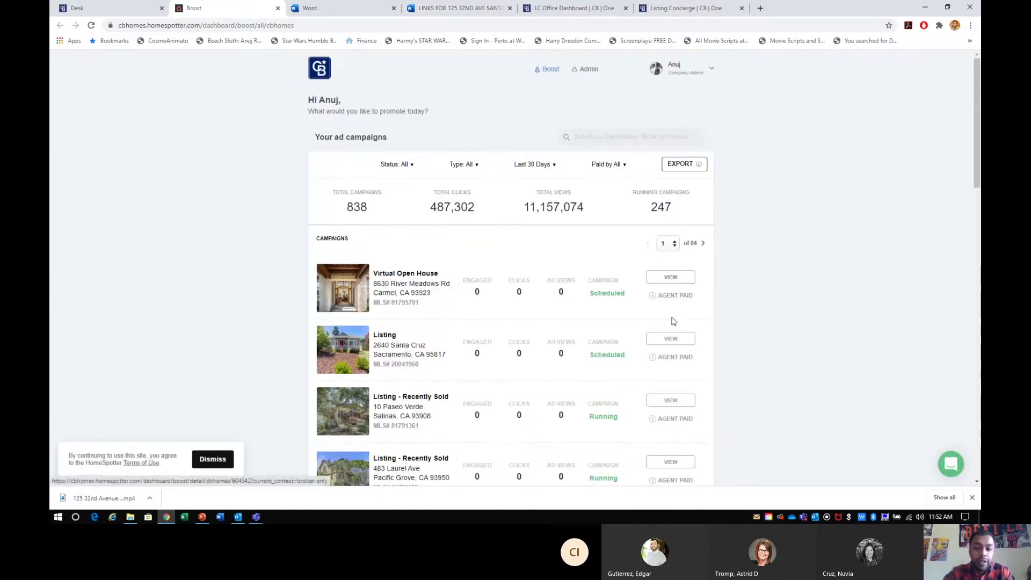
scroll(672, 320, down, 10)
scroll(672, 319, down, 2)
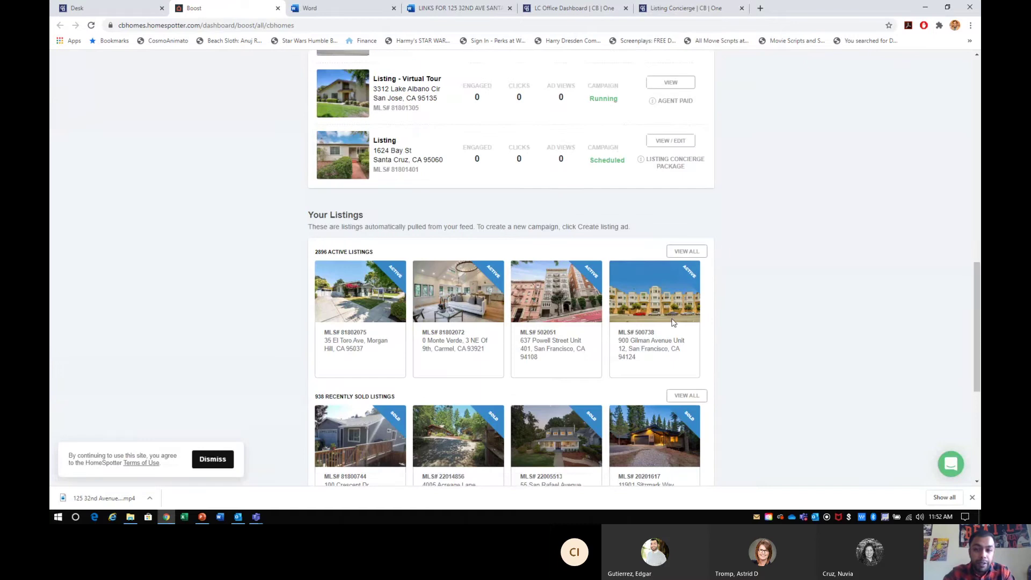
scroll(650, 270, up, 2)
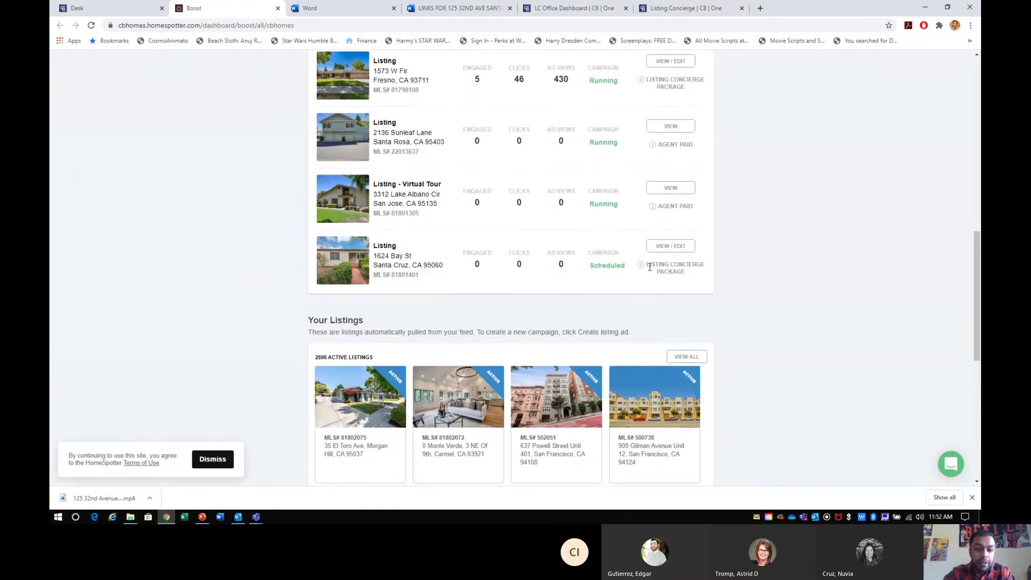
scroll(602, 229, up, 10)
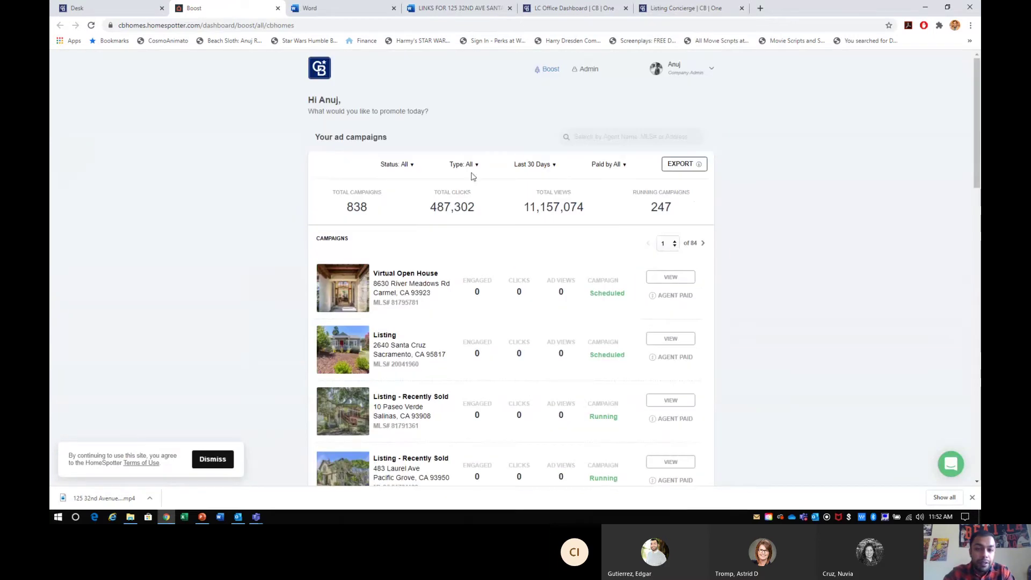
click(411, 166)
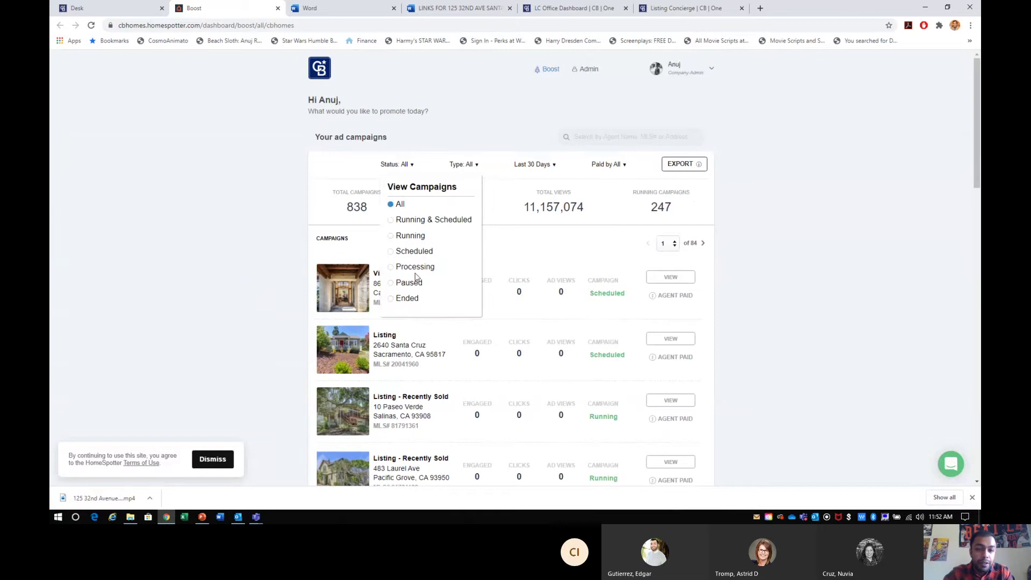
click(407, 299)
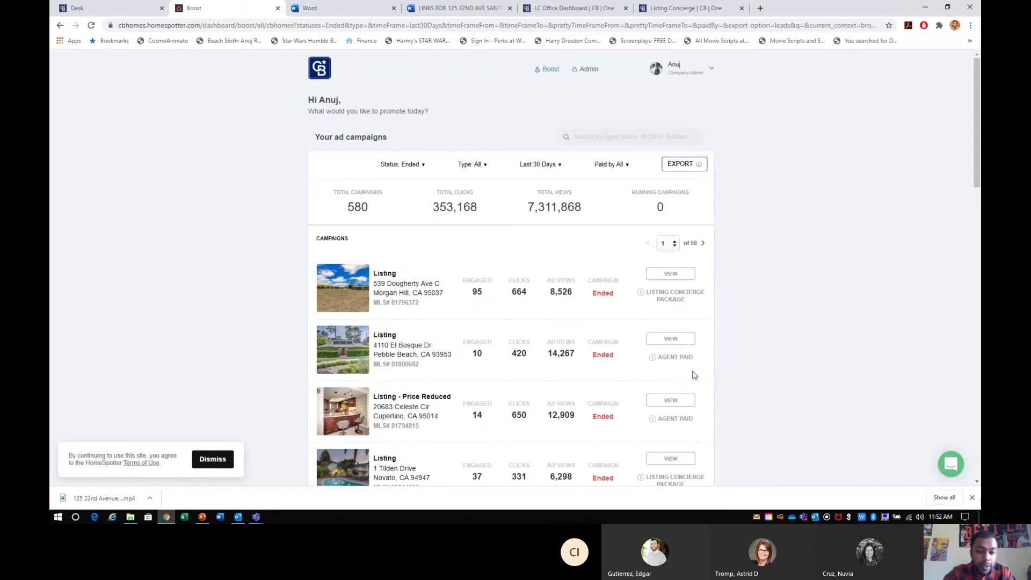
scroll(691, 386, down, 2)
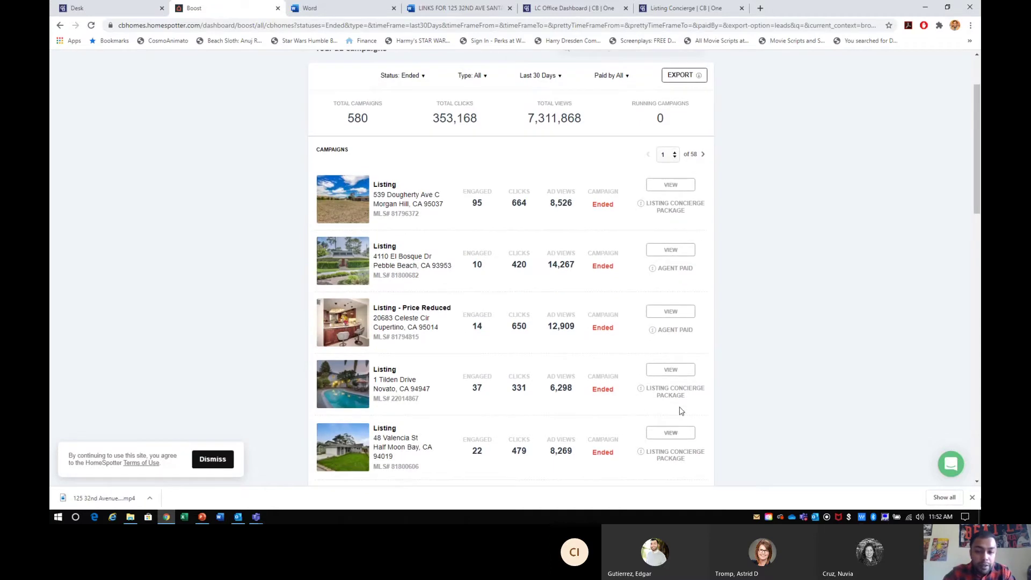
click(679, 370)
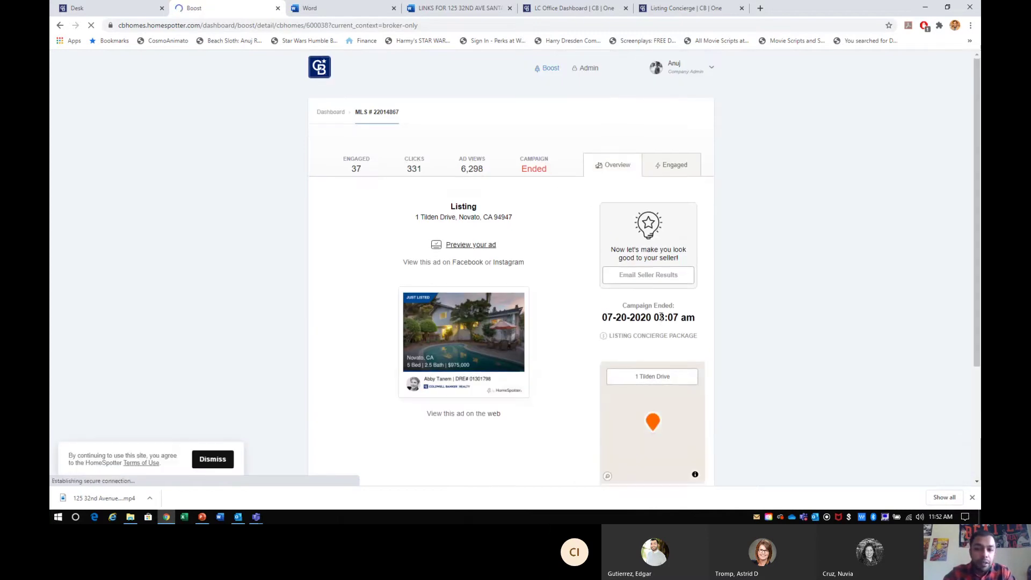
scroll(660, 319, down, 2)
scroll(660, 320, down, 2)
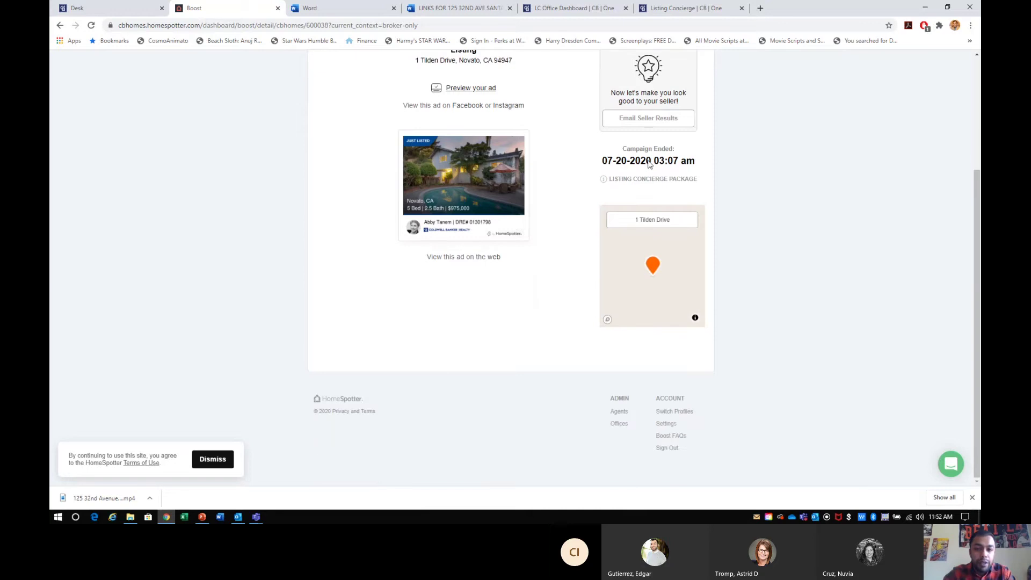
scroll(647, 193, up, 3)
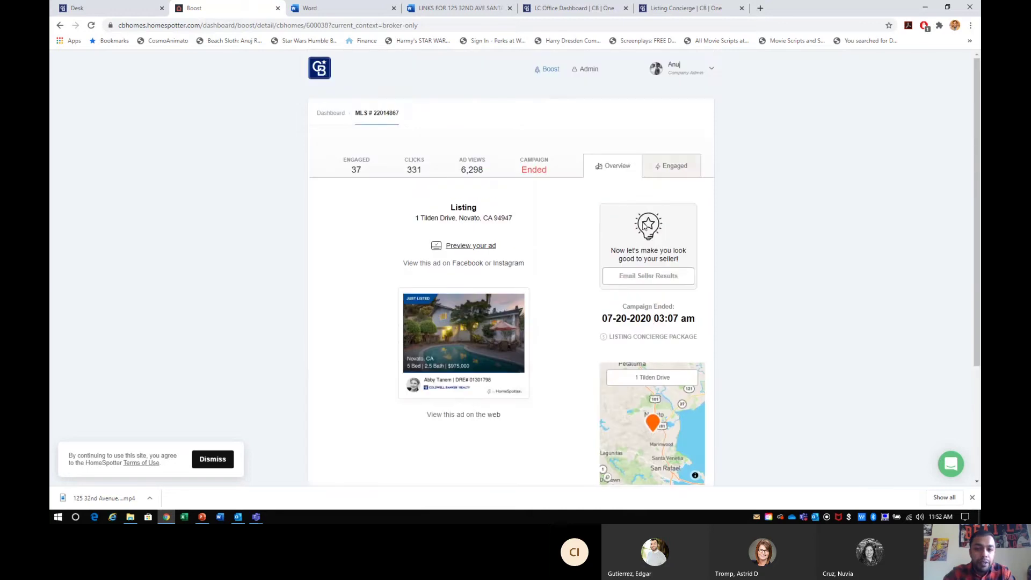
click(647, 281)
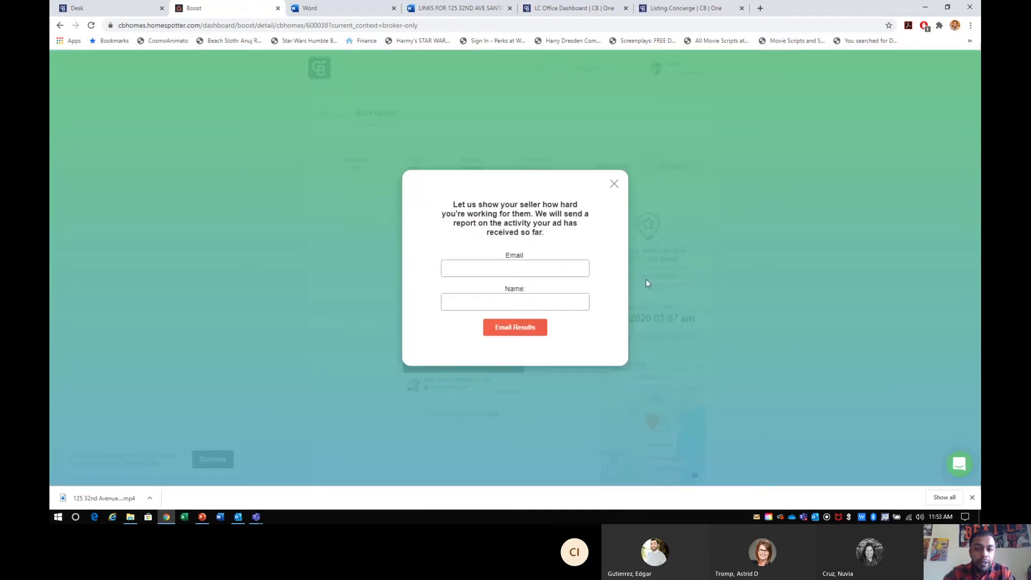
click(533, 266)
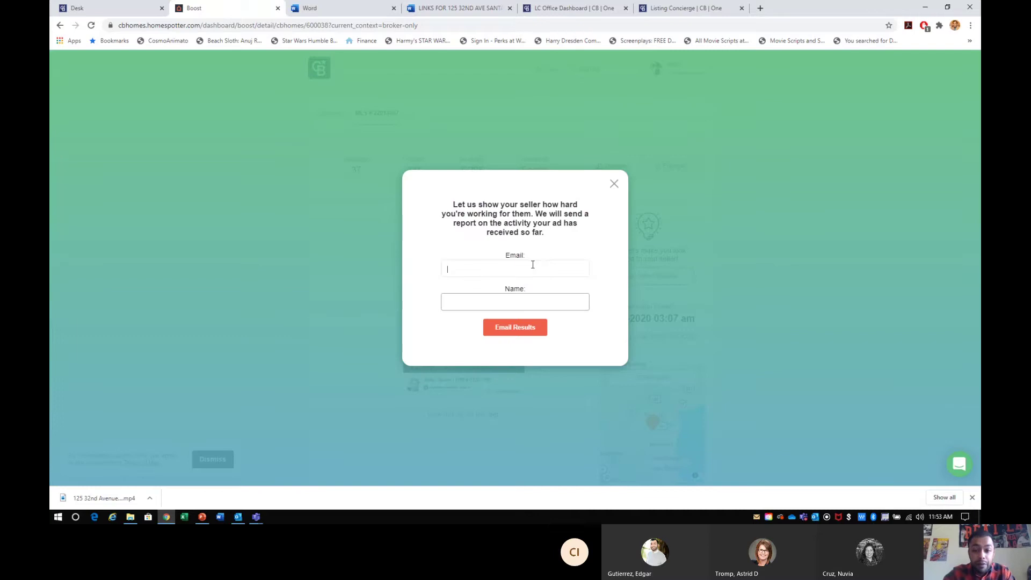
click(612, 187)
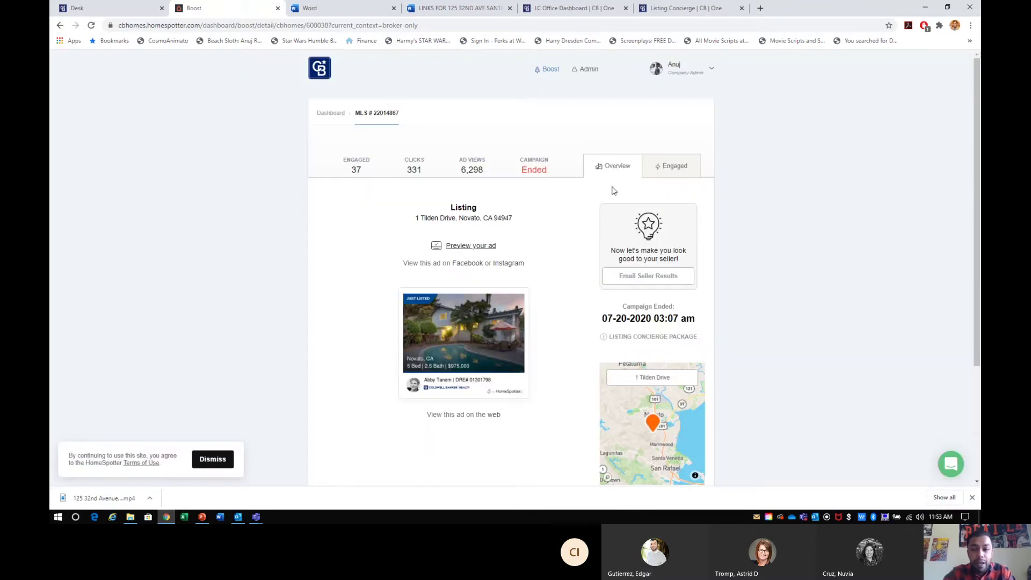
- Minimize Chrome to bring the Listing Concierge Assets folder window into view
click(919, 9)
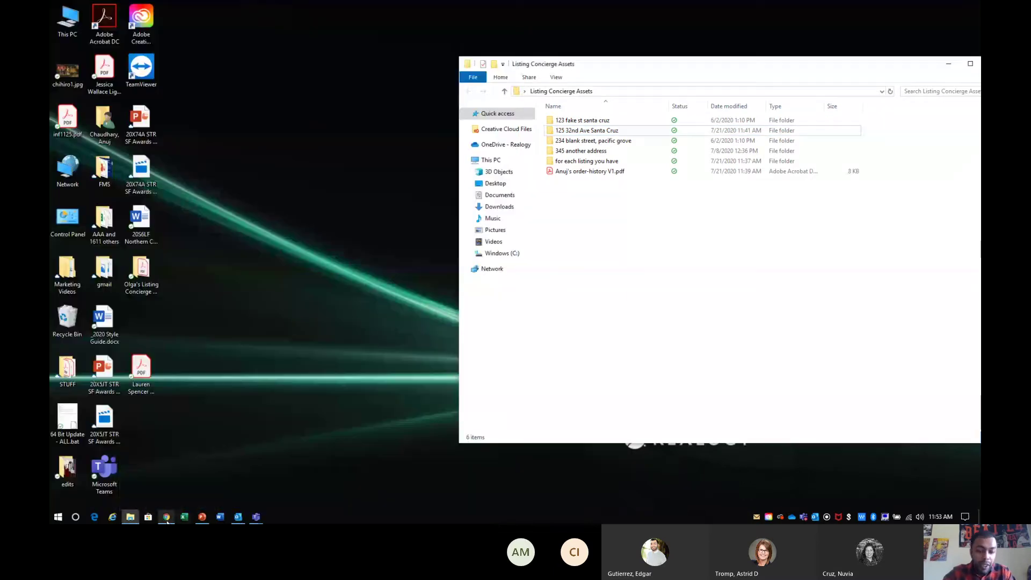
mouse_move(167, 519)
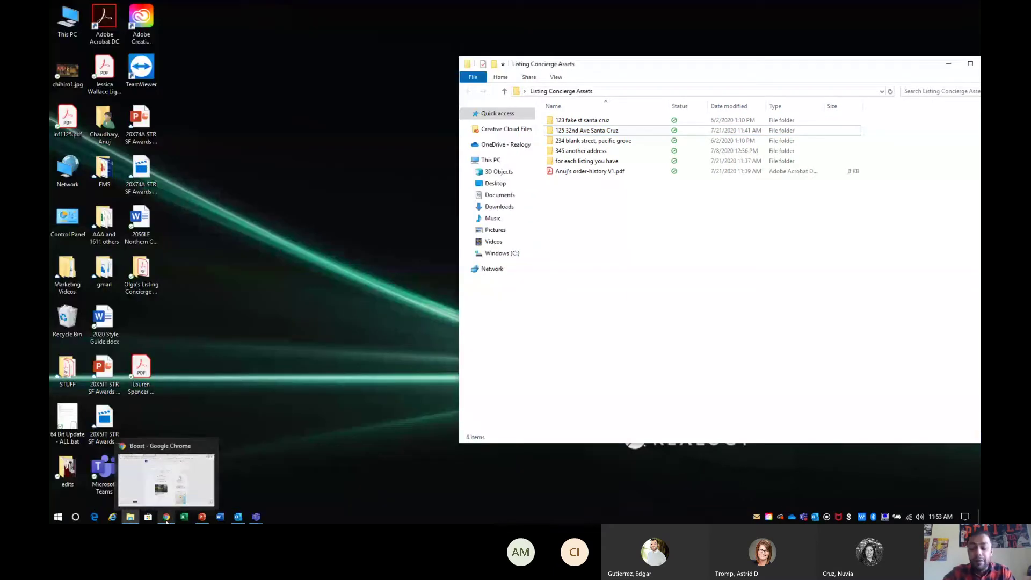
mouse_move(175, 493)
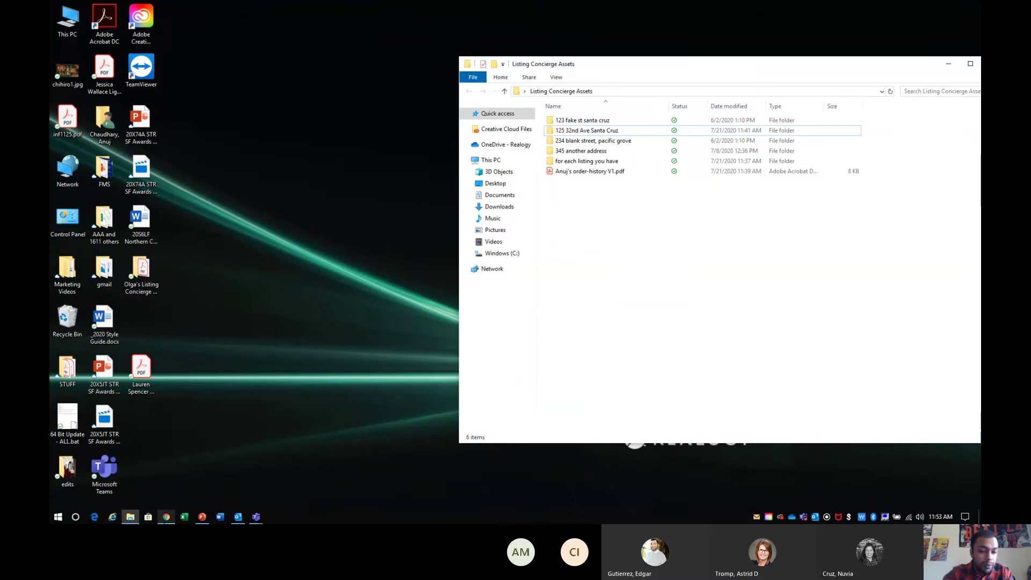
- Open the RTM Reviews email in Outlook in its own window, move it left, then return to Boost
click(238, 516)
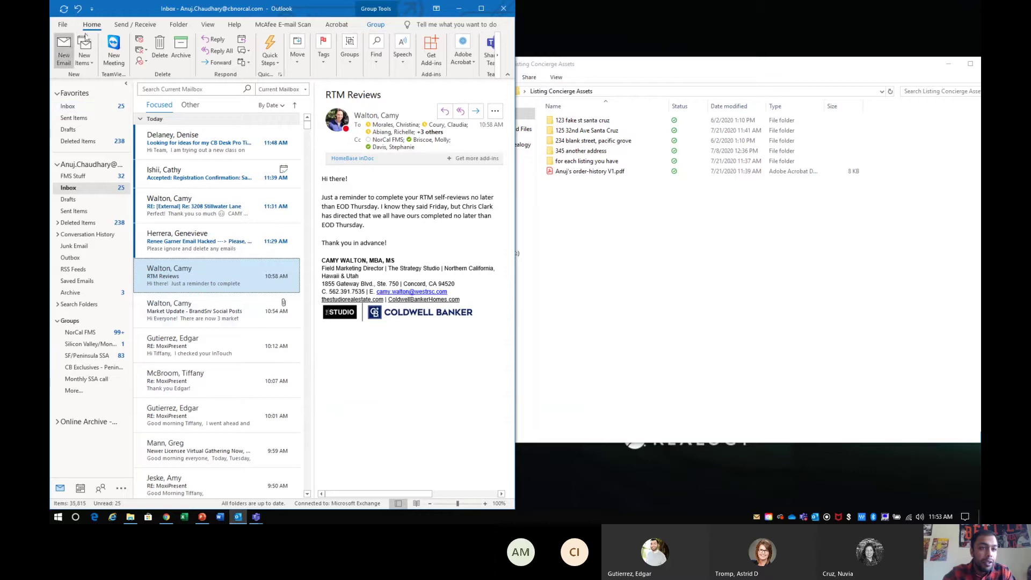
double_click(246, 265)
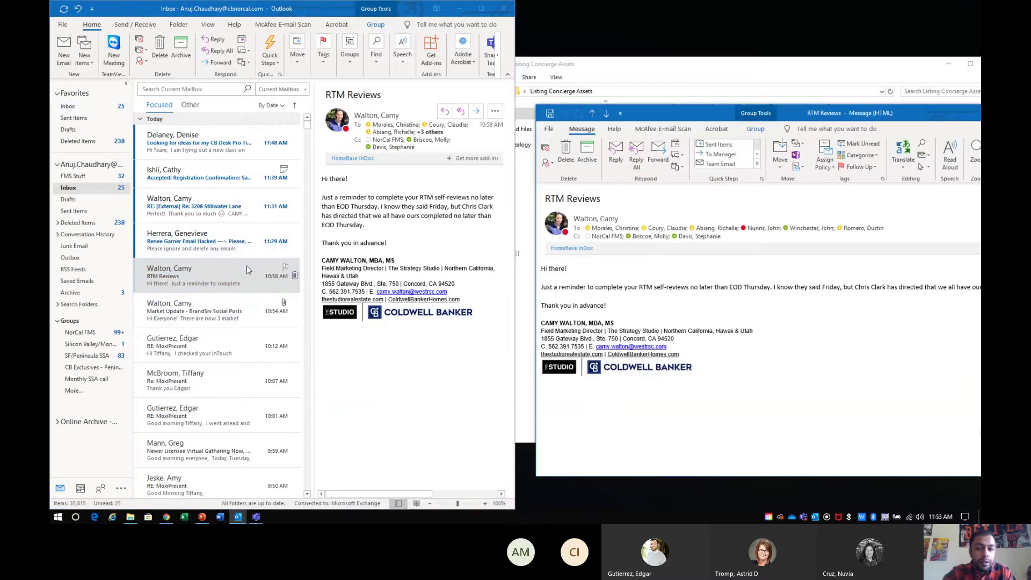
drag(559, 115, 340, 134)
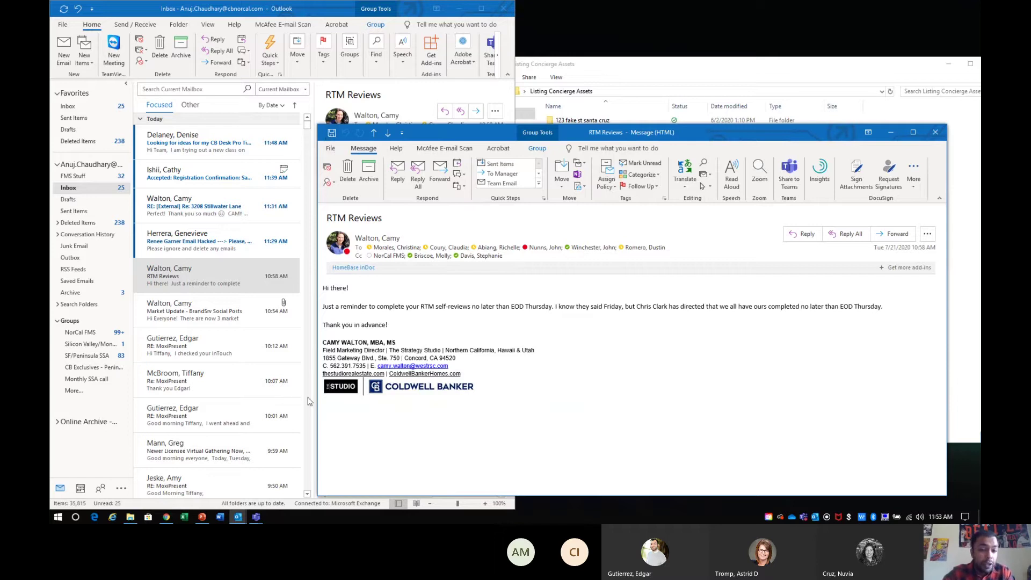
click(167, 516)
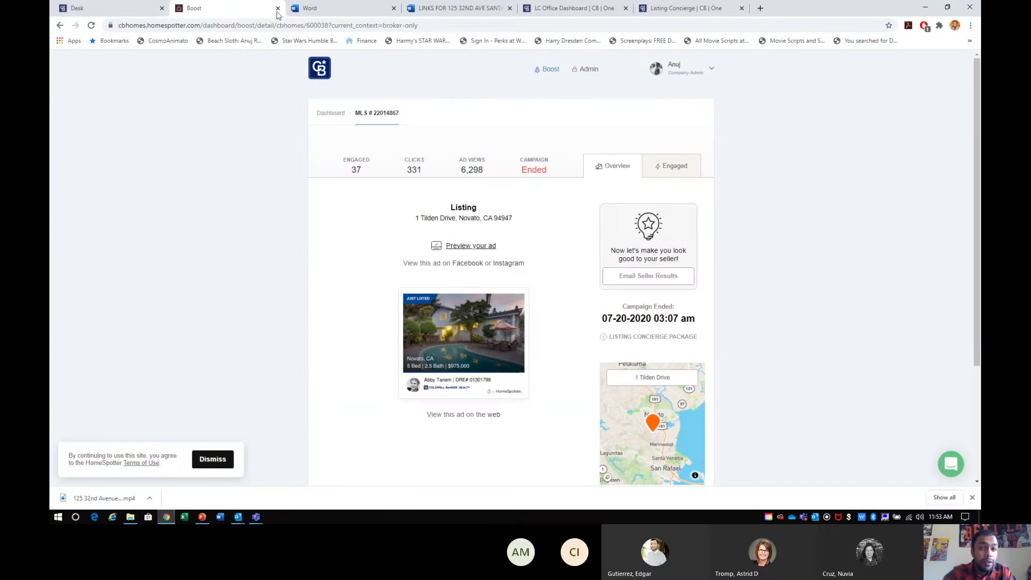
- Clear the Desk app search, dismiss the download bar, and minimize Chrome back to the RTM Reviews email
click(133, 17)
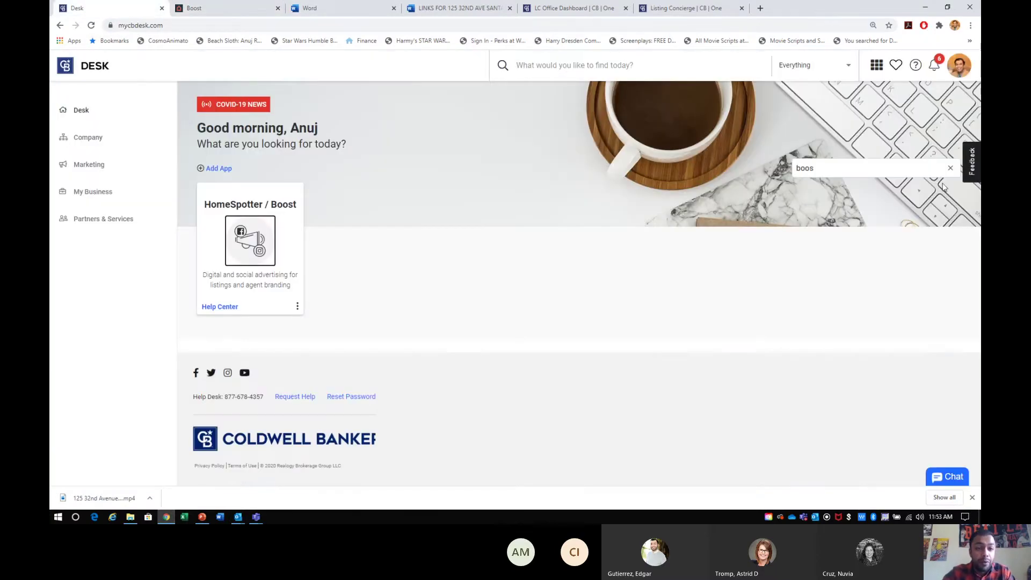
click(950, 168)
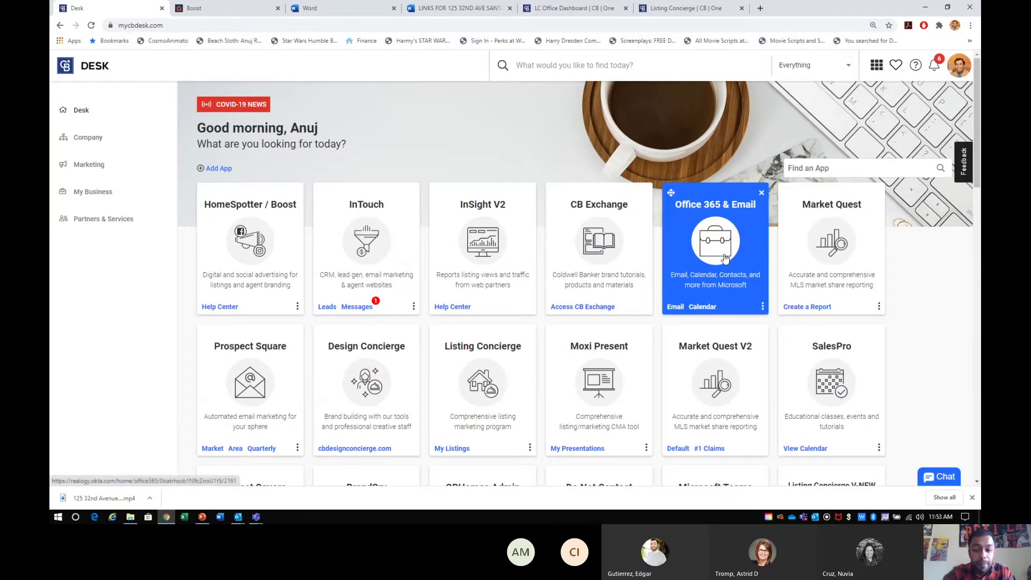
click(971, 498)
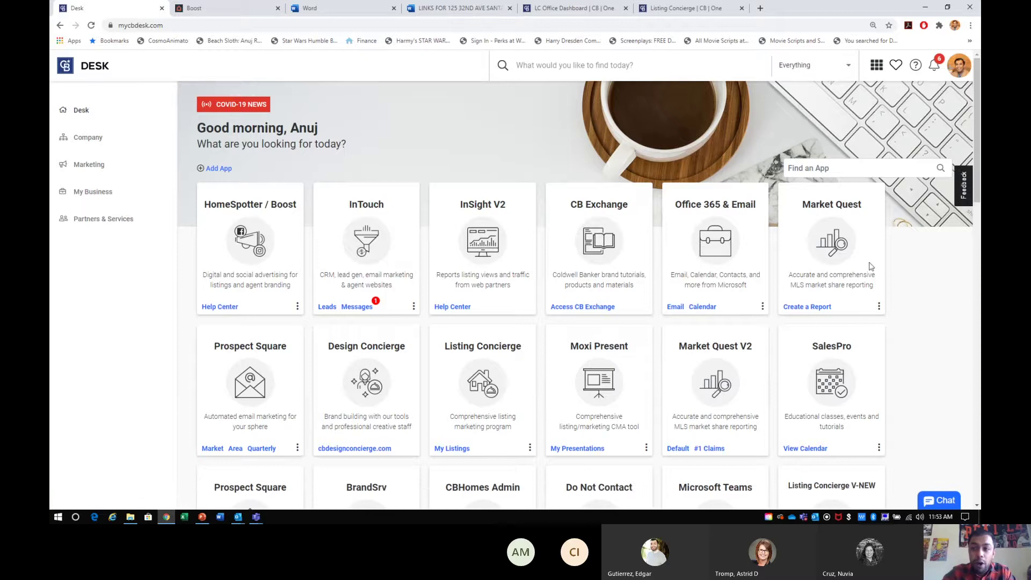
click(925, 8)
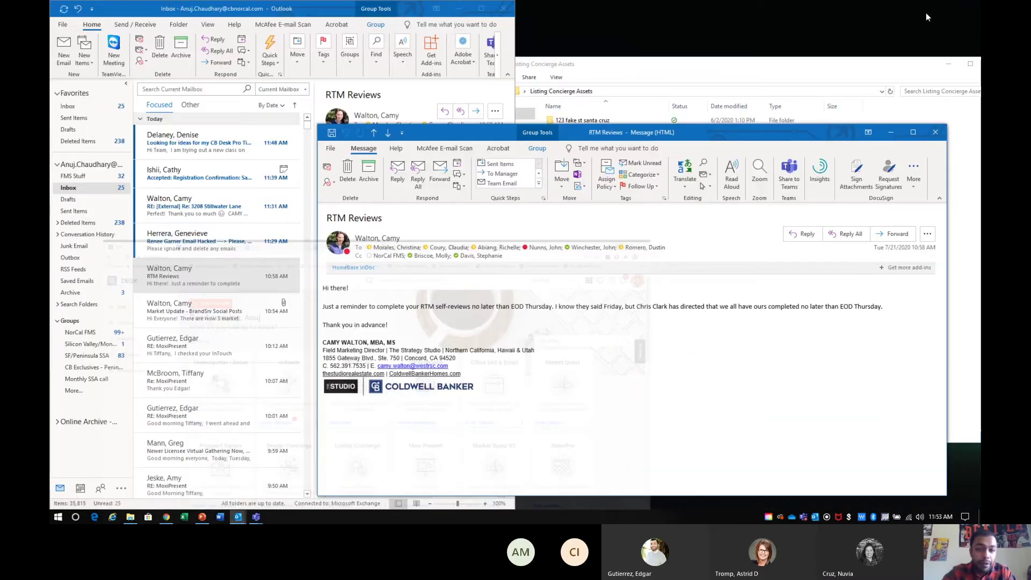
- Start saving the RTM Reviews message as an Adobe PDF named 'boost'
click(331, 149)
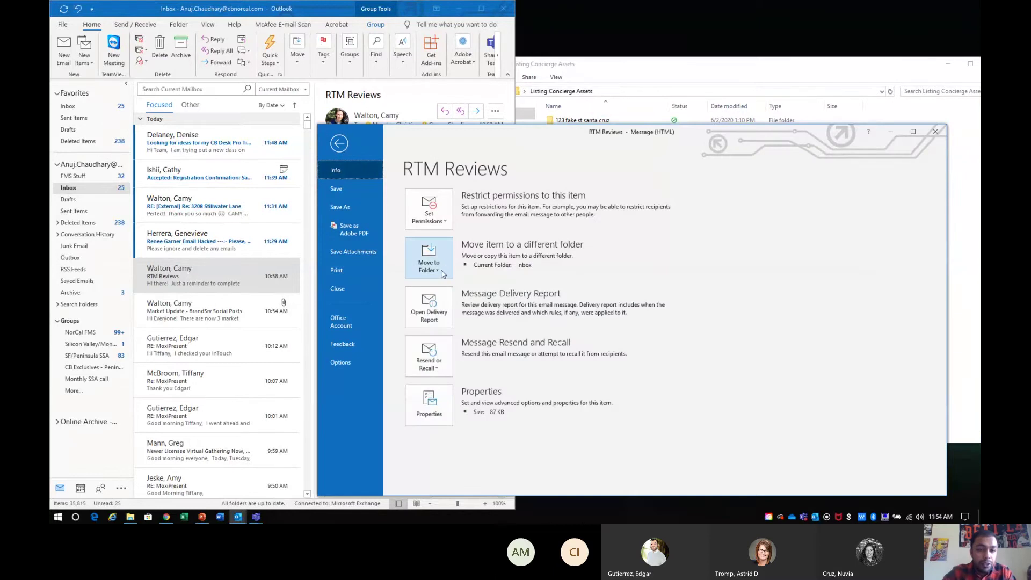
click(351, 234)
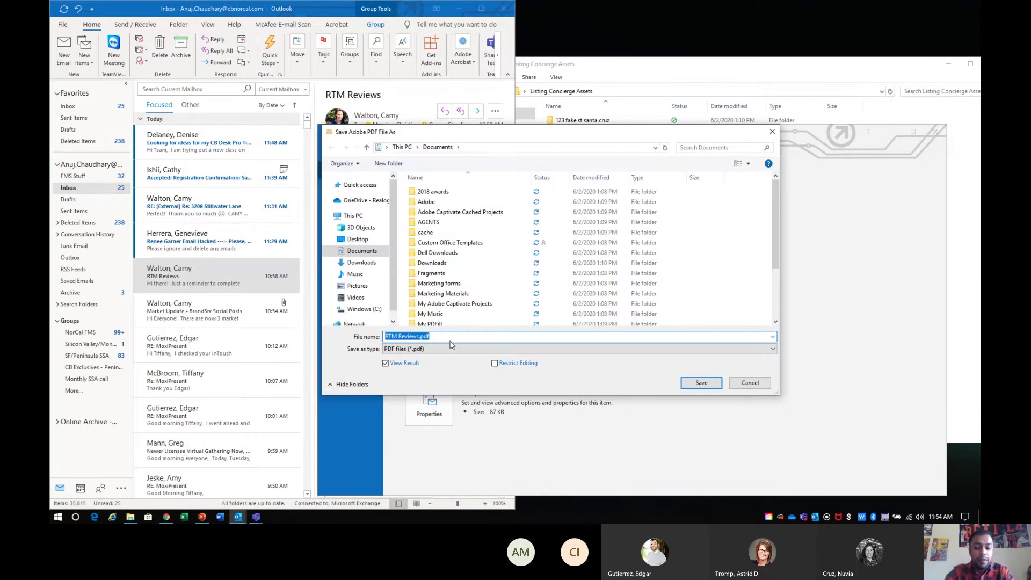
text(order info)
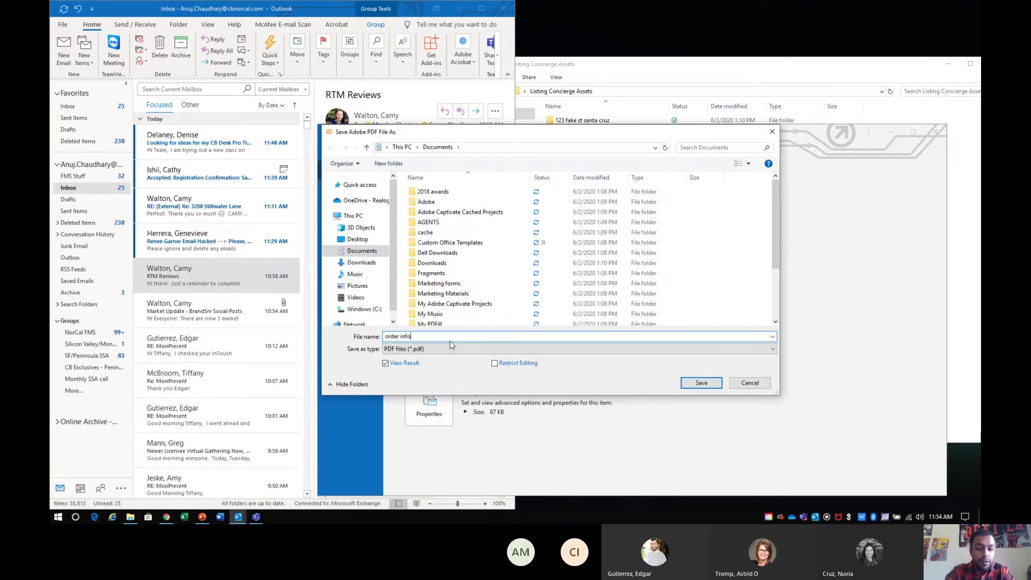
key(BackSpace)
key(BackSpace)
key(BackSpace)
key(BackSpace)
key(BackSpace)
key(BackSpace)
key(BackSpace)
key(BackSpace)
key(BackSpace)
text(boo)
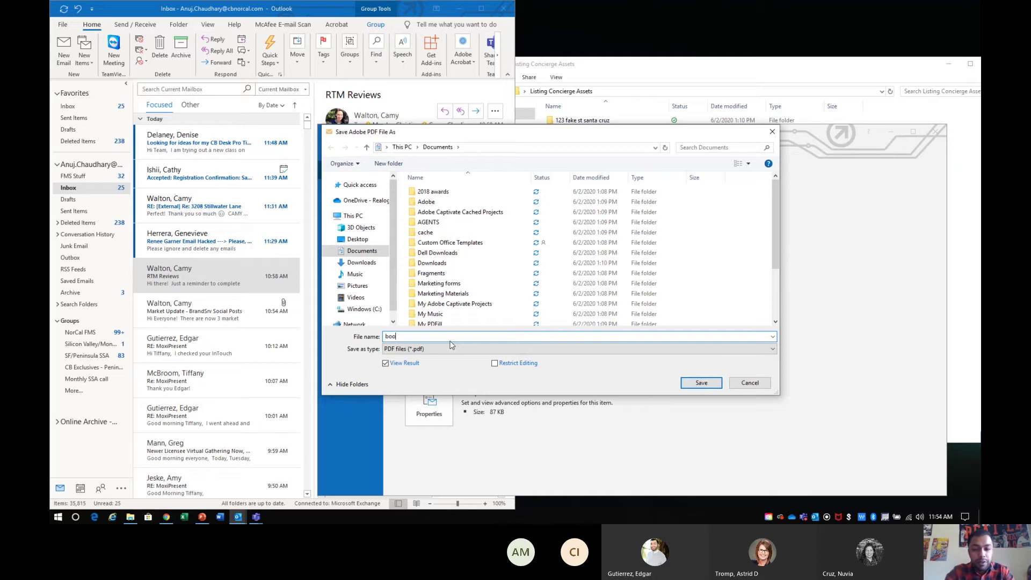
text(st)
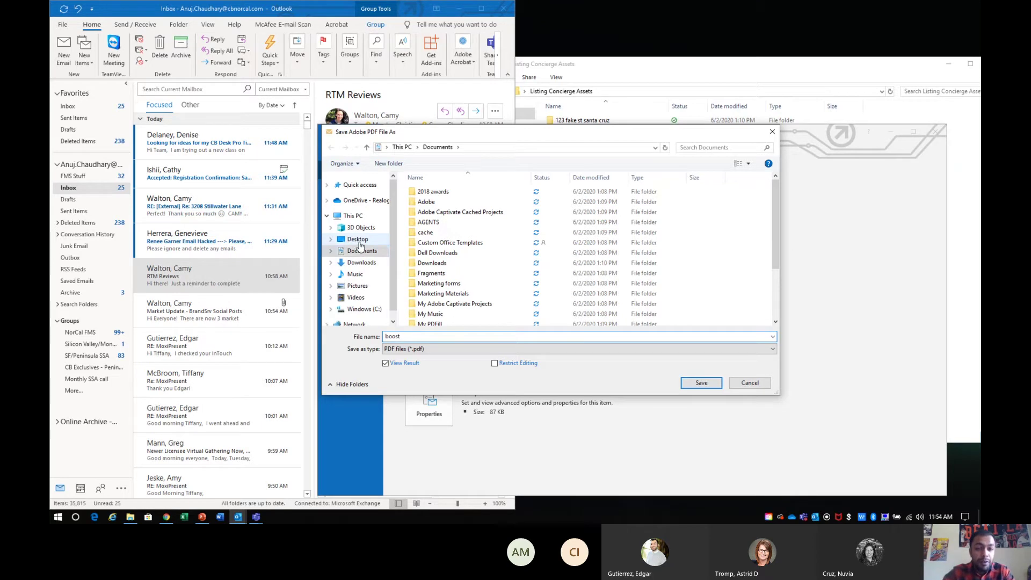
click(359, 241)
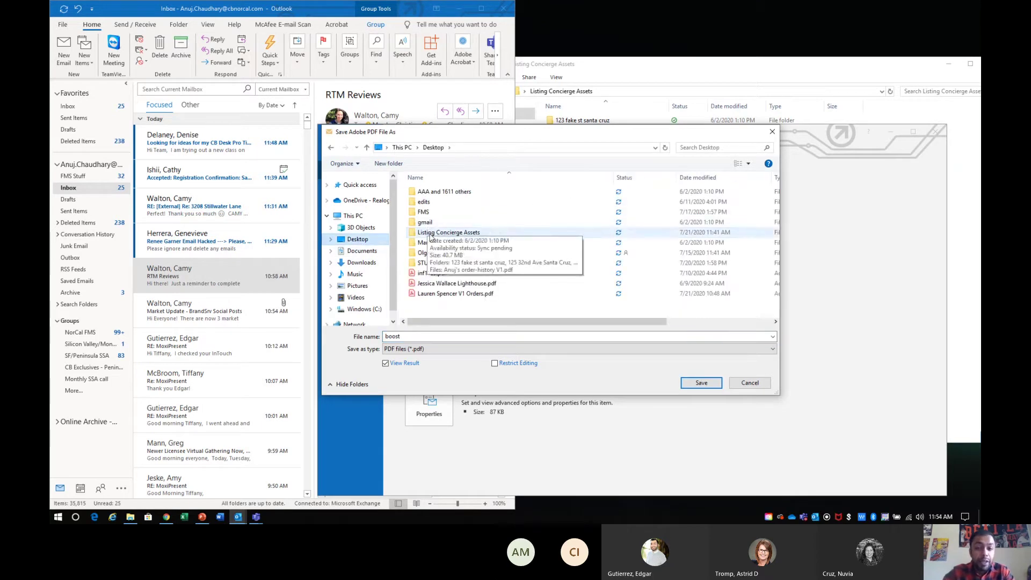
double_click(430, 234)
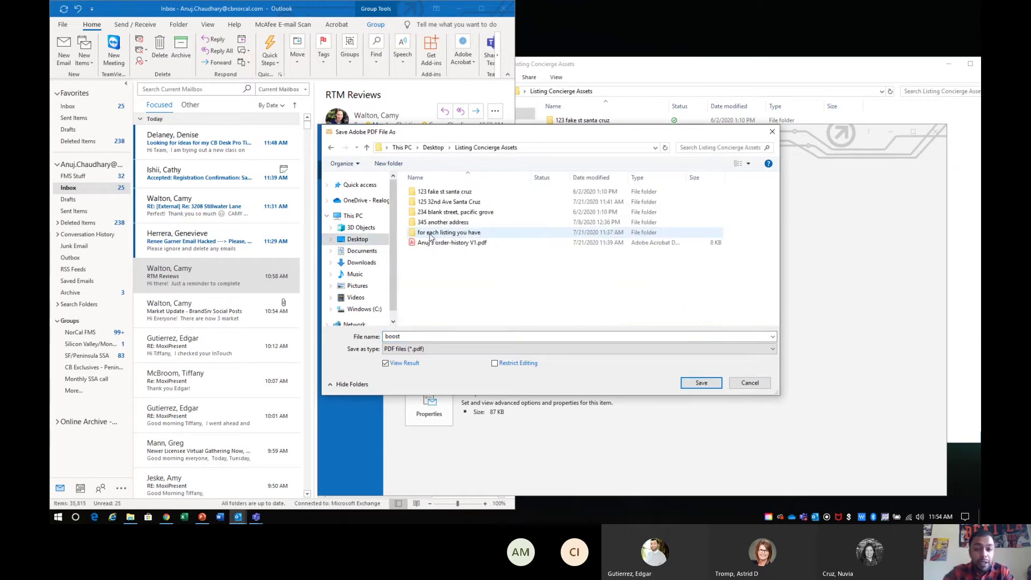
double_click(476, 202)
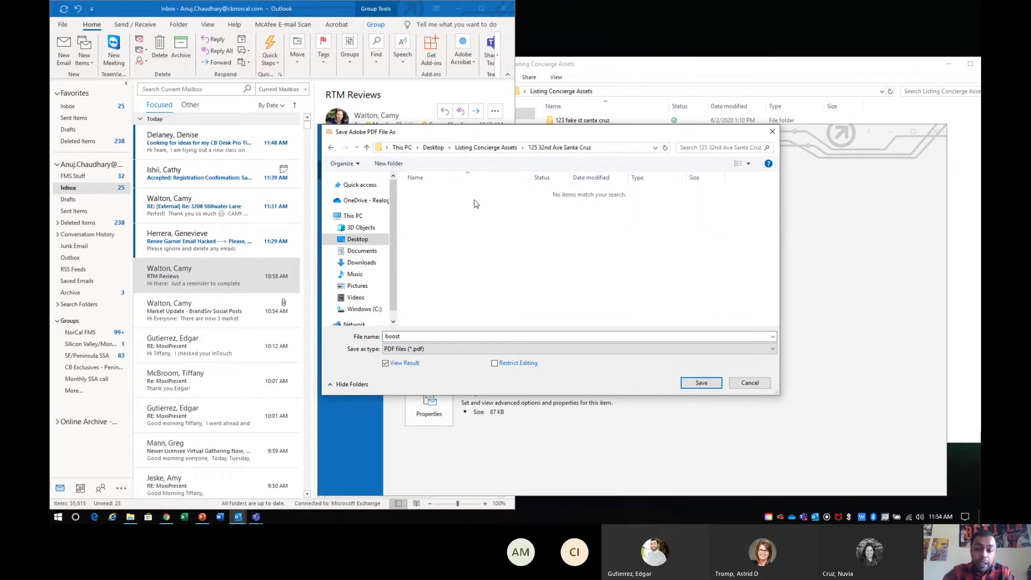
click(699, 382)
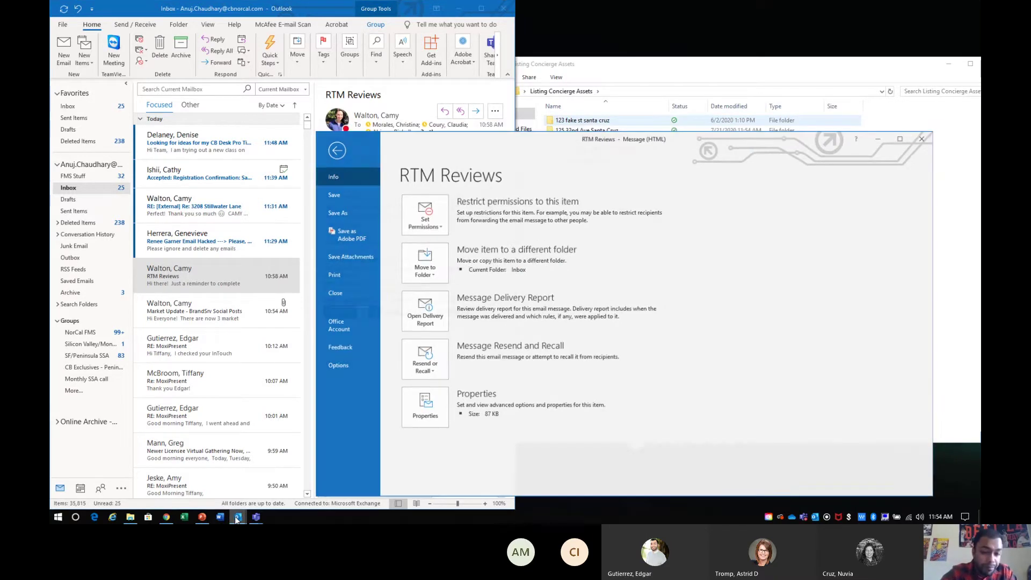
- Minimize Outlook, bring back the Listing Concierge tab in Chrome, and close the boost PDF
click(266, 475)
click(166, 517)
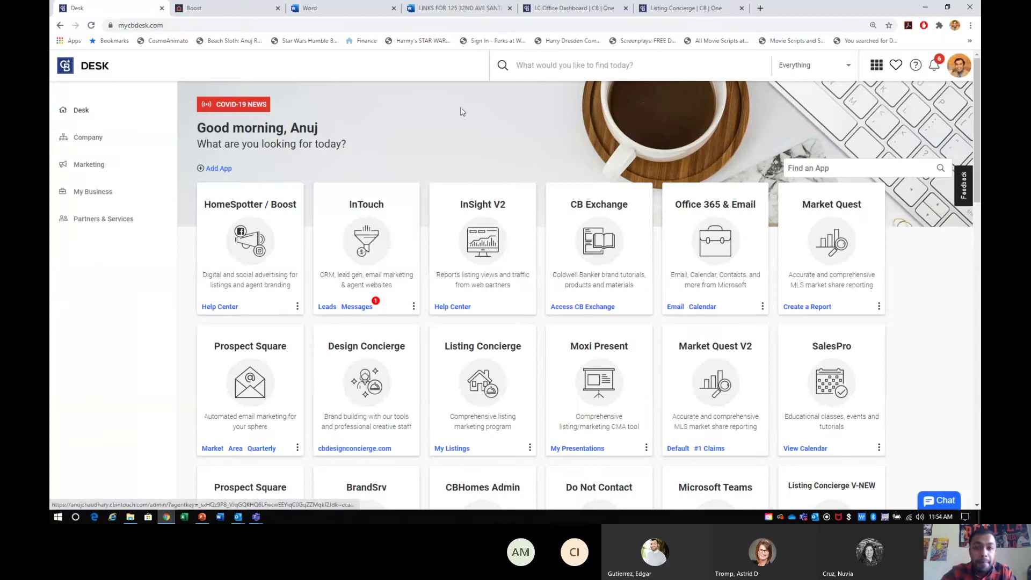
click(698, 9)
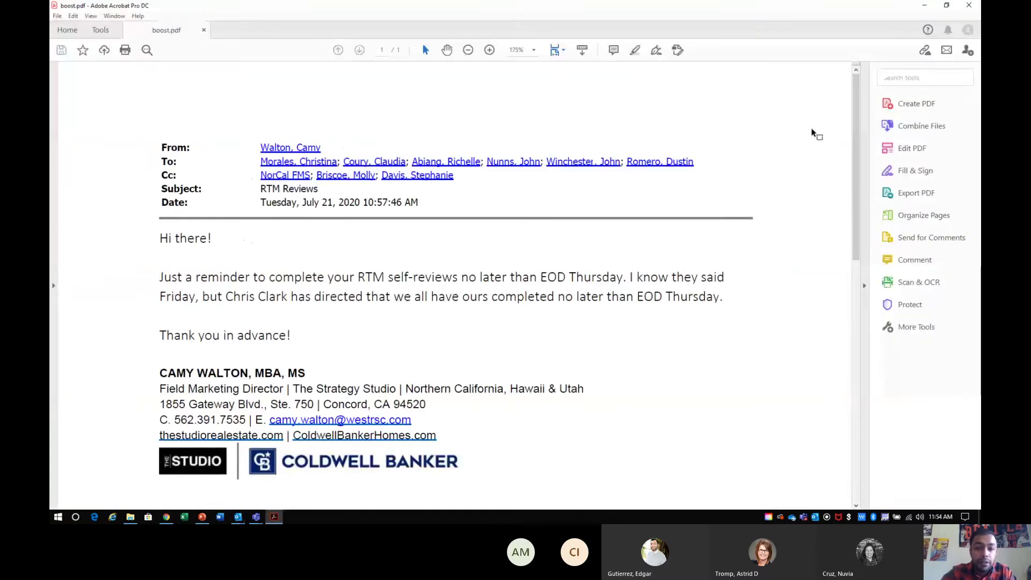
click(969, 5)
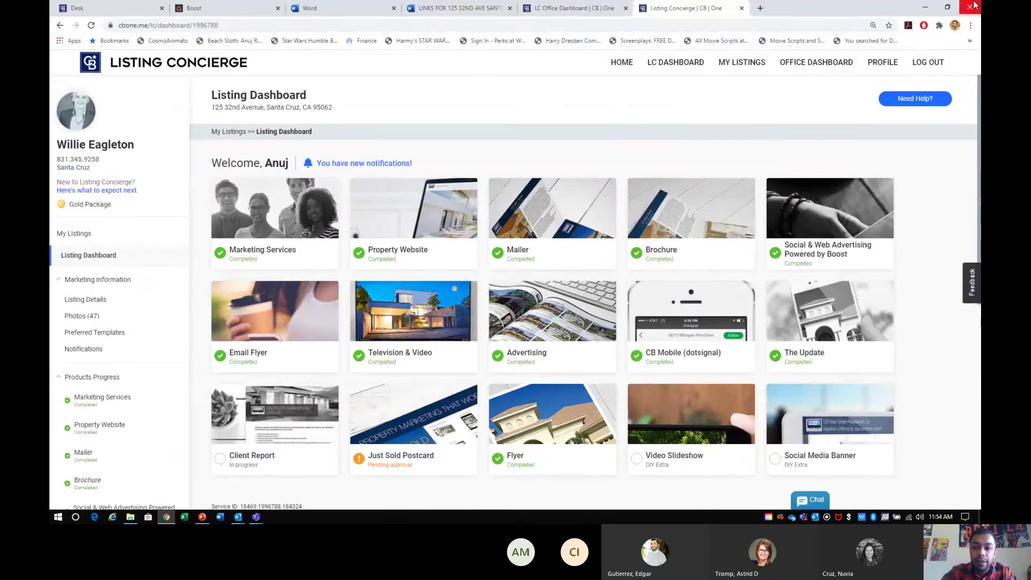
scroll(885, 361, down, 1)
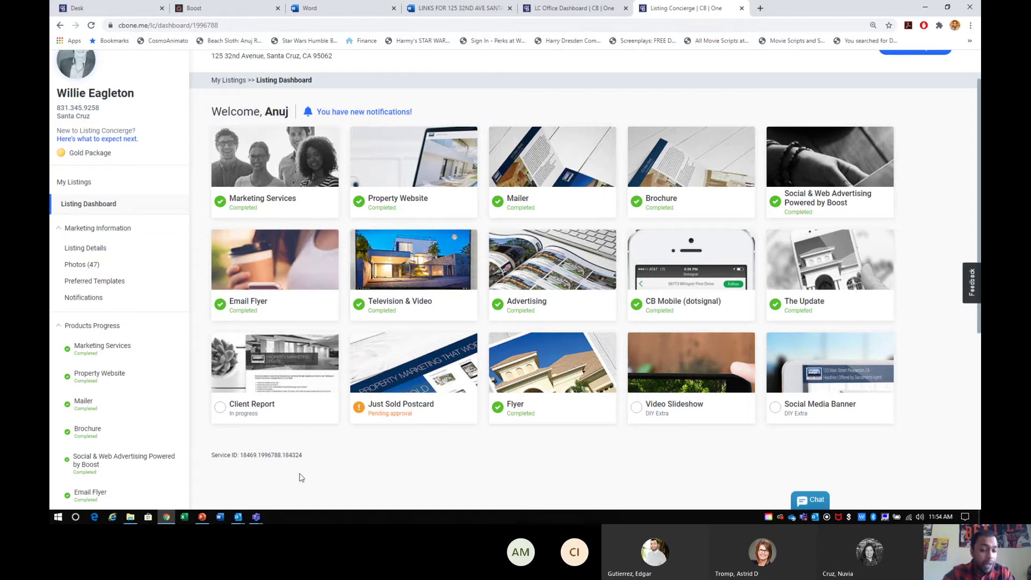
scroll(284, 374, down, 6)
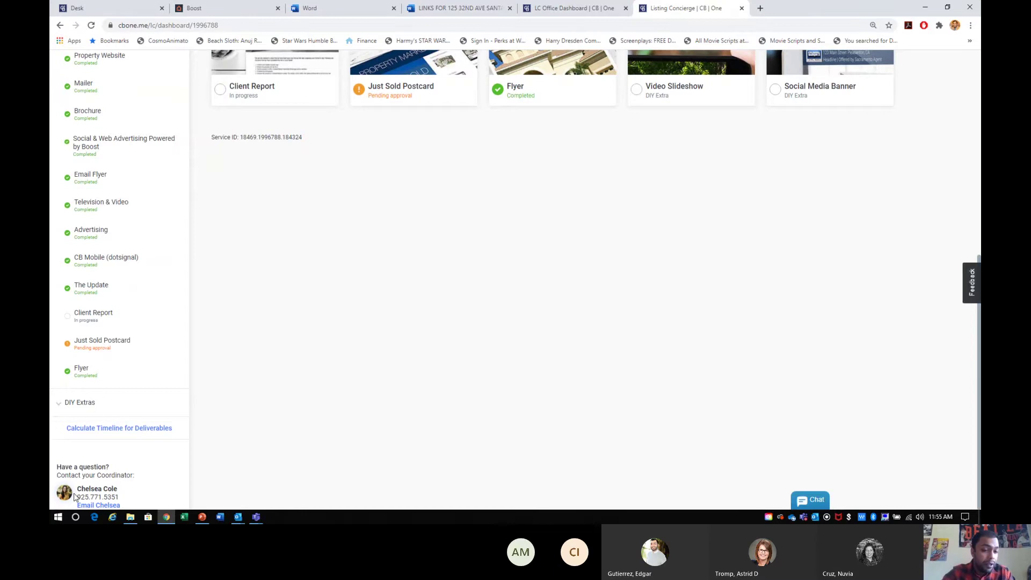
drag(74, 495, 117, 490)
click(112, 485)
scroll(196, 419, up, 7)
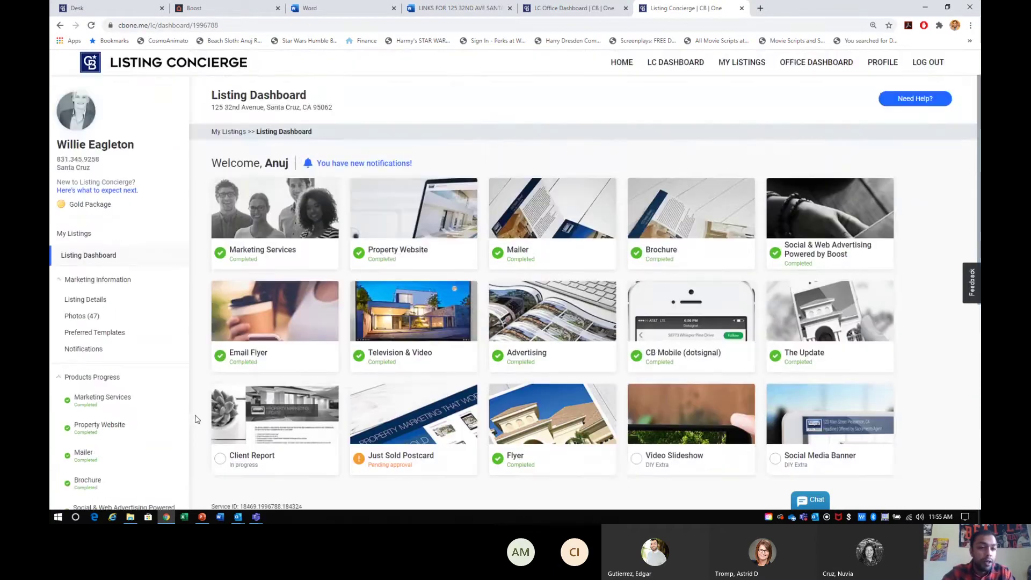
scroll(107, 210, down, 7)
scroll(110, 215, up, 7)
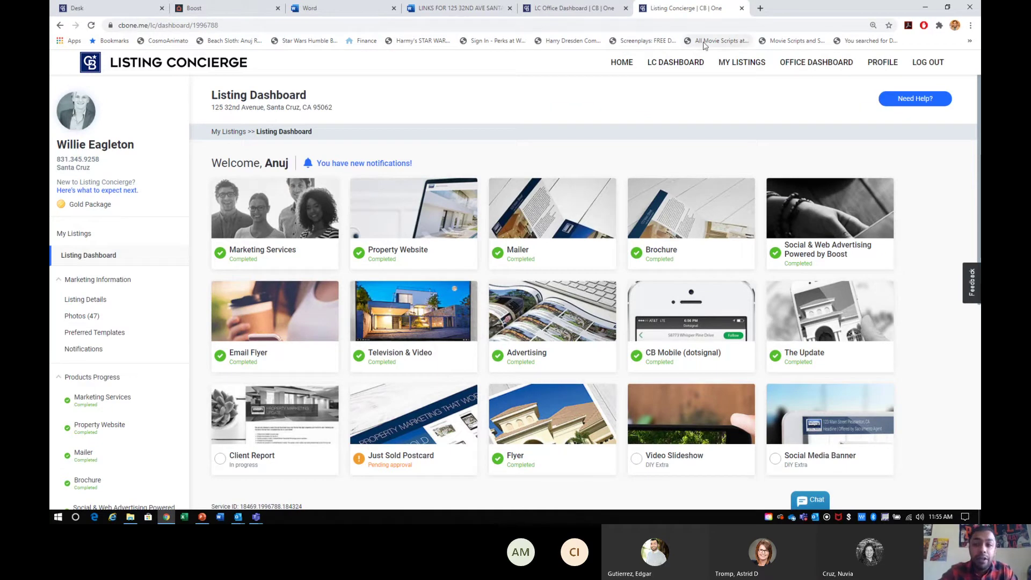
click(925, 8)
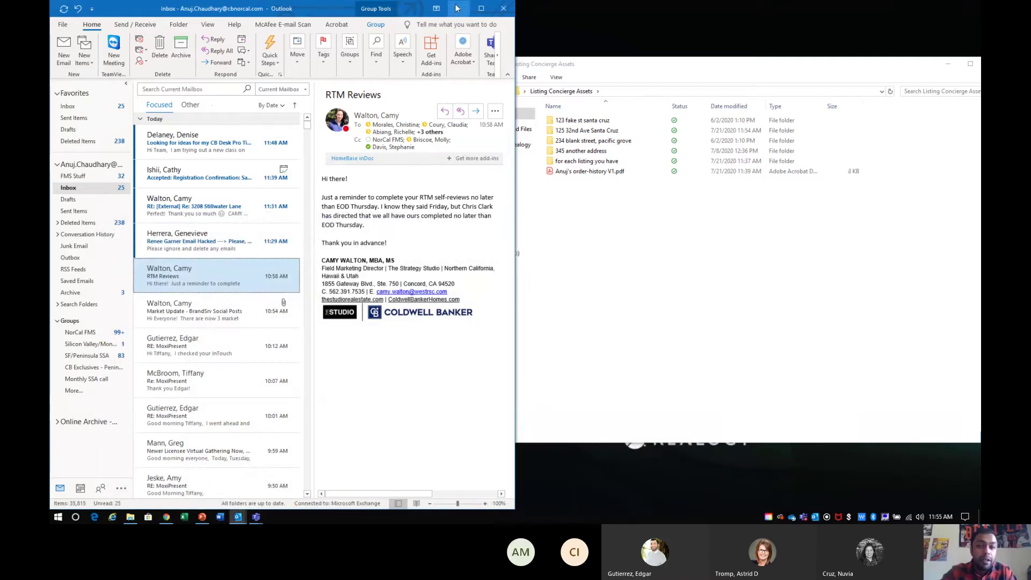
click(456, 8)
drag(639, 74, 492, 69)
click(445, 129)
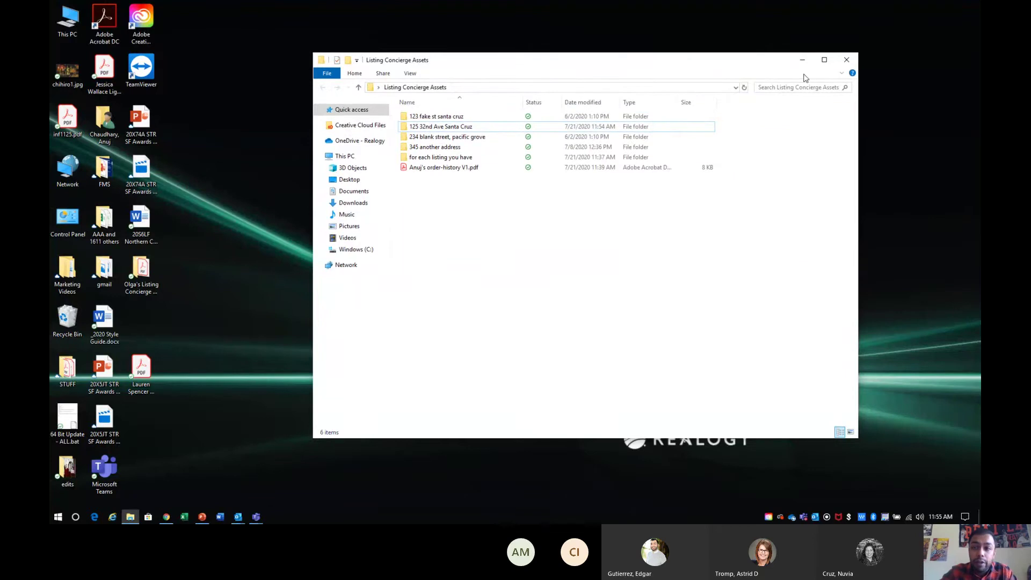
drag(743, 69, 891, 67)
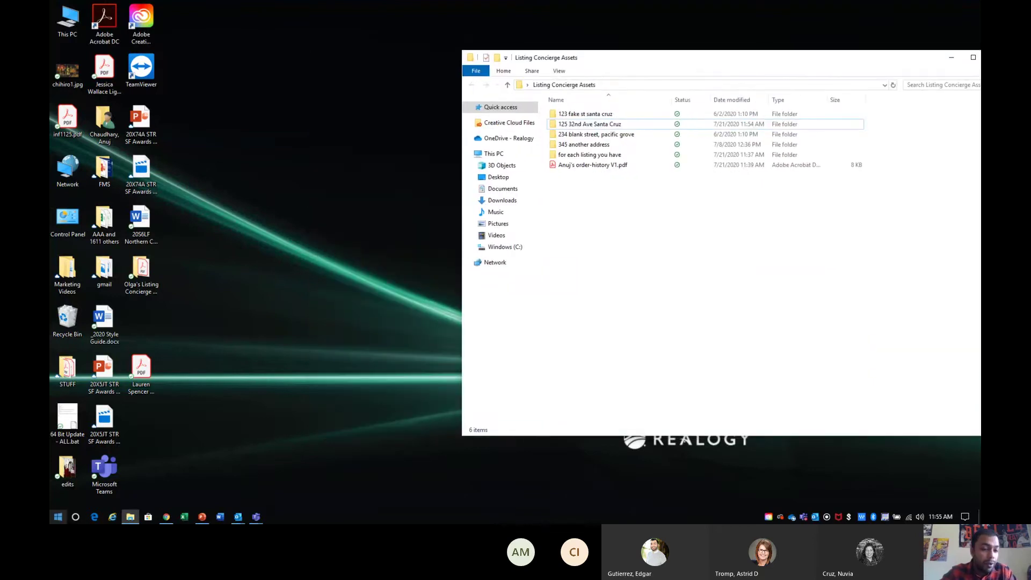
- Open Documents in a new window, show Downloads, and select the first preview PDF
click(58, 517)
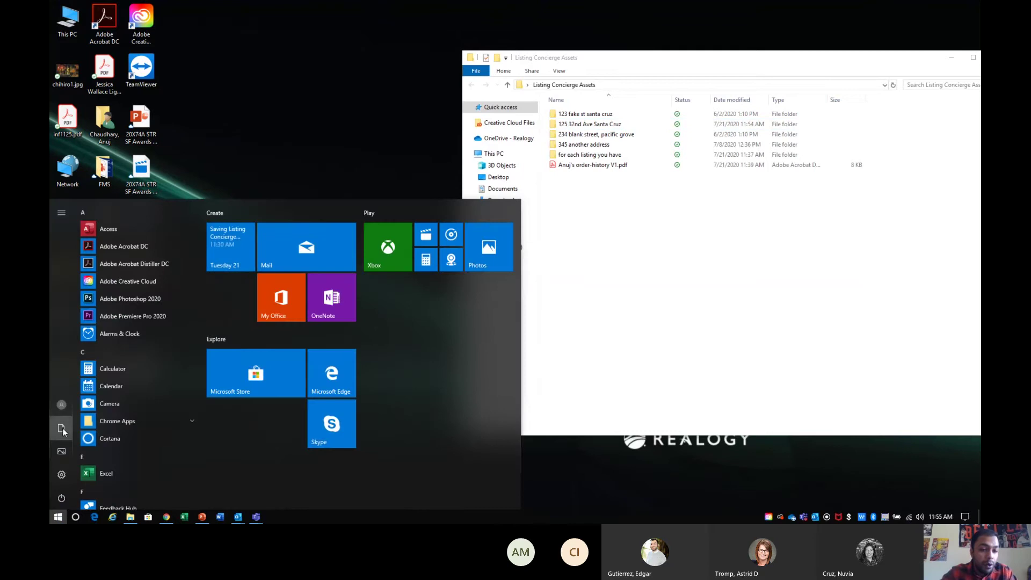
click(61, 429)
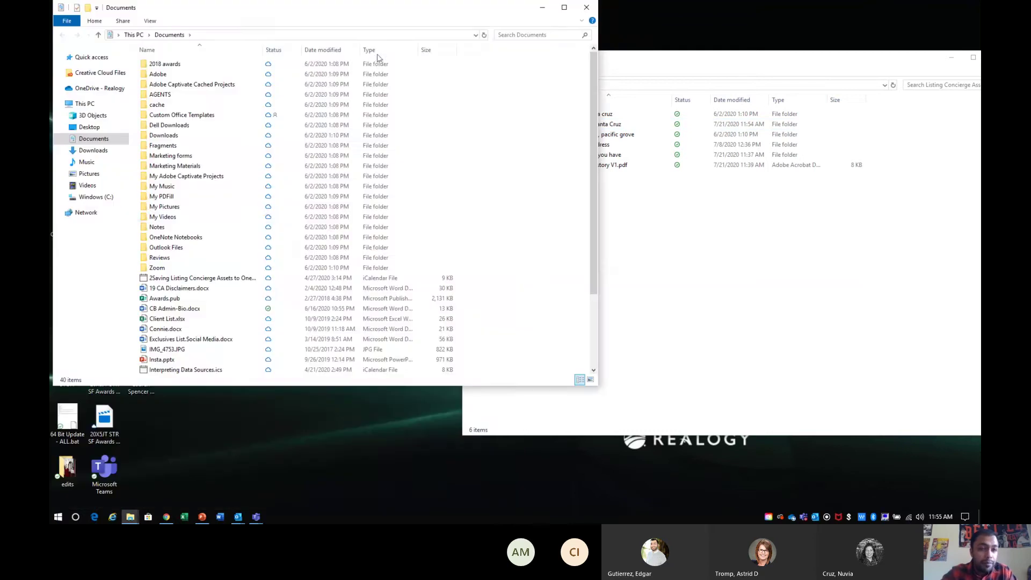
drag(384, 16, 539, 114)
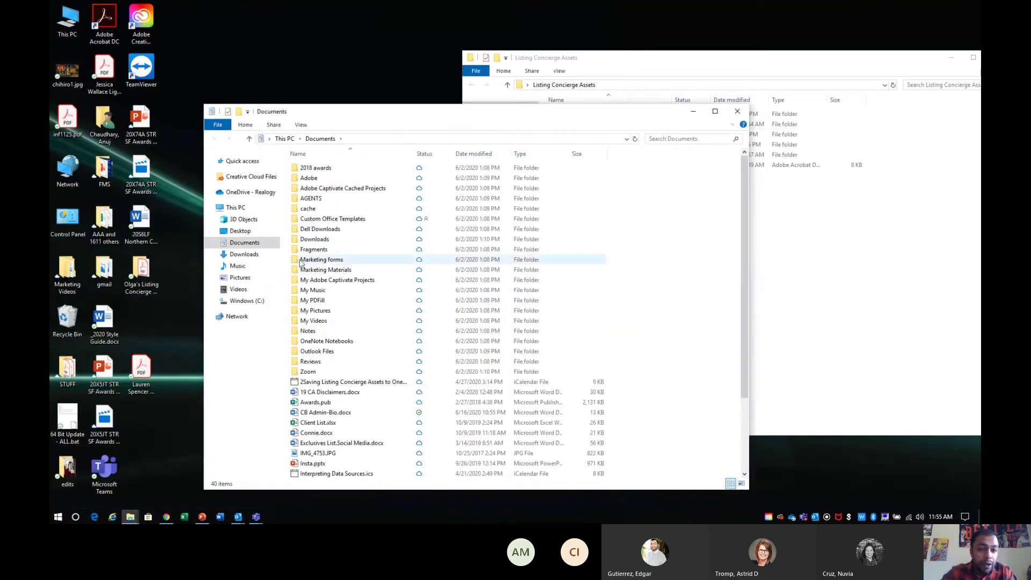
click(236, 255)
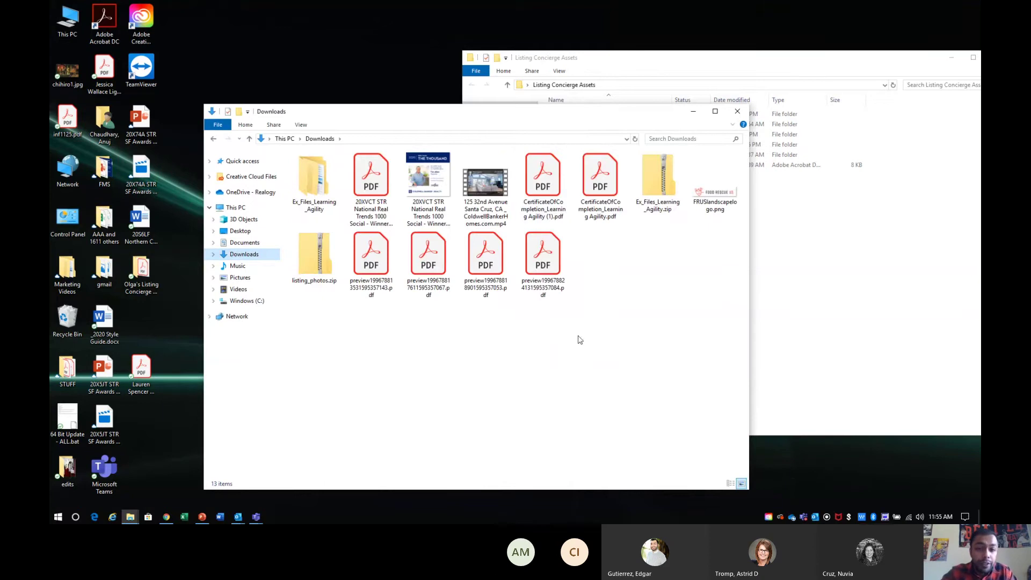
click(316, 268)
click(373, 265)
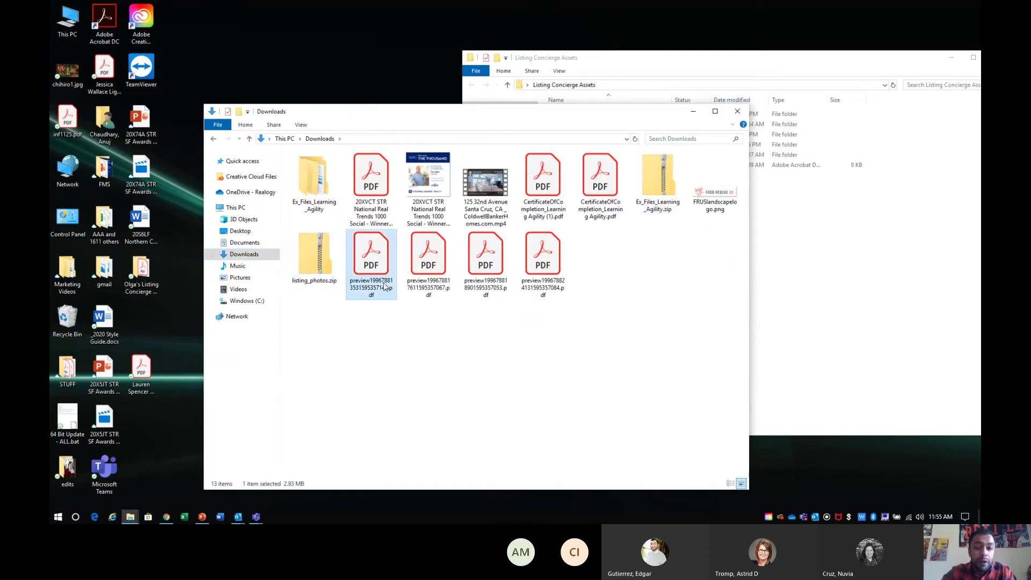
click(438, 271)
click(548, 273)
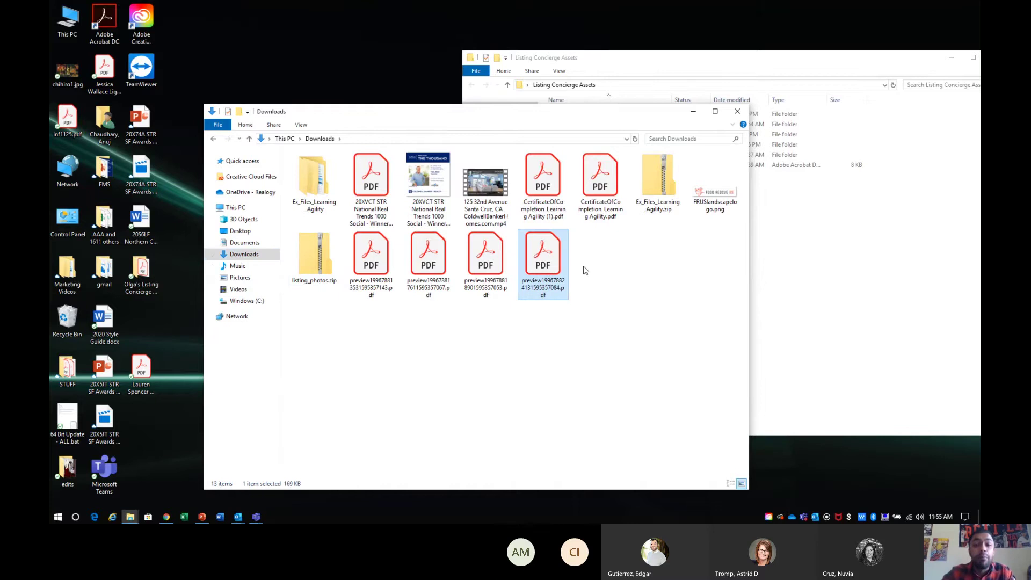
click(374, 268)
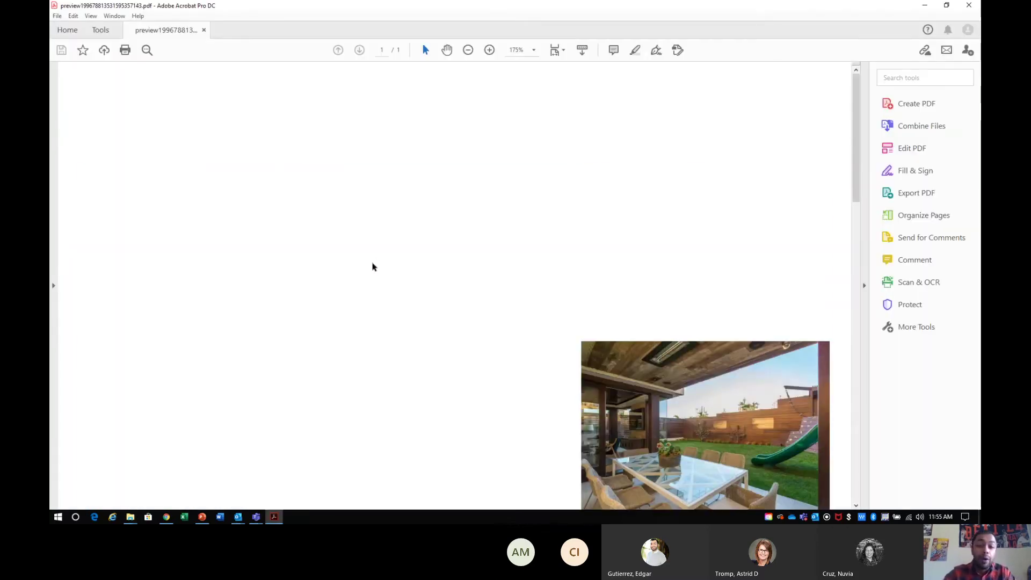
- Scroll through the Point House flyer to confirm the $1,999,000 offer price
scroll(374, 266, down, 7)
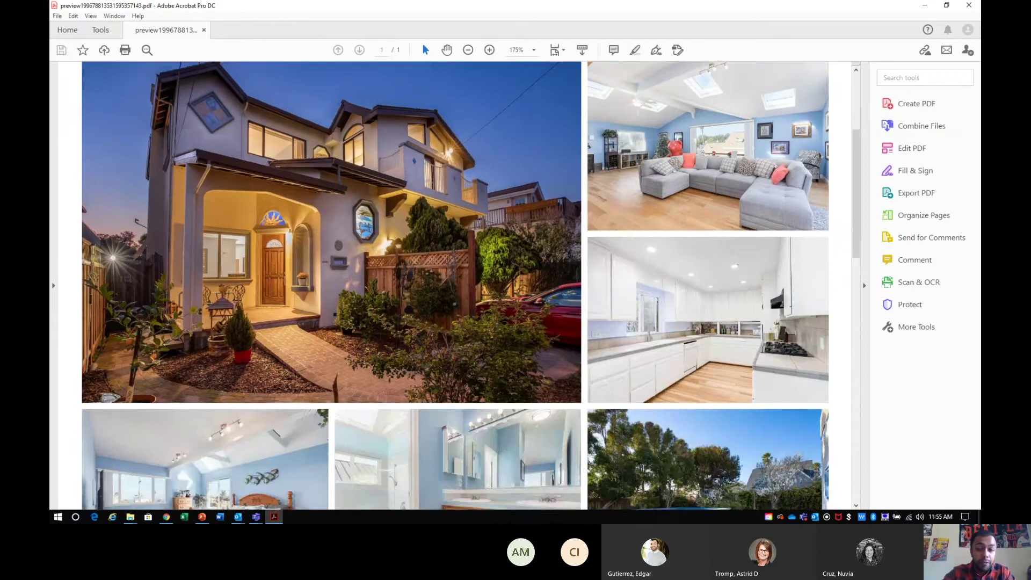
scroll(371, 263, down, 7)
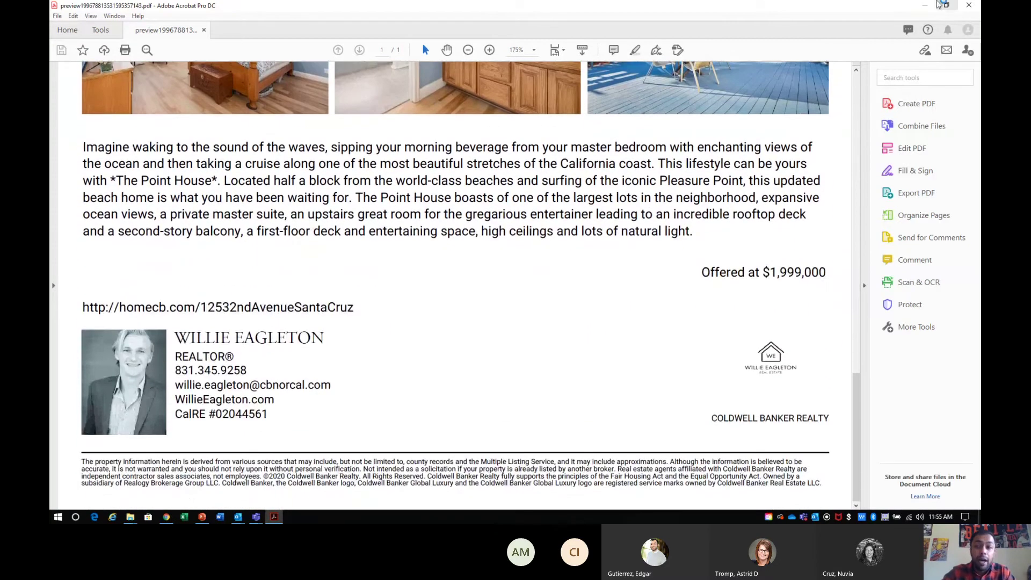
- Close the flyer, rename the first preview PDF to flyer.pdf, and open the next preview PDF
key(ctrl+q)
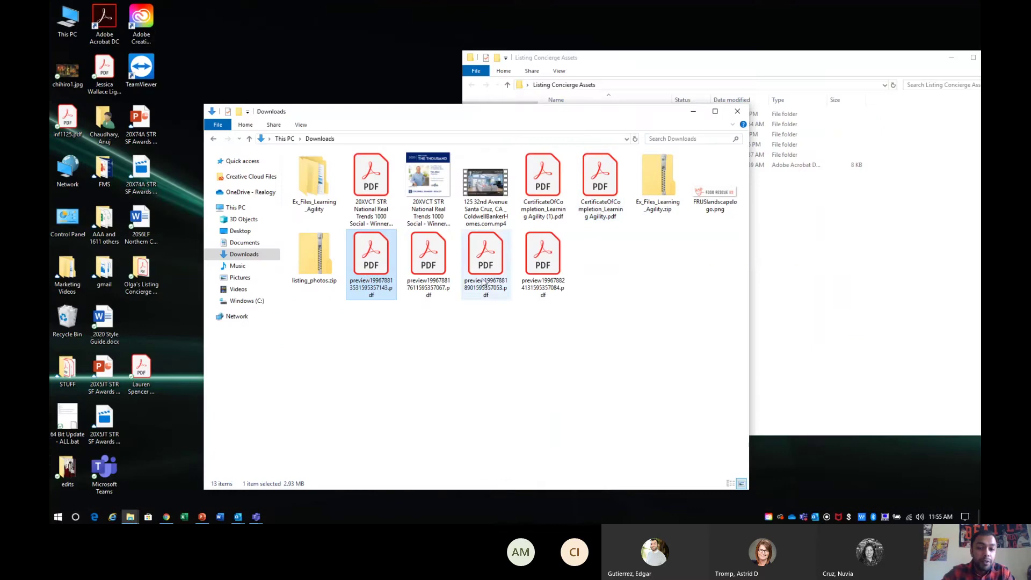
right_click(367, 278)
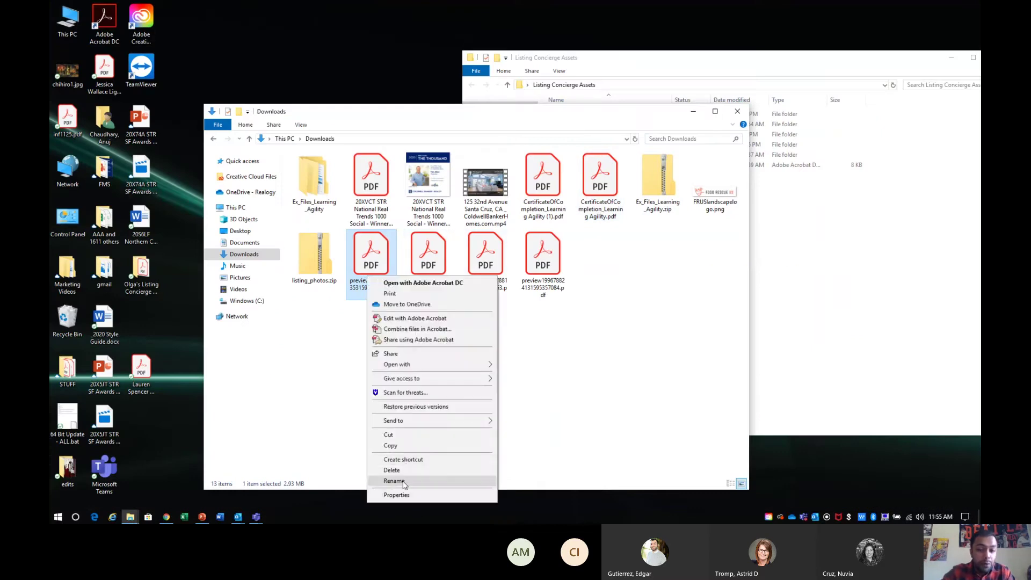
click(406, 480)
text(flyer)
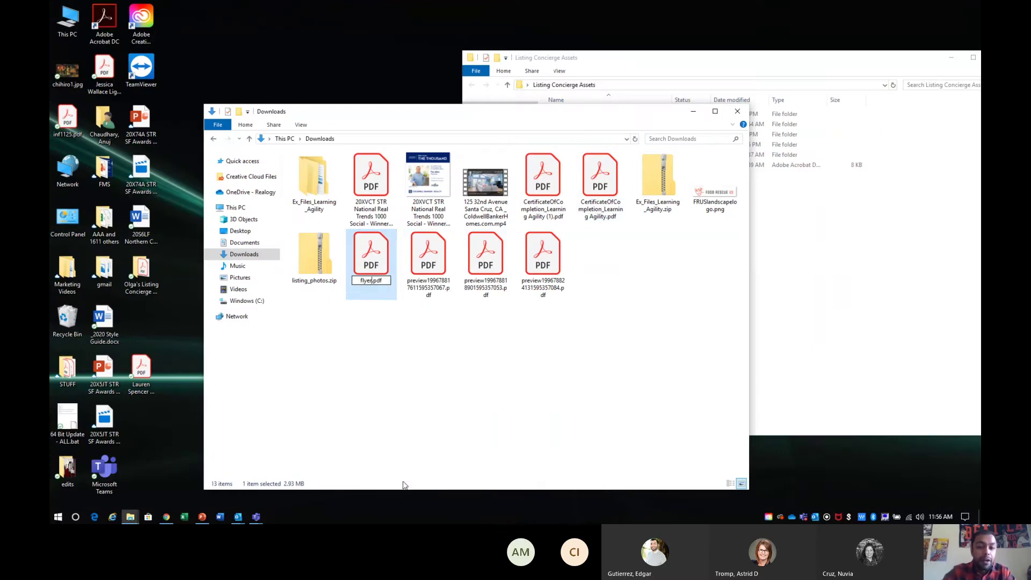
key(Return)
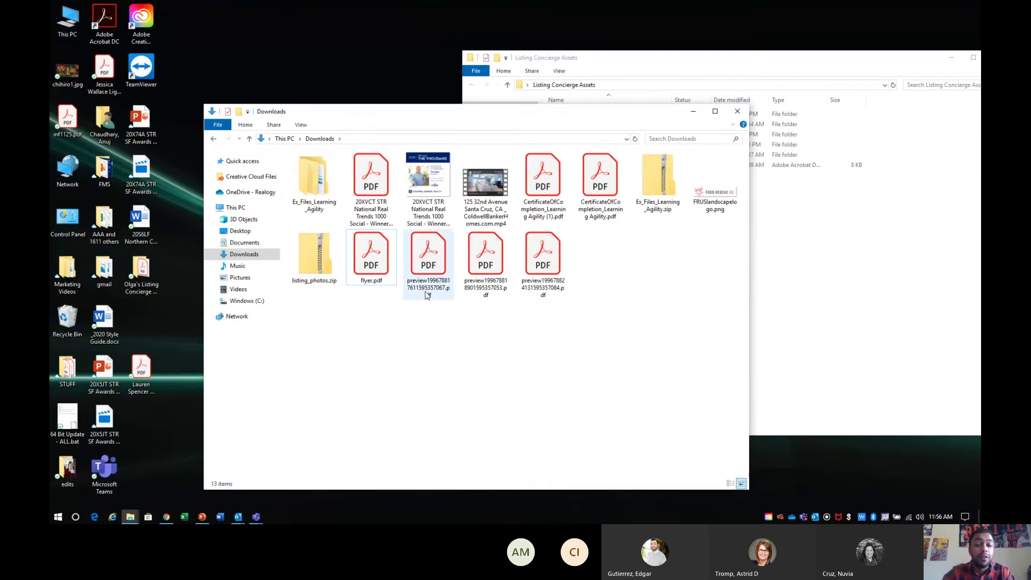
click(427, 268)
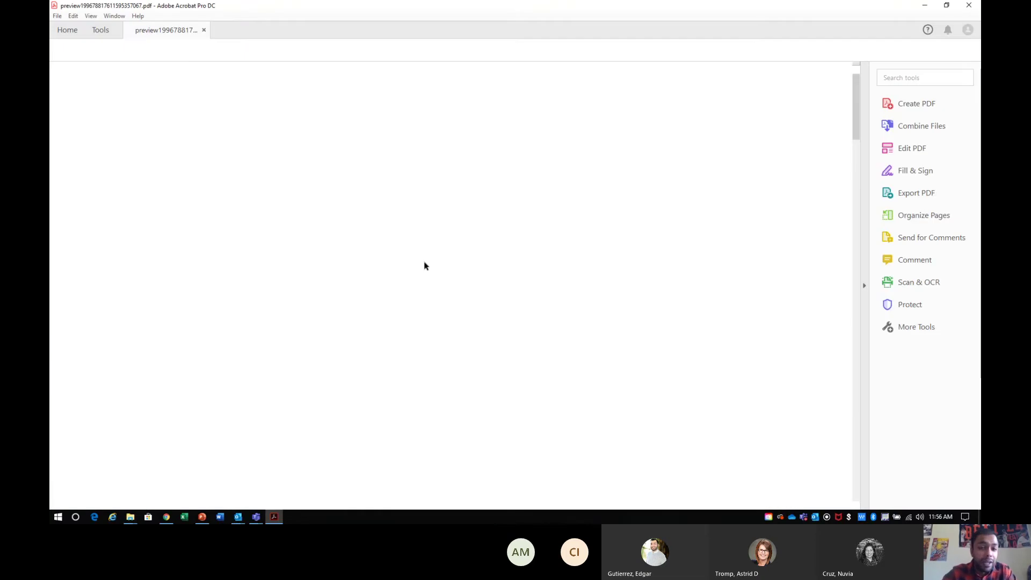
scroll(923, 208, down, 3)
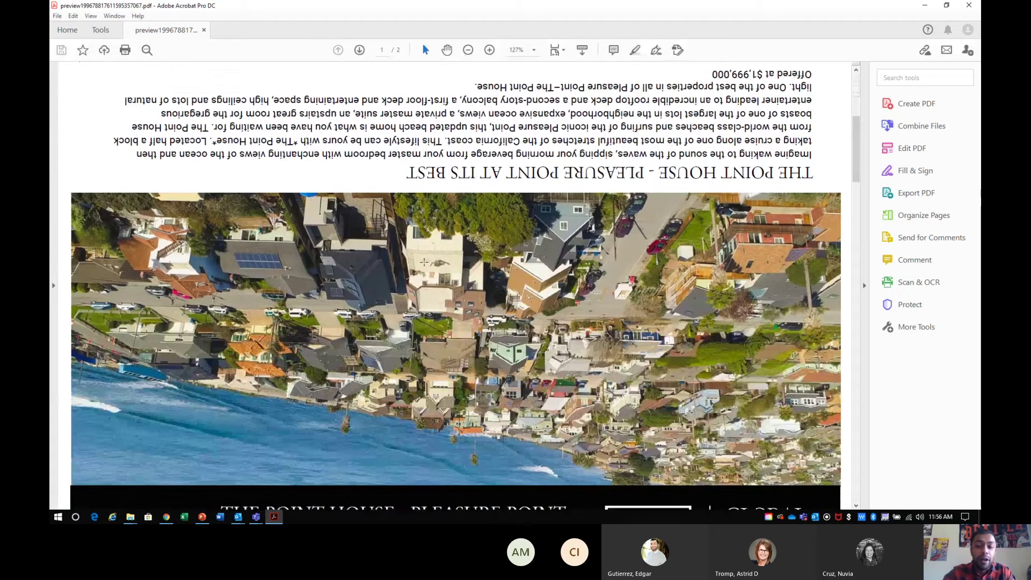